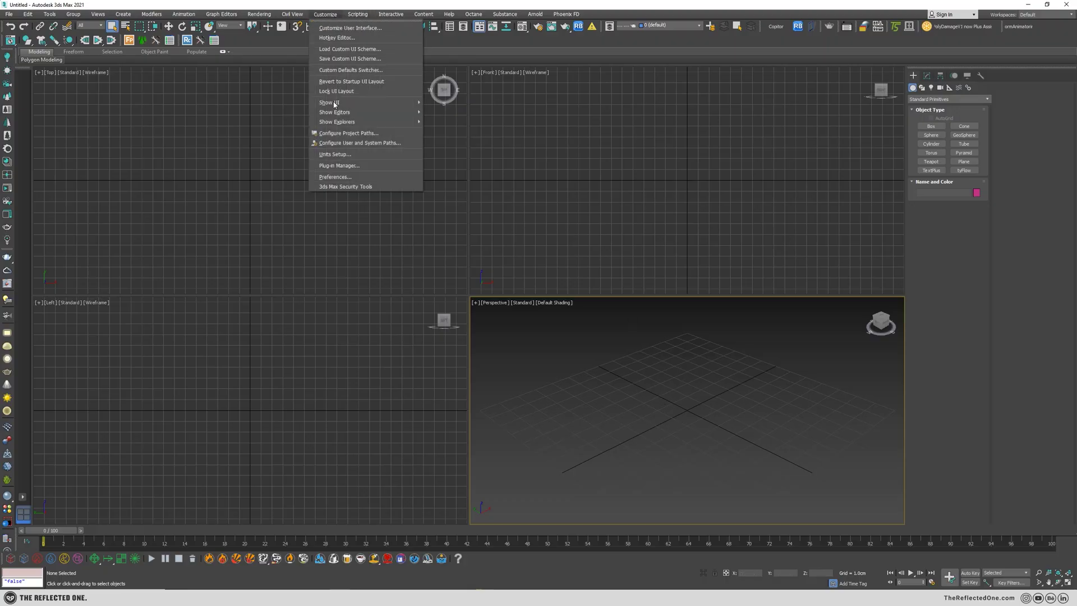
Check the display units and the system unit scale in the units setup, then close both dialogs
click(335, 154)
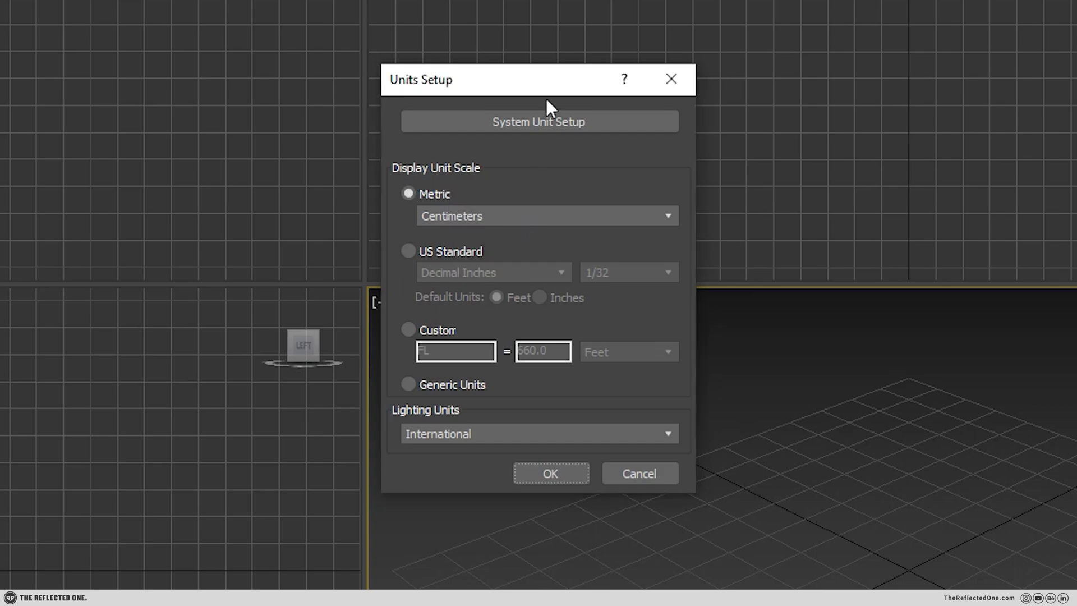
click(544, 115)
double_click(503, 219)
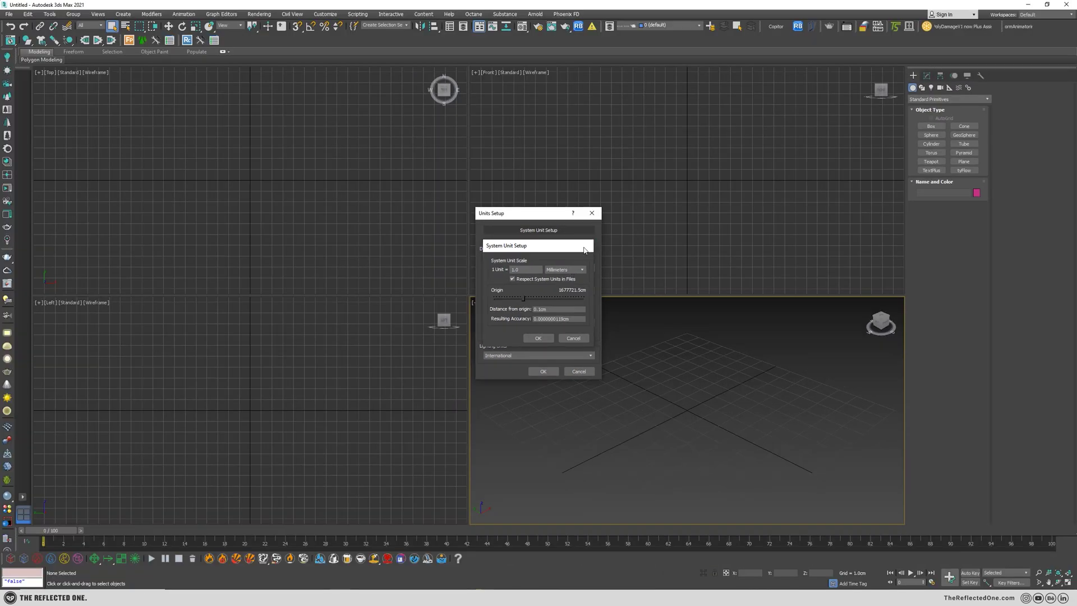
click(659, 160)
click(671, 79)
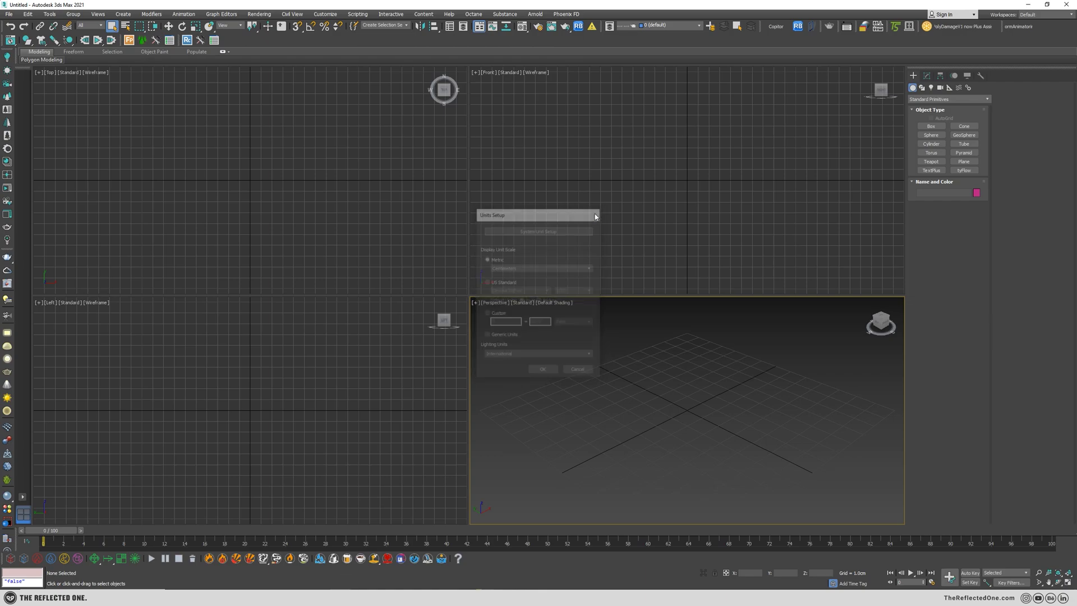
Maximize the perspective view and paste the saved bowl and small torus models into the scene with Copitor
key(alt+w)
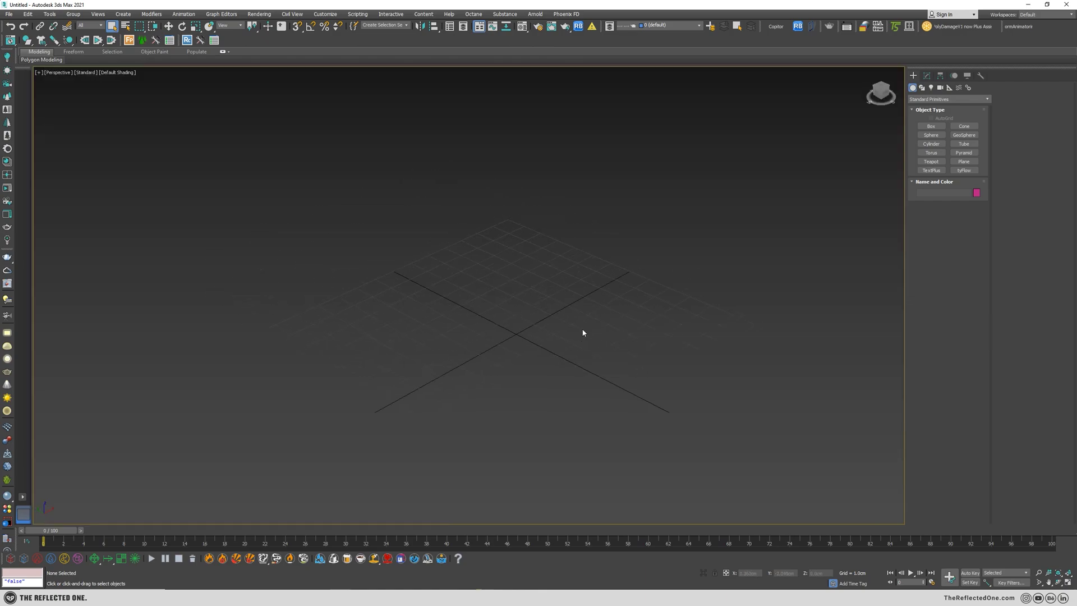
click(775, 28)
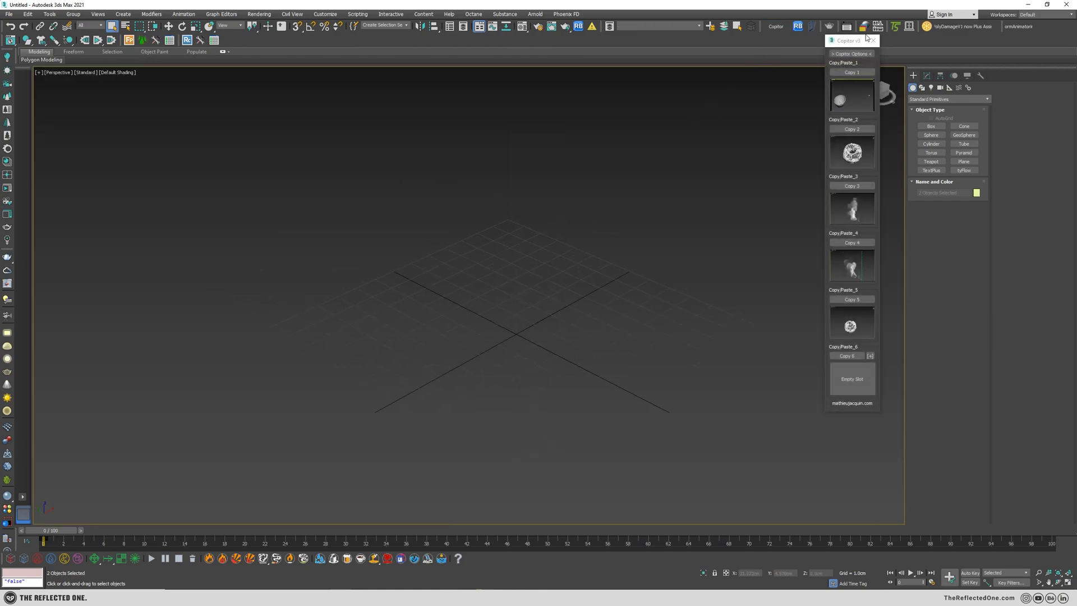
scroll(587, 280, down, 10)
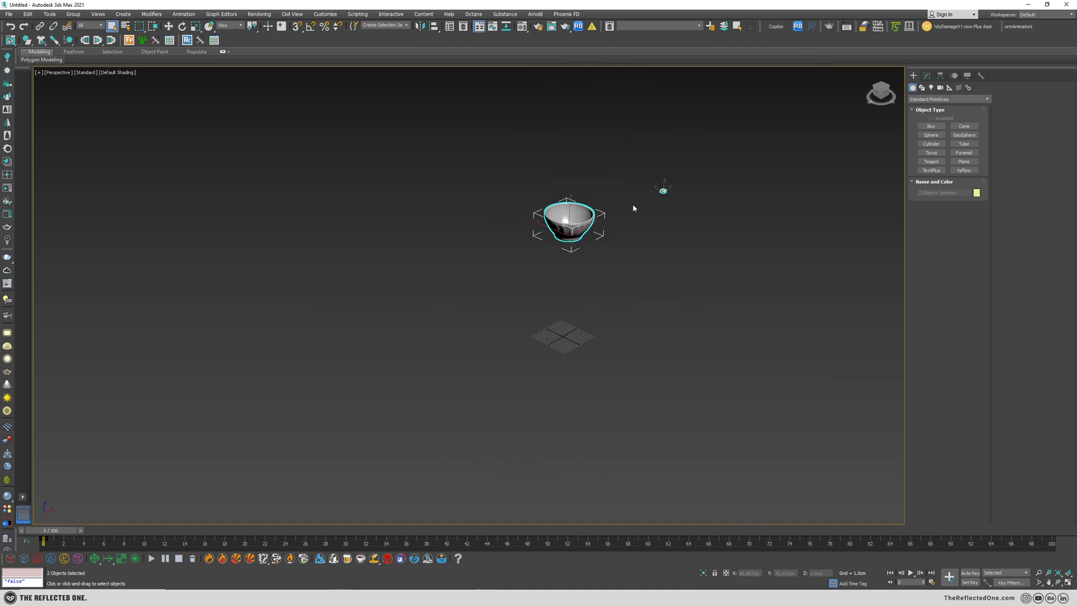
Move the bowl down beside the grid, place the small torus at the bowl, and deselect it
key(w)
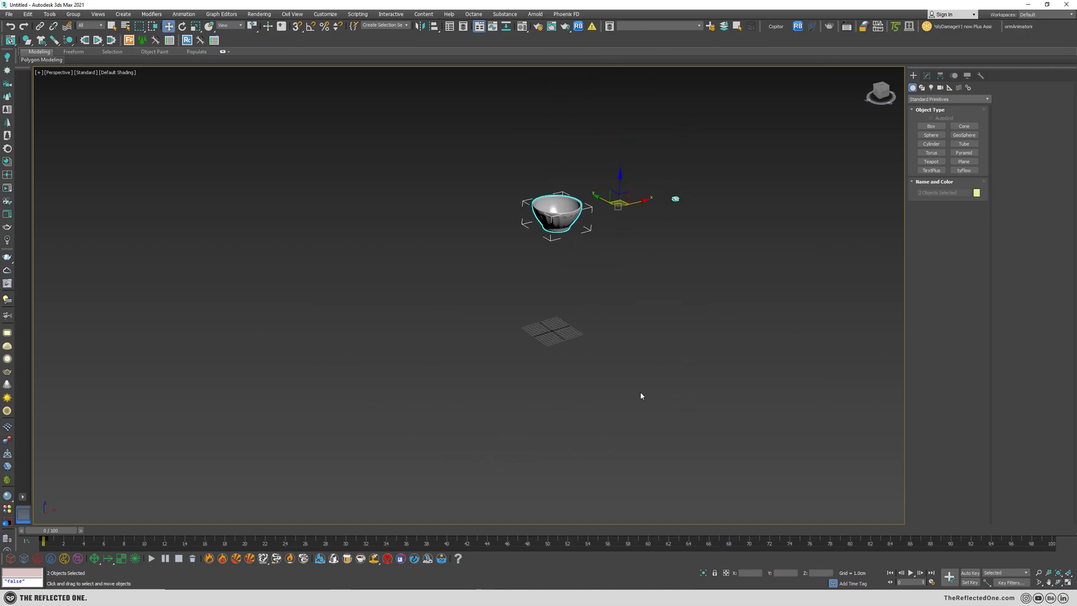
click(558, 215)
drag(558, 220, 418, 364)
click(675, 199)
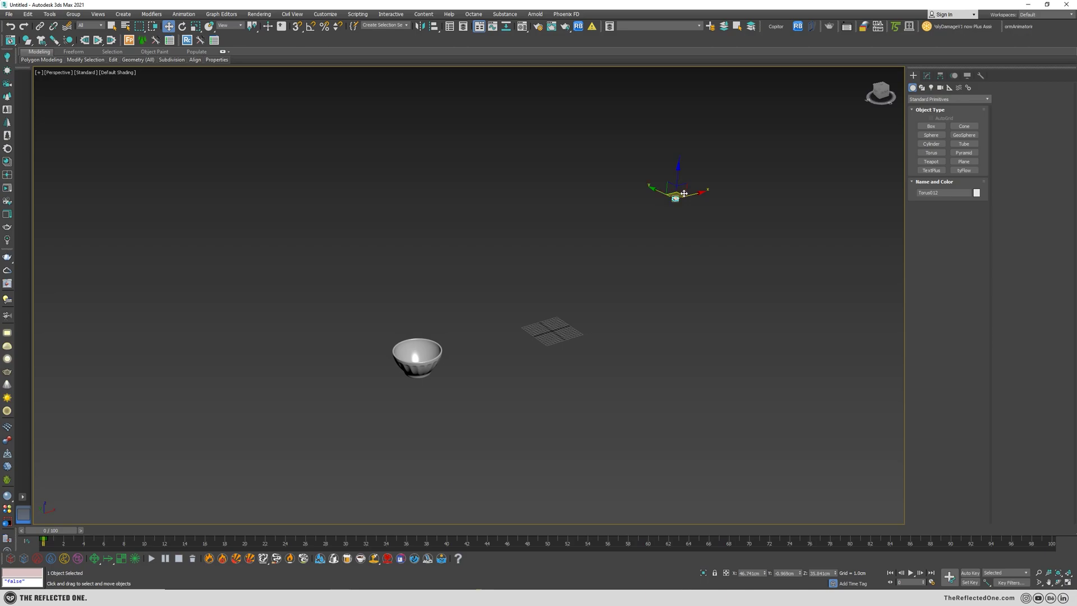
key(s)
drag(676, 198, 421, 377)
key(s)
click(440, 391)
Create a tyFlow object beside the grid and show its modifier parameters
scroll(434, 401, up, 8)
scroll(433, 404, down, 4)
middle_drag(507, 324, 536, 395)
middle_drag(720, 359, 507, 387)
scroll(507, 387, up, 4)
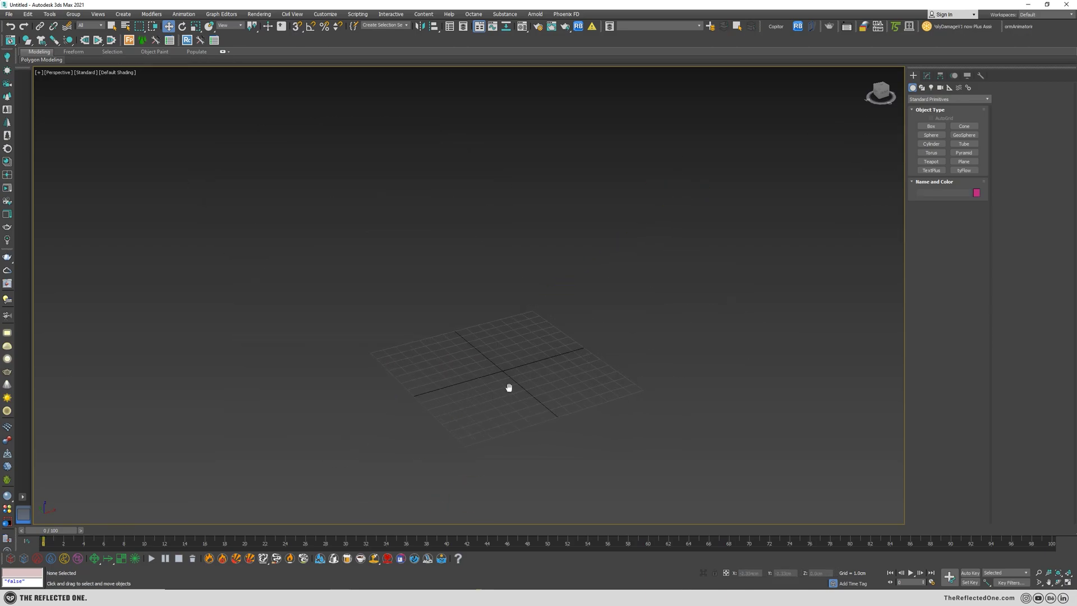
click(964, 170)
drag(709, 284, 726, 316)
click(927, 76)
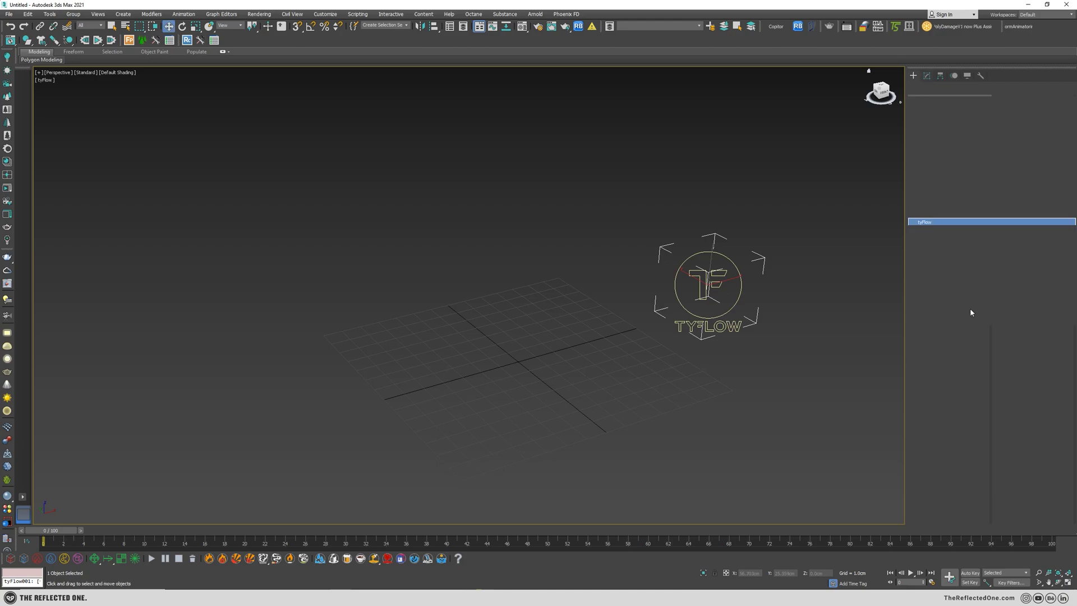
Open the tyFlow editor, move its window clear of the flow object and make it smaller
click(944, 355)
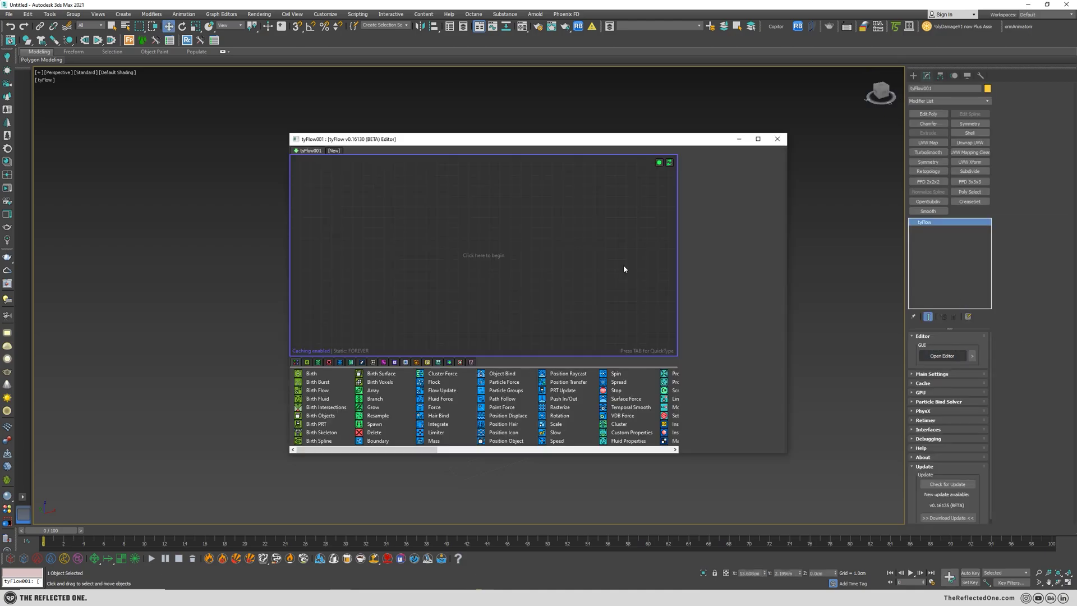
drag(569, 137, 315, 55)
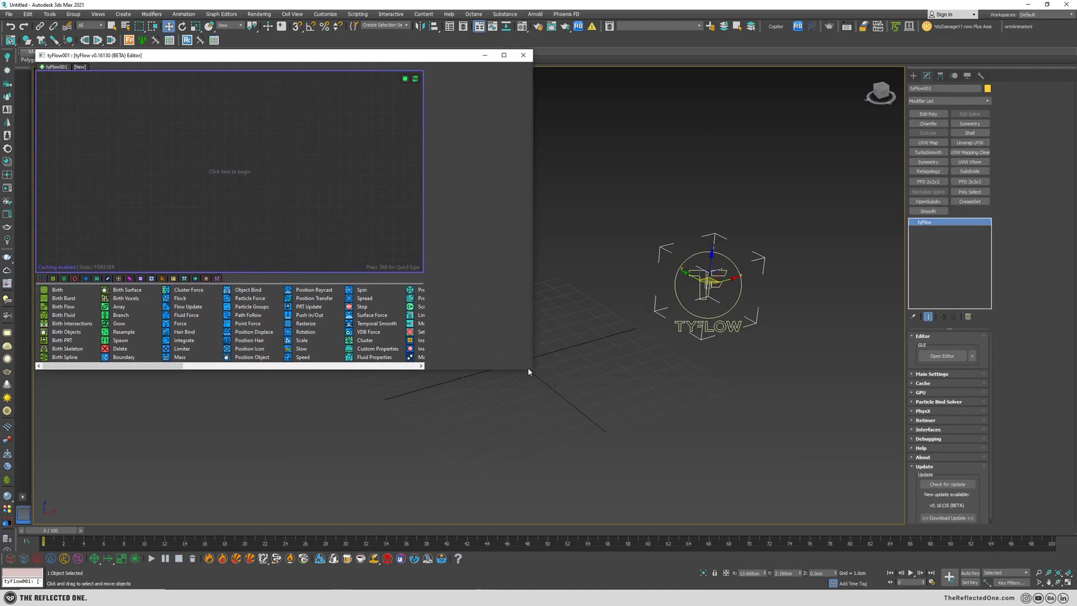
drag(528, 370, 431, 321)
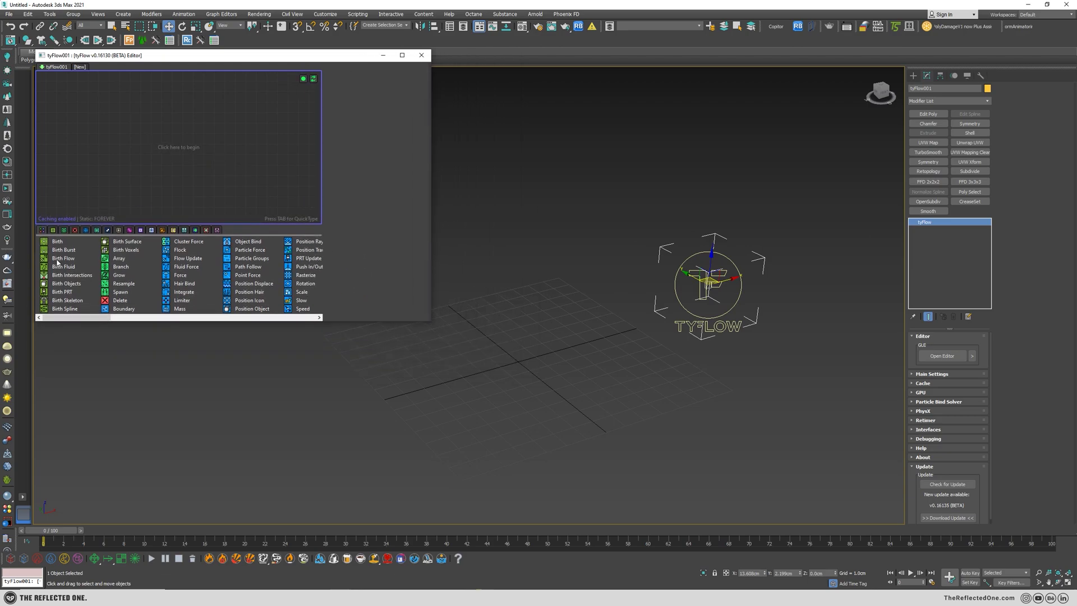
Add a Birth operator to the empty flow as a new event and review its start, end and total settings
drag(55, 243, 173, 135)
double_click(393, 102)
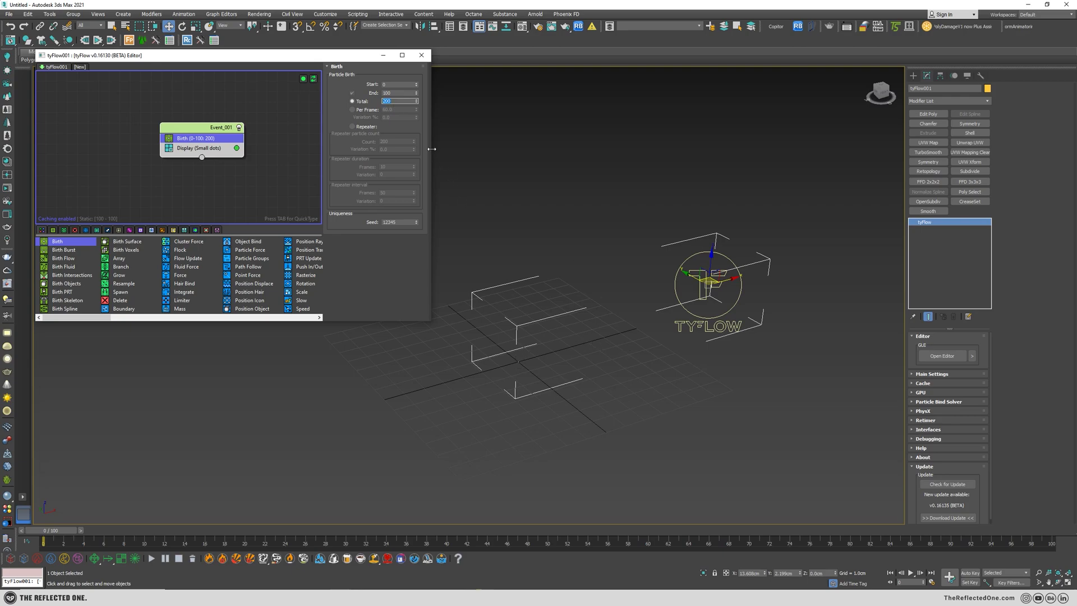
double_click(393, 84)
double_click(397, 92)
Scrub the timeline to frame 100 to look for particles at the origin, and hide the selection brackets in the viewport
drag(68, 525, 196, 530)
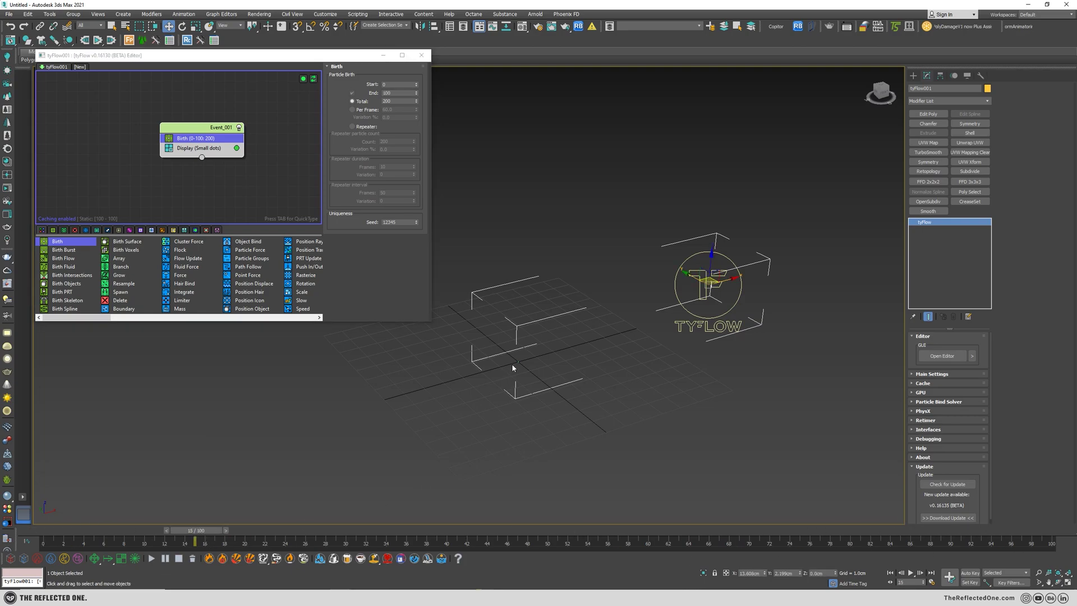
scroll(514, 361, up, 5)
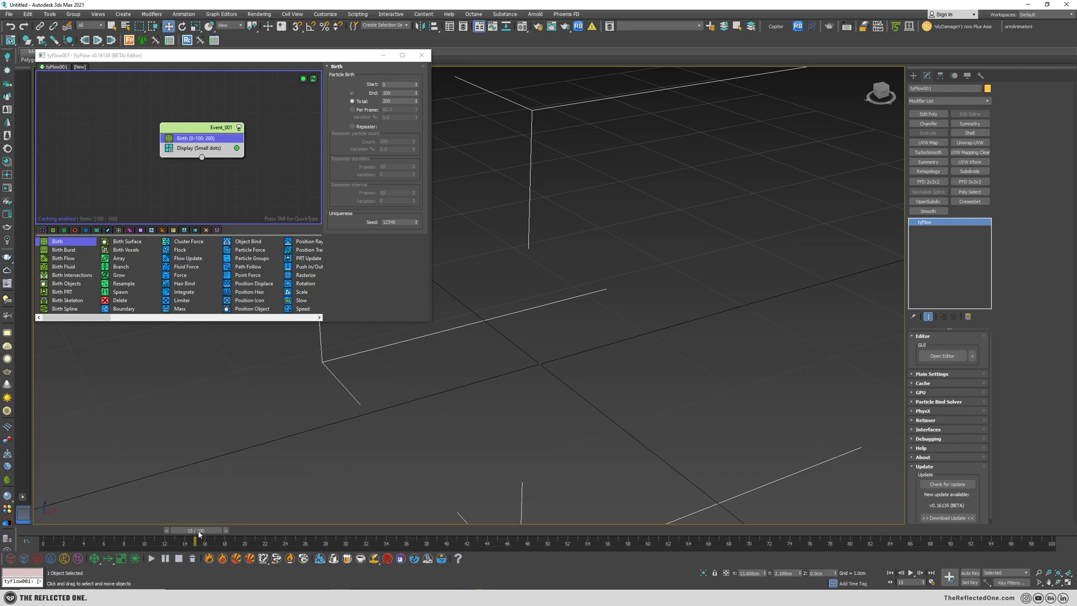
drag(198, 533, 1052, 530)
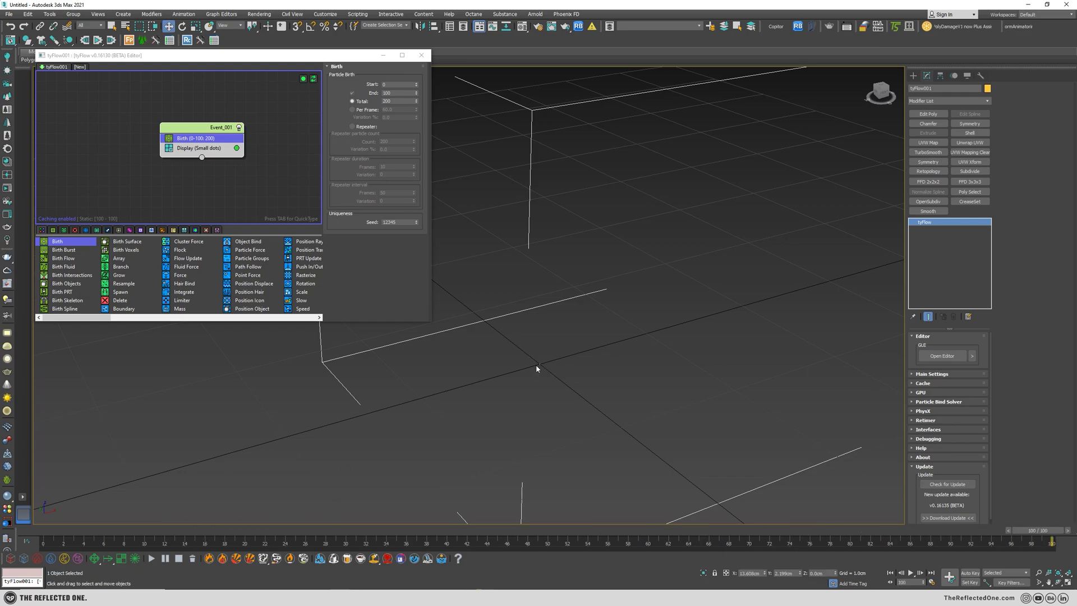
double_click(392, 101)
scroll(542, 362, down, 6)
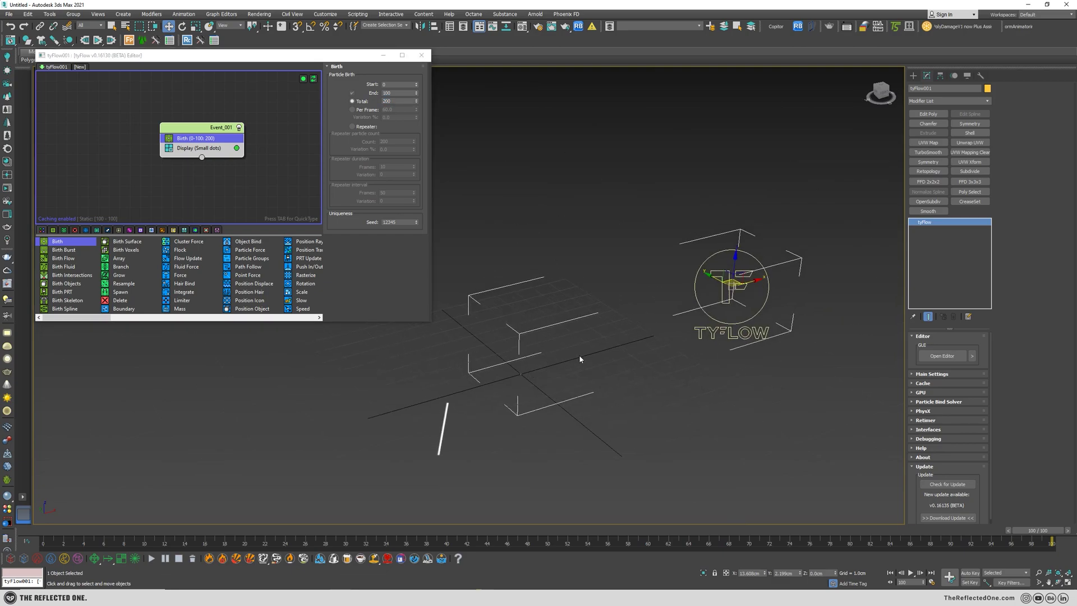
middle_drag(735, 299, 693, 332)
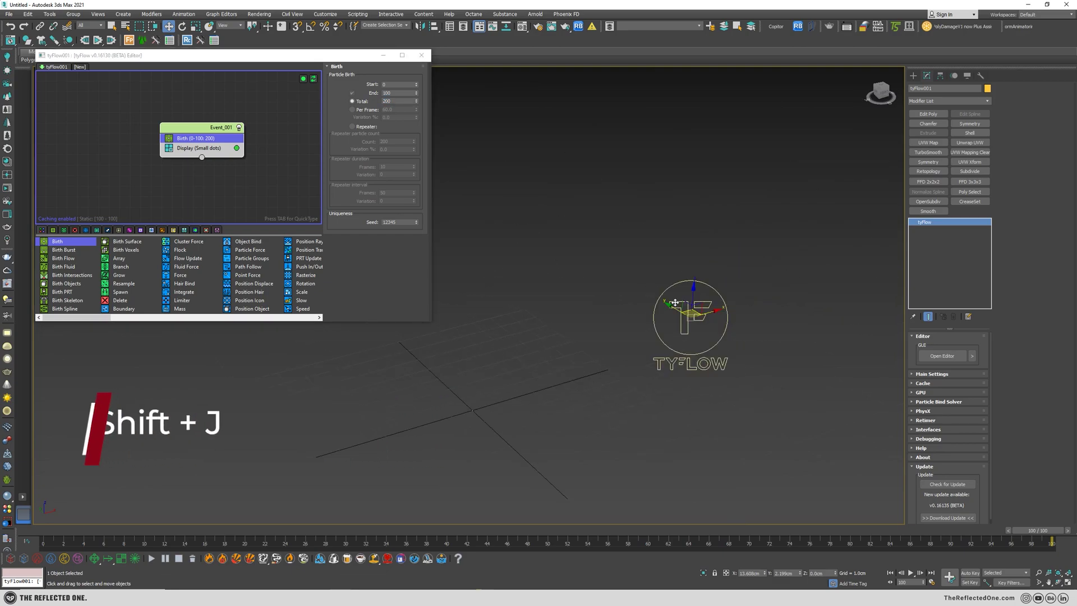
Reposition the event in the editor and create a rectangular tyIcon helper about 4.2 by 5.3 cm on the grid
drag(206, 130, 177, 110)
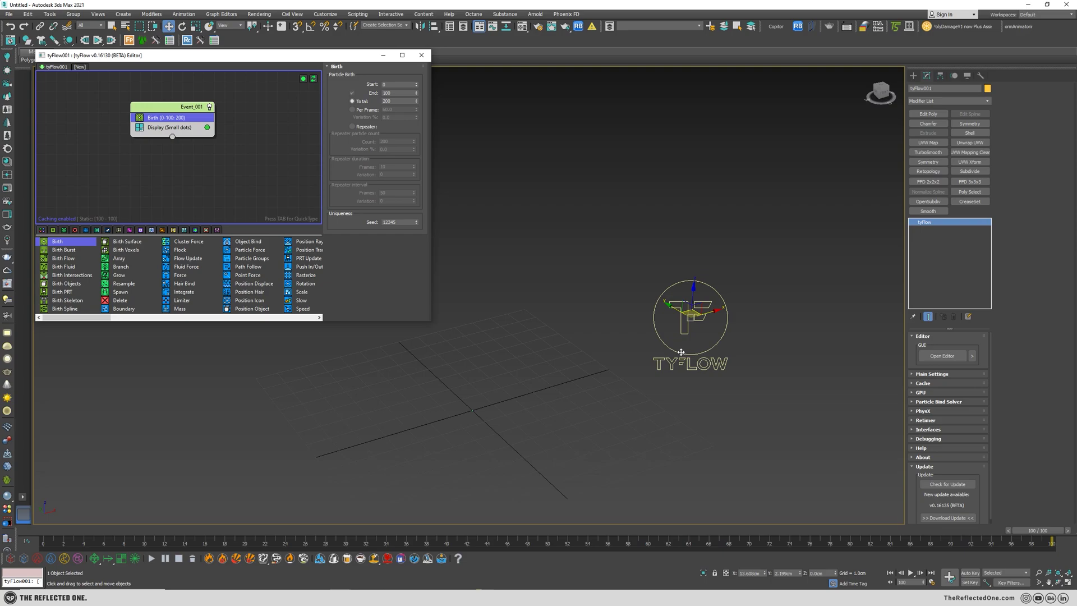
click(913, 76)
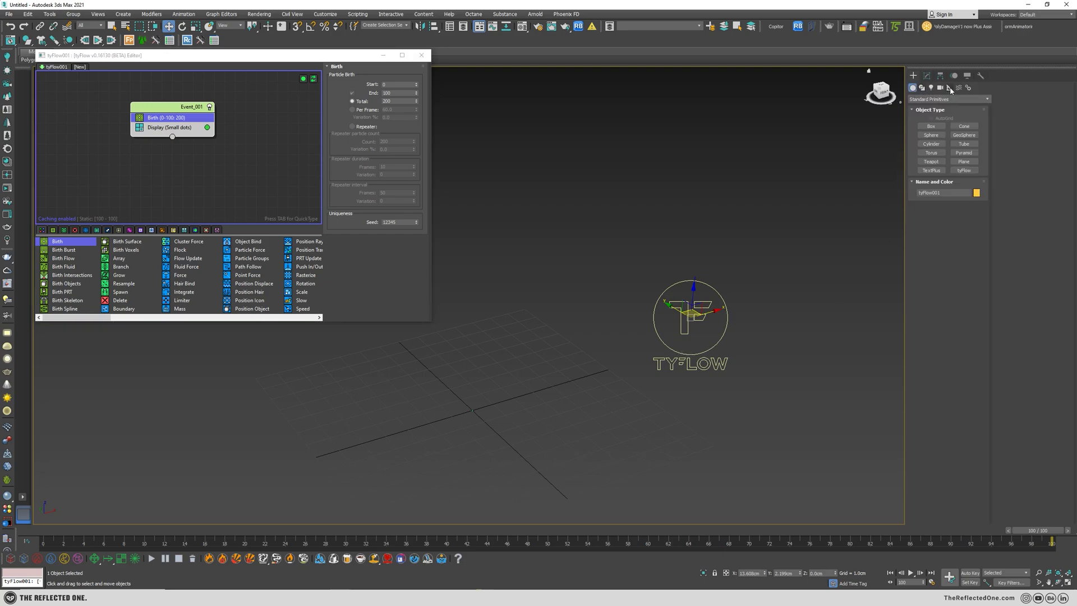
click(949, 87)
click(928, 99)
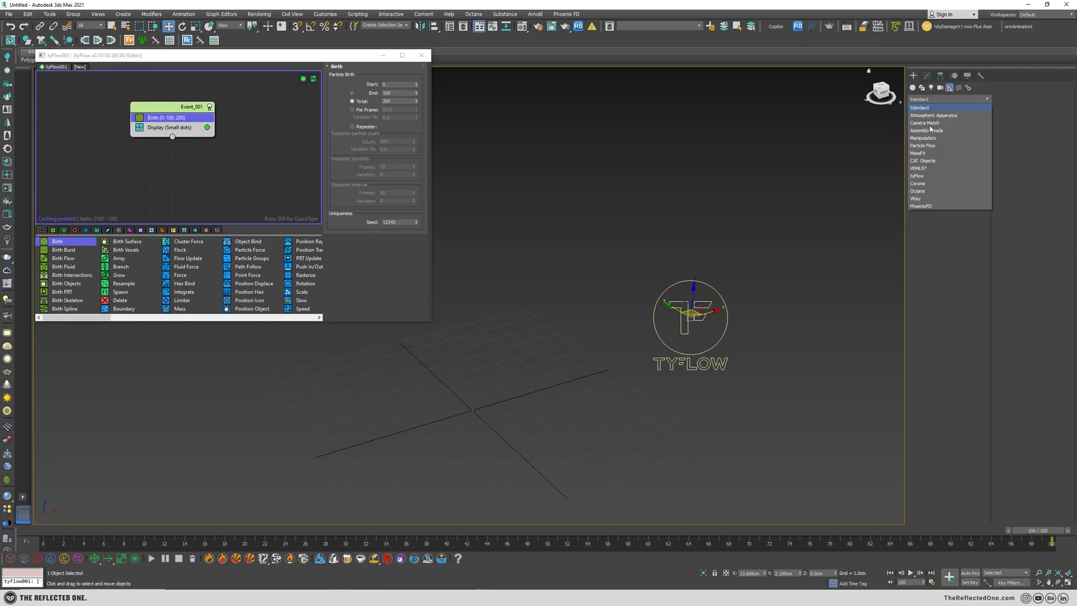
click(918, 175)
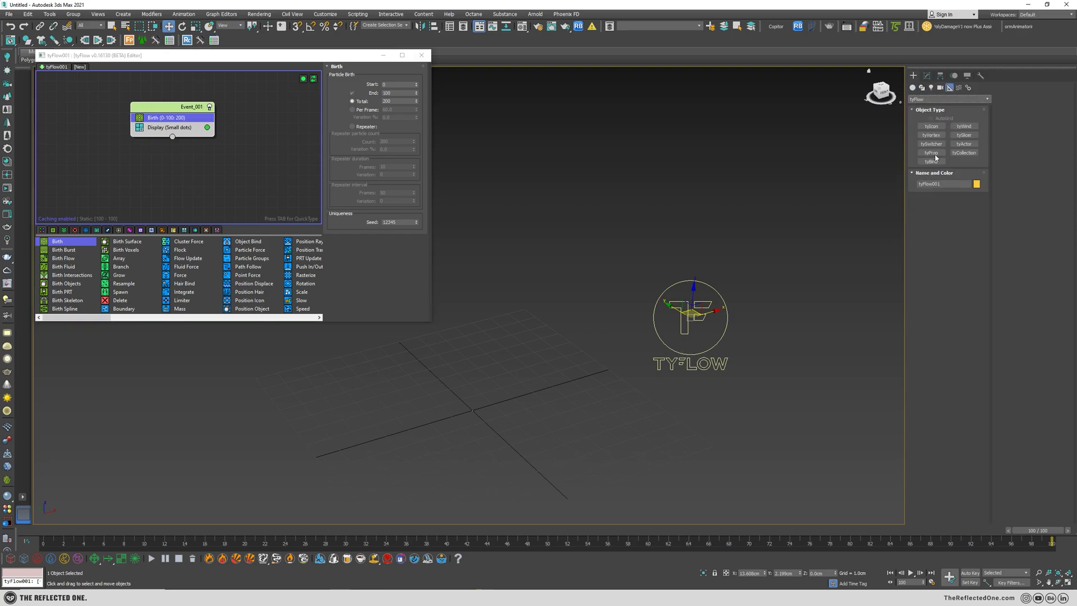
click(929, 127)
drag(549, 338, 534, 413)
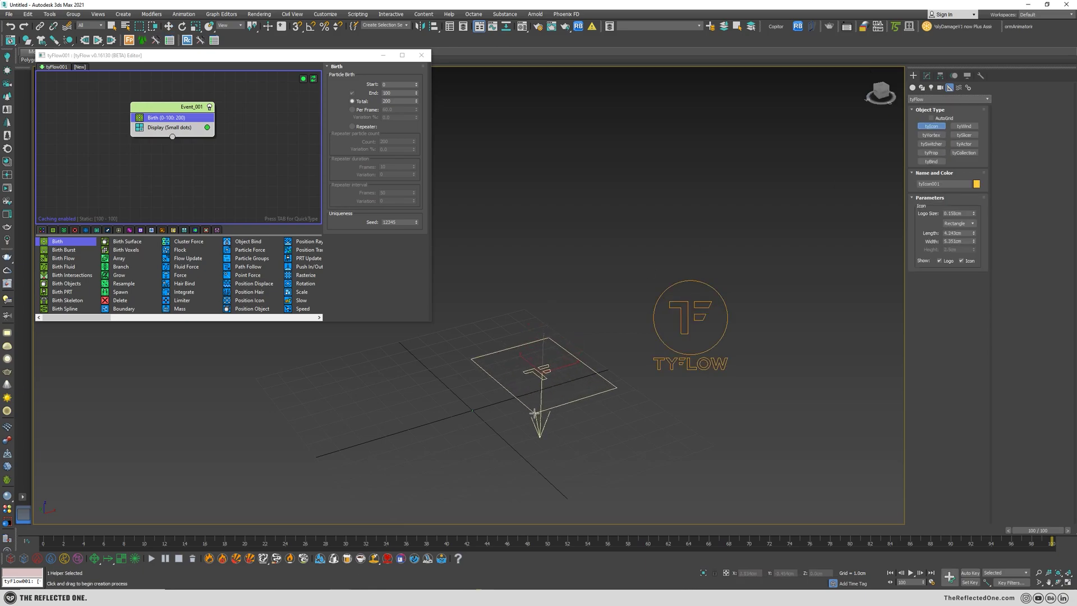
Add a Position Icon operator below Birth in the event and pick the rectangular tyIcon as its icon
scroll(537, 401, up, 2)
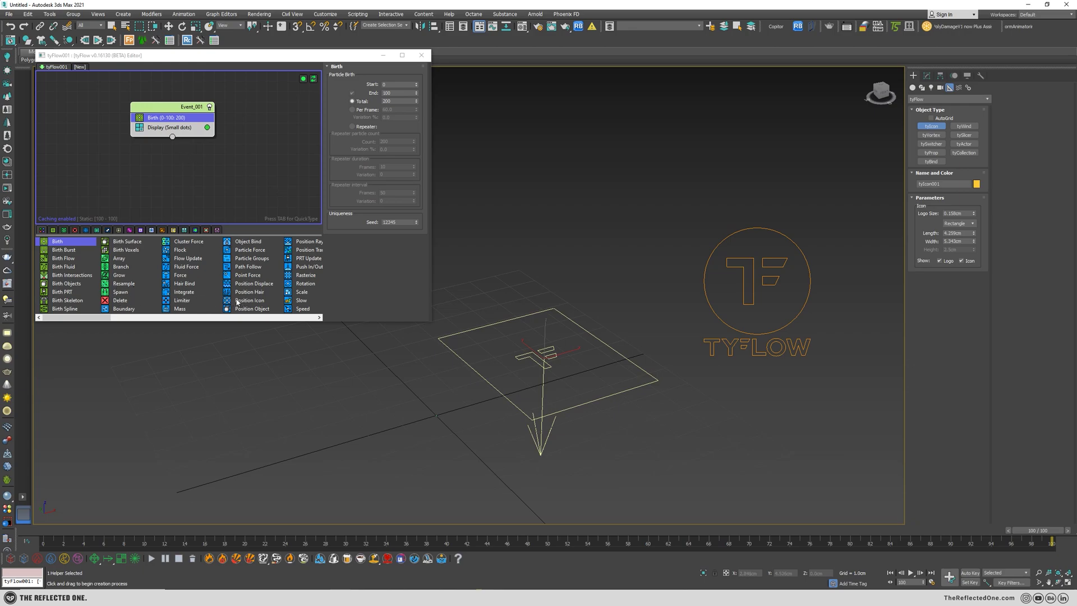
drag(237, 303, 163, 125)
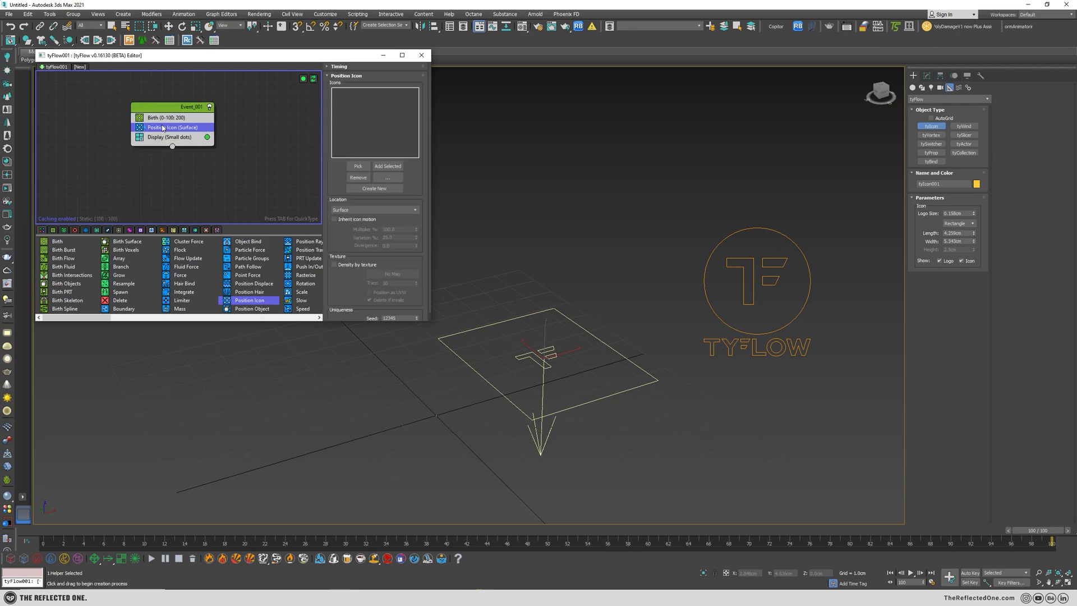
click(357, 166)
click(560, 312)
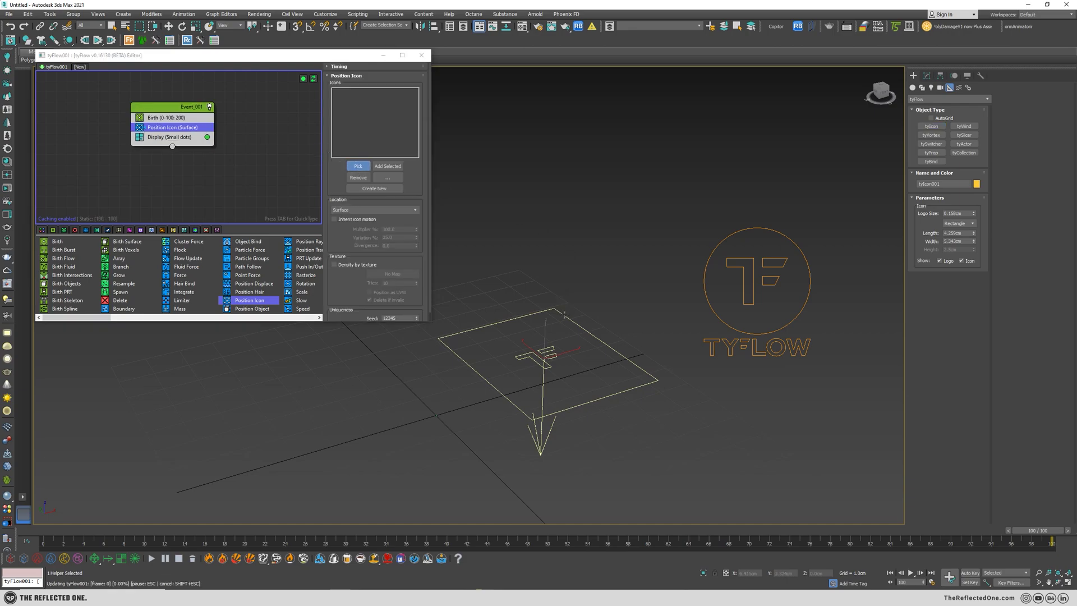
Scrub the timeline to frame 100 and examine the particles on the icon alongside the Birth operator's total
drag(461, 530, 628, 496)
drag(708, 530, 1055, 530)
key(w)
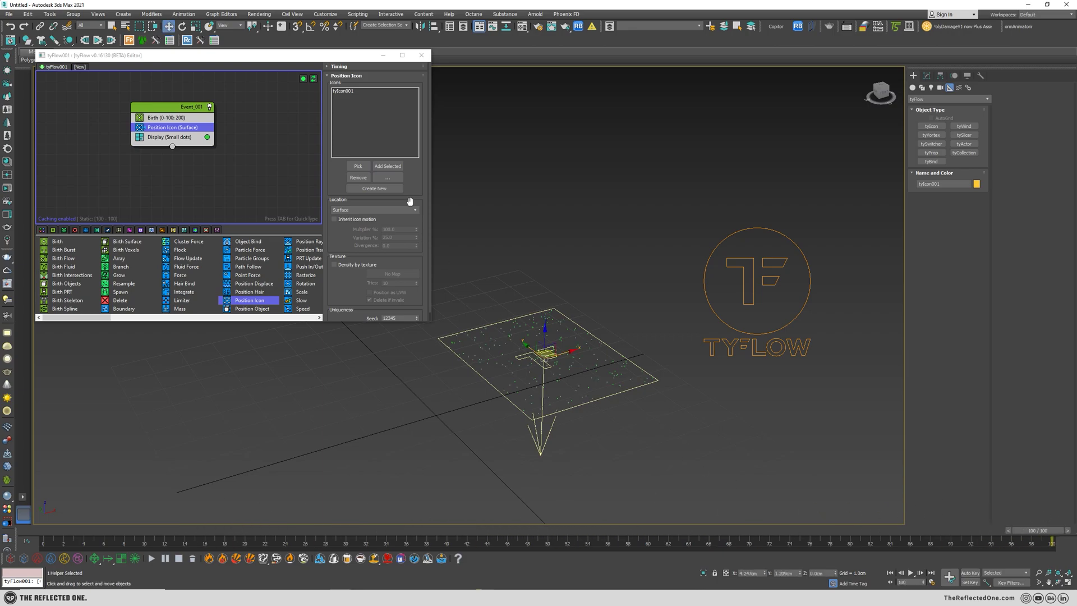
click(161, 118)
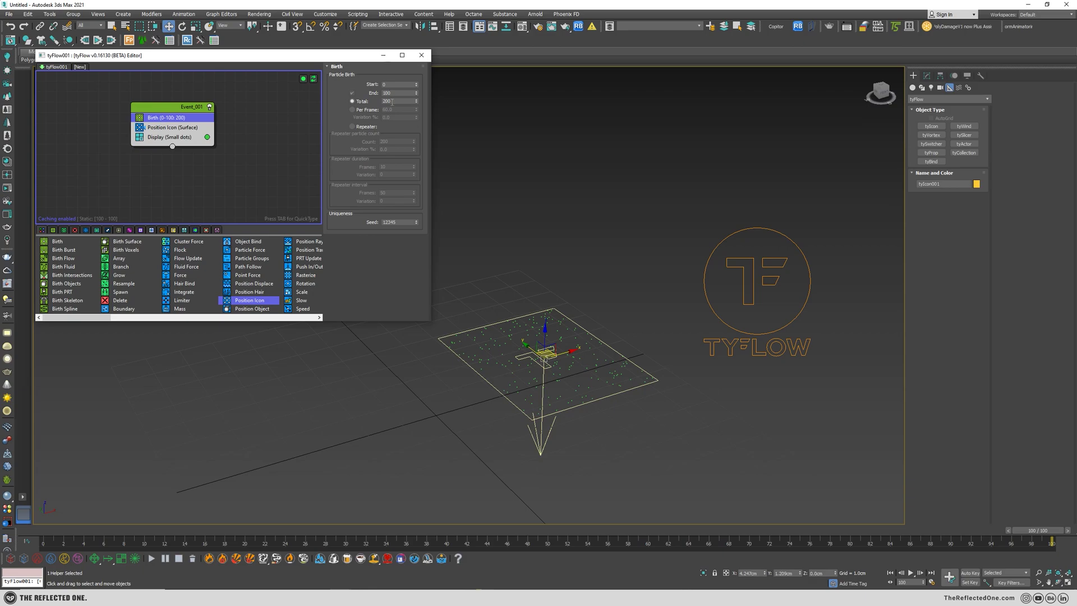
drag(392, 102, 379, 102)
scroll(553, 336, up, 2)
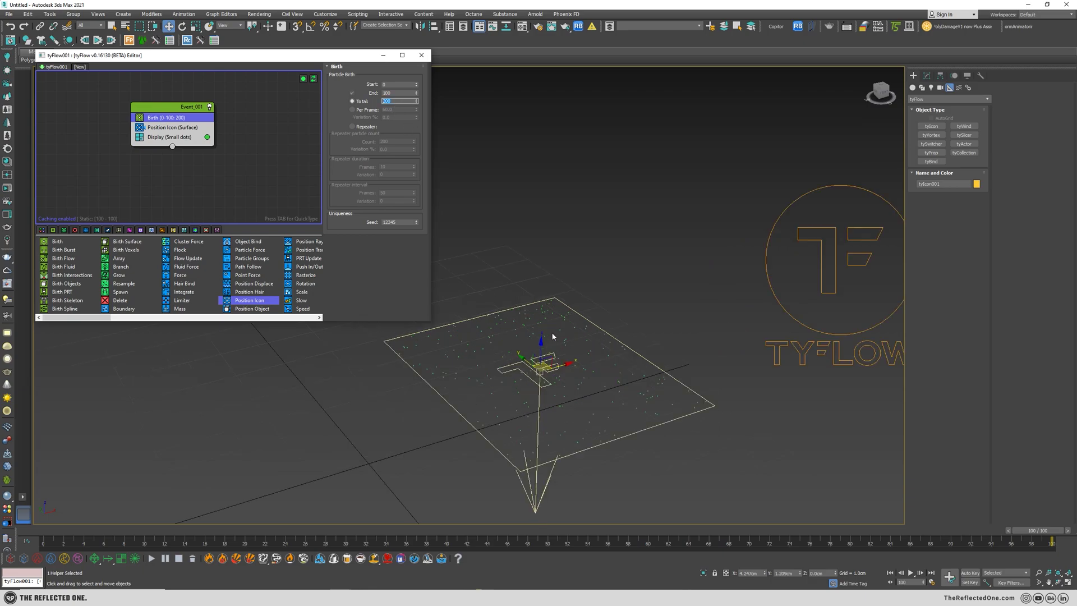
mouse_move(1039, 531)
mouse_down()
mouse_move(142, 515)
mouse_move(931, 515)
mouse_move(1045, 532)
mouse_up()
scroll(531, 394, down, 3)
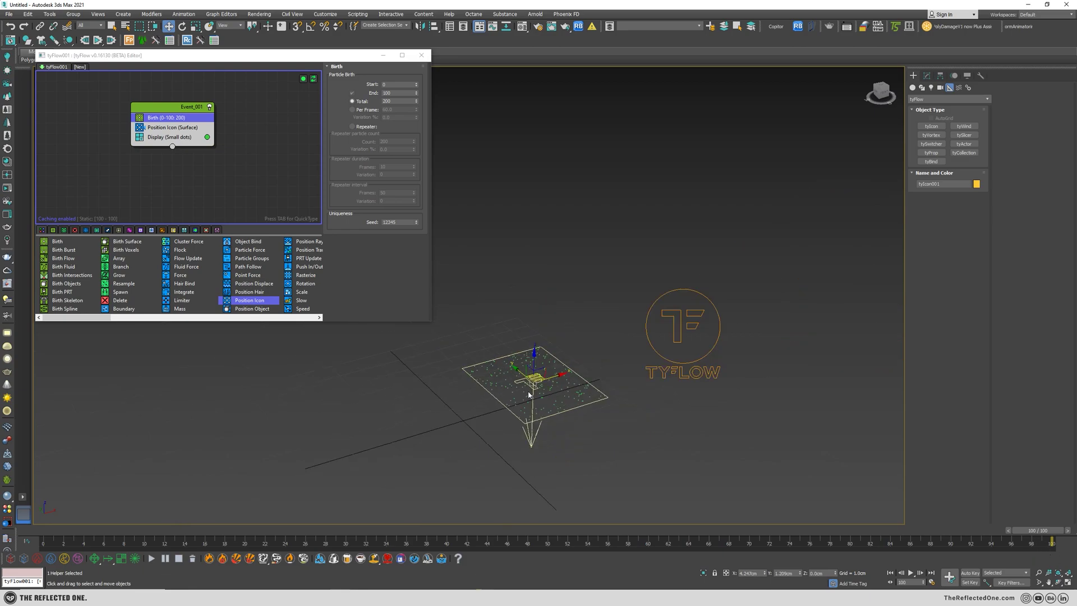
Raise the tyIcon well above the grid and tilt it so its arrow points diagonally downward
middle_drag(530, 393, 567, 392)
drag(573, 362, 609, 148)
key(e)
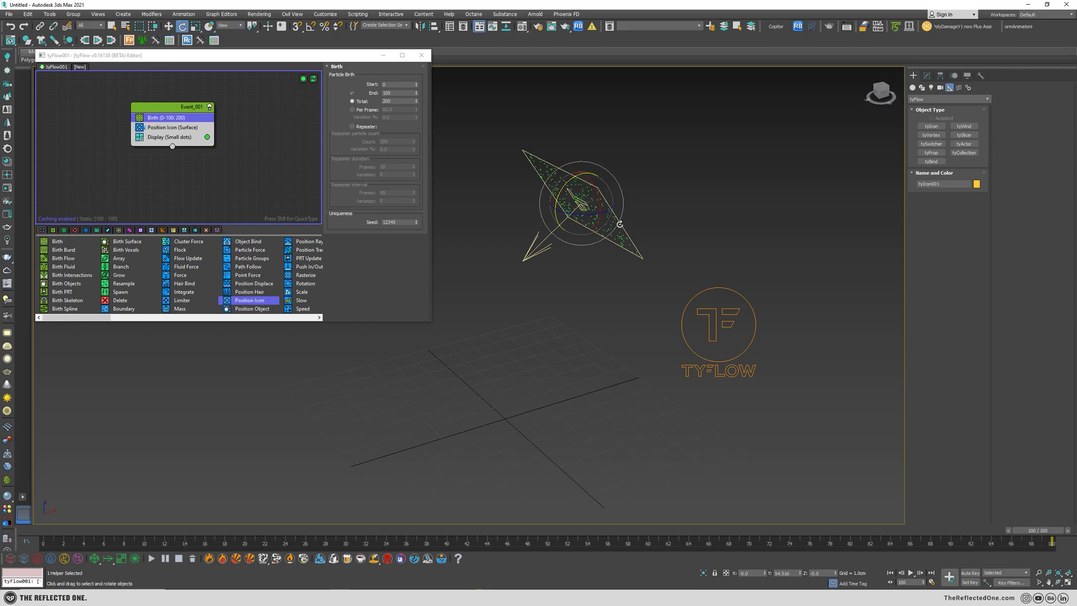
alt+middle_drag(618, 224, 566, 258)
key(w)
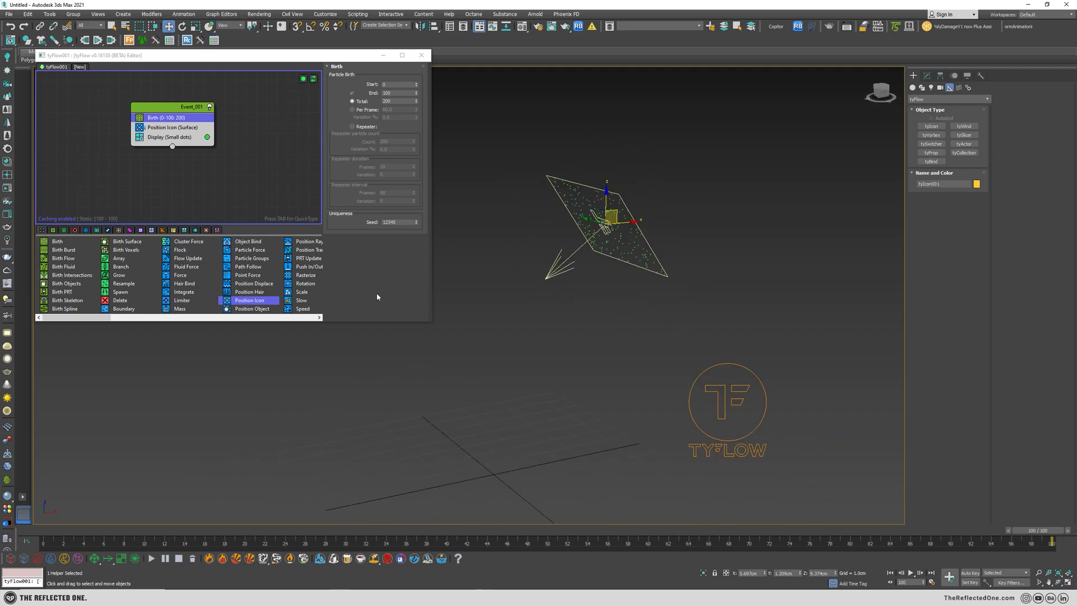
Add a Speed operator below Position Icon in the event and play the animation to check the particle motion
drag(432, 277, 466, 278)
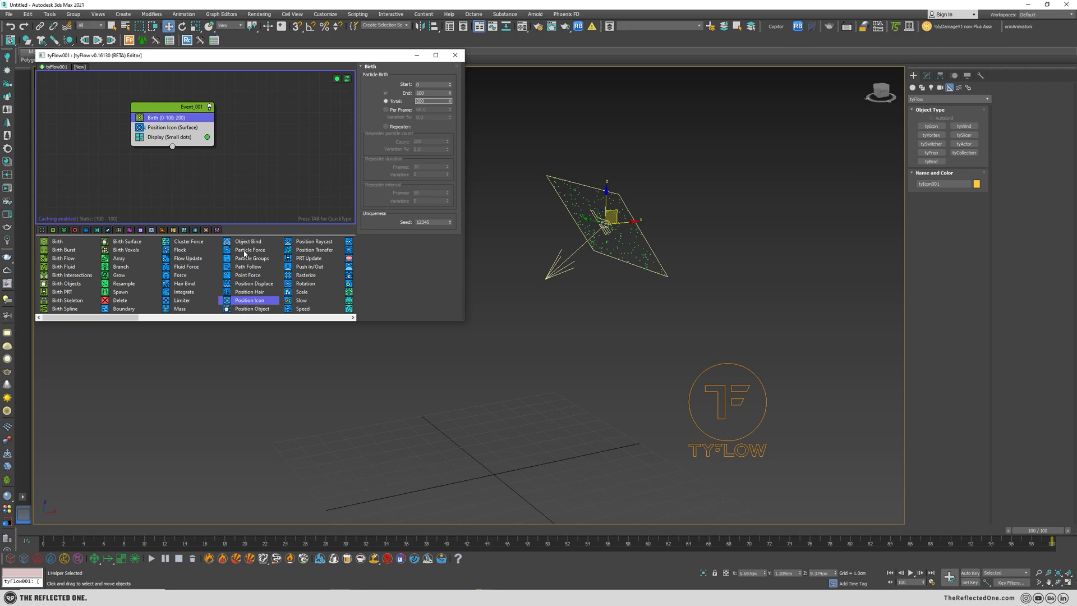
scroll(270, 268, down, 3)
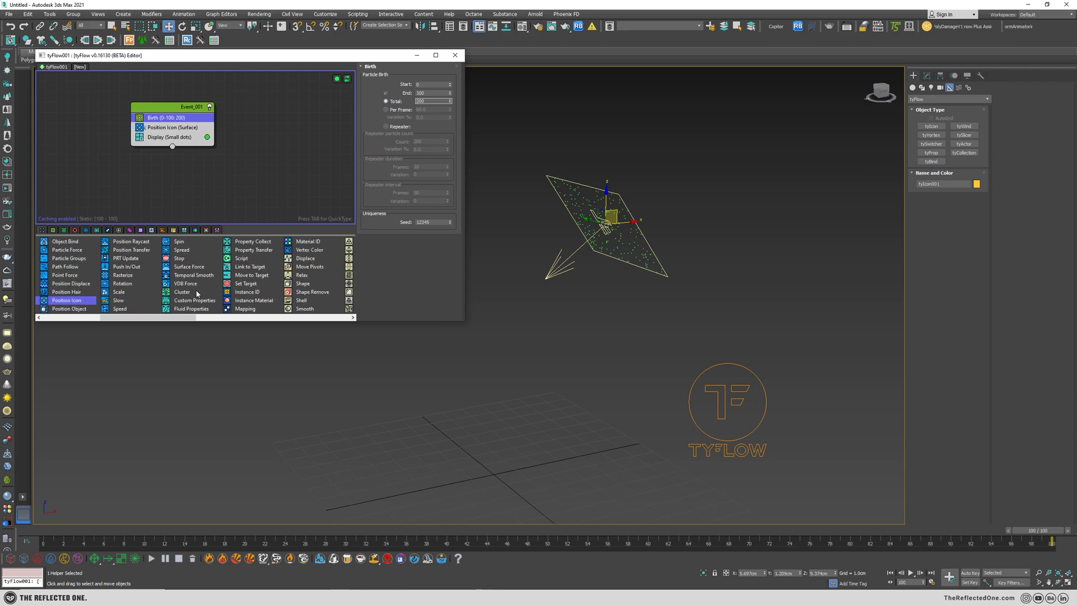
drag(115, 308, 151, 139)
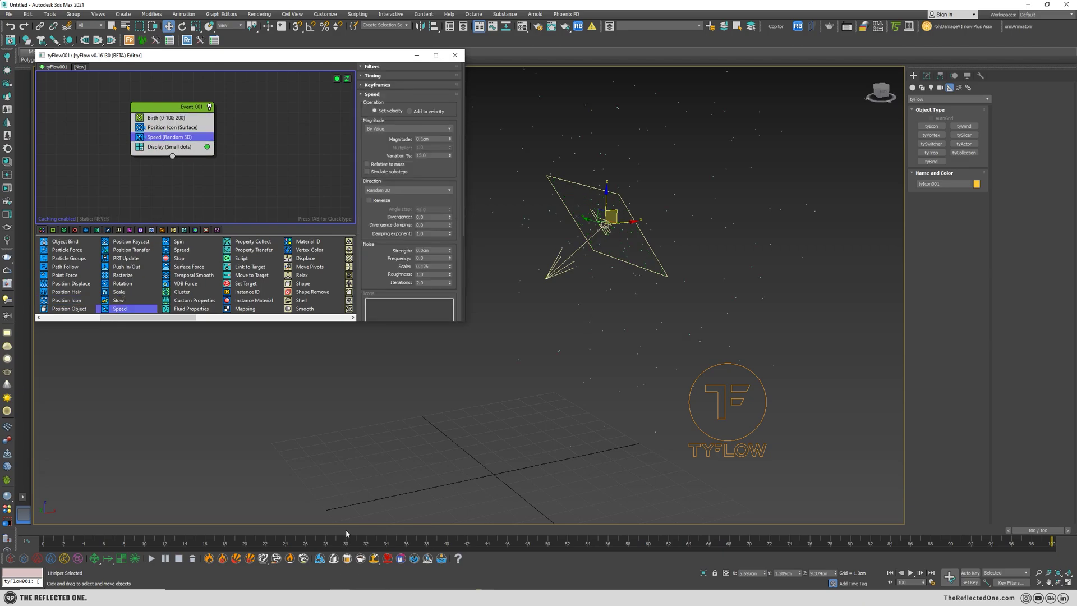
drag(346, 534, 981, 519)
key(w)
scroll(590, 325, down, 3)
mouse_move(591, 325)
alt+middle_down()
mouse_move(606, 327)
mouse_move(598, 333)
alt+middle_up()
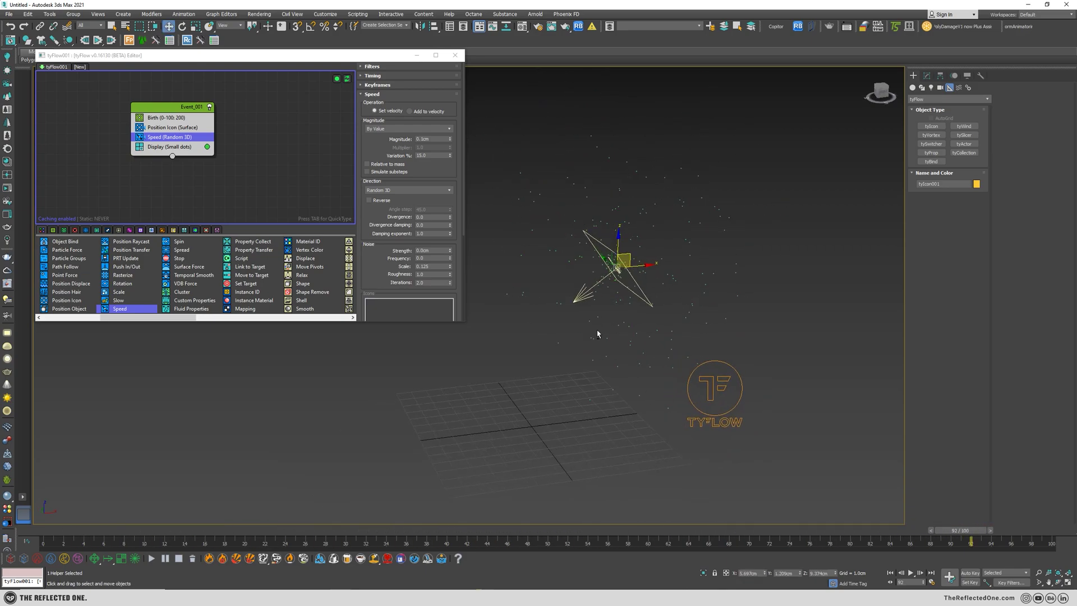
key(/)
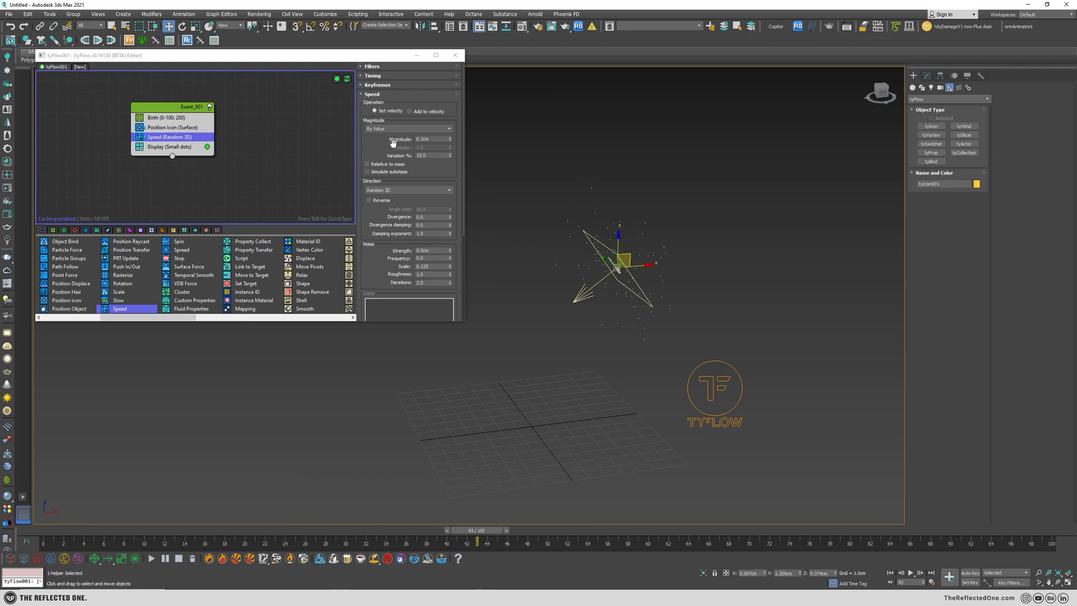
Try a magnitude of 1 cm for the Speed operator and return it to 0.1 cm
click(422, 139)
text(1)
key(Return)
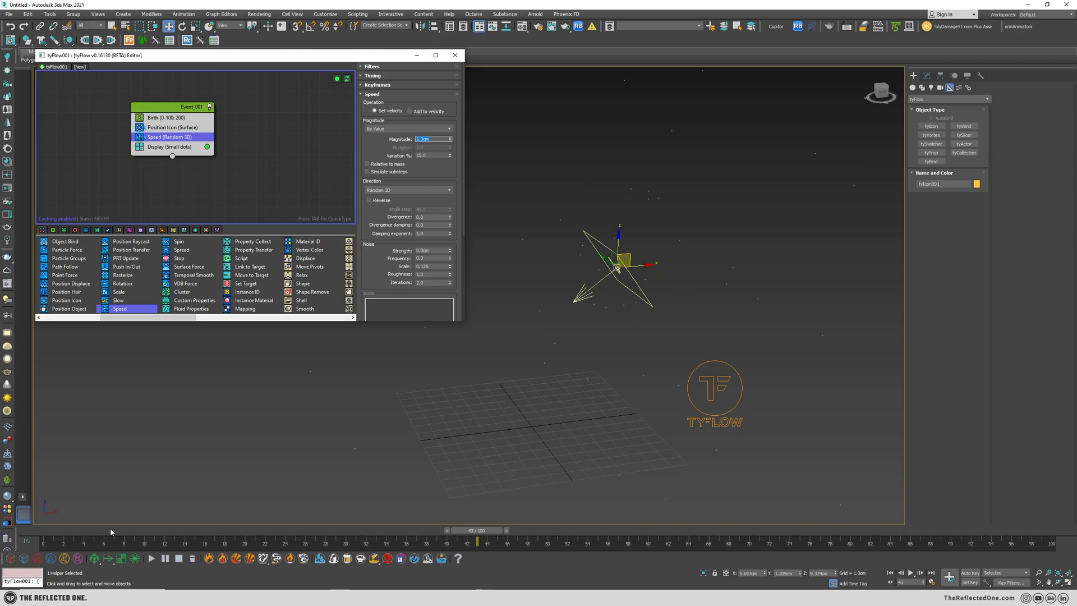
click(425, 139)
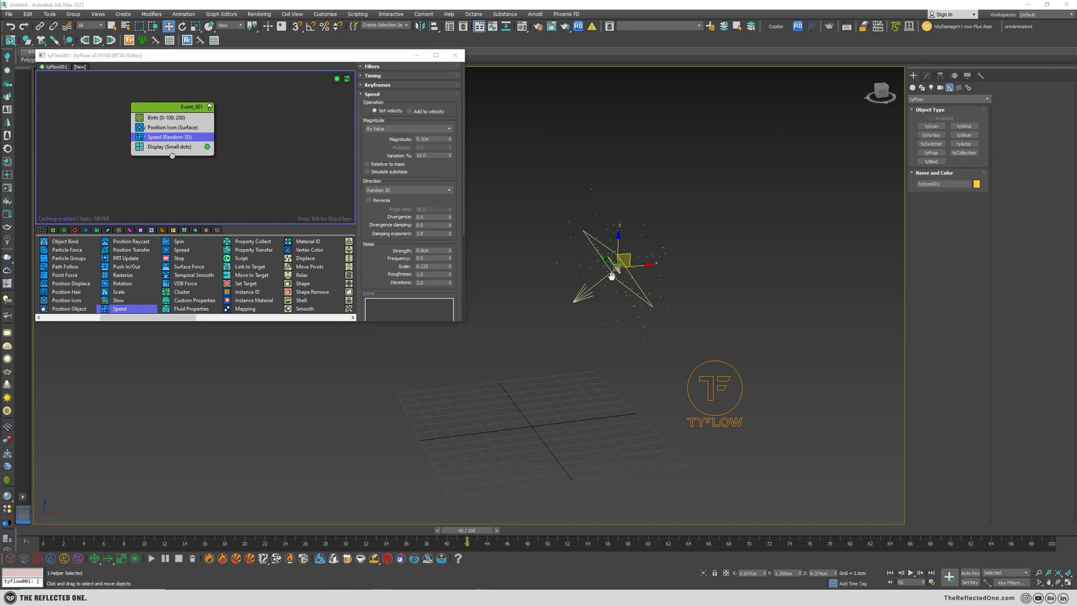
Set the Speed operator's direction to Along Icon Arrow and play the animation to check the particles
alt+middle_drag(612, 275, 620, 286)
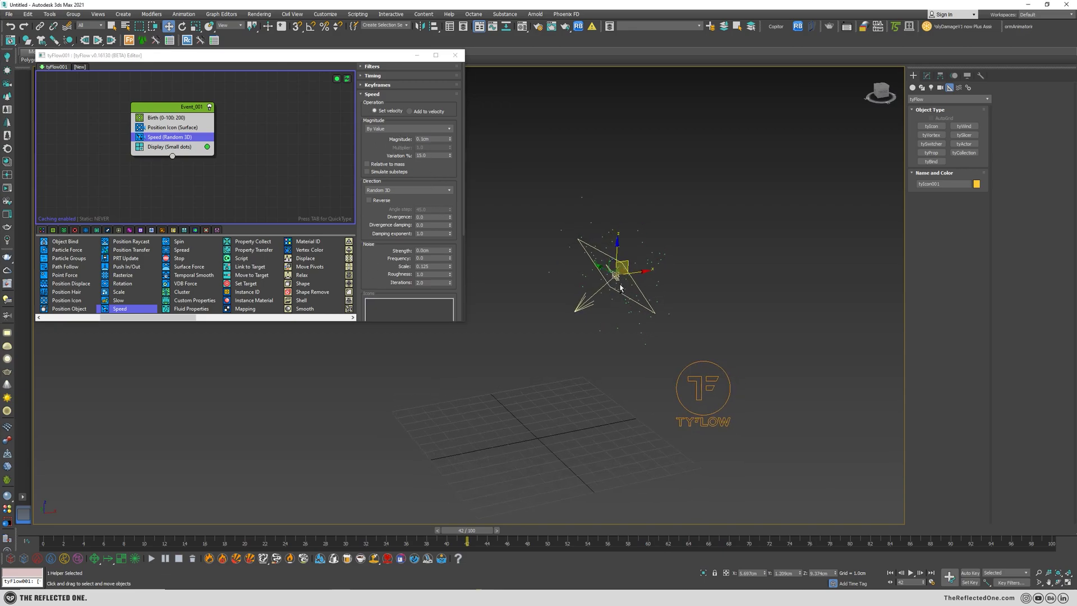
scroll(620, 286, up, 3)
drag(471, 530, 562, 460)
key(w)
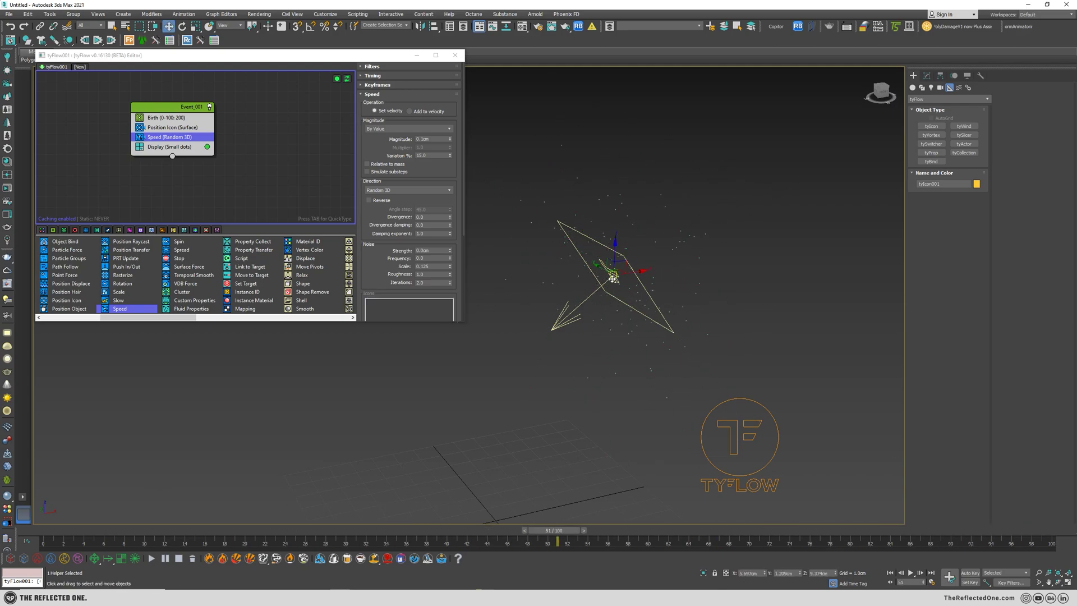
mouse_move(609, 297)
alt+middle_down()
mouse_move(613, 307)
mouse_move(600, 307)
alt+middle_up()
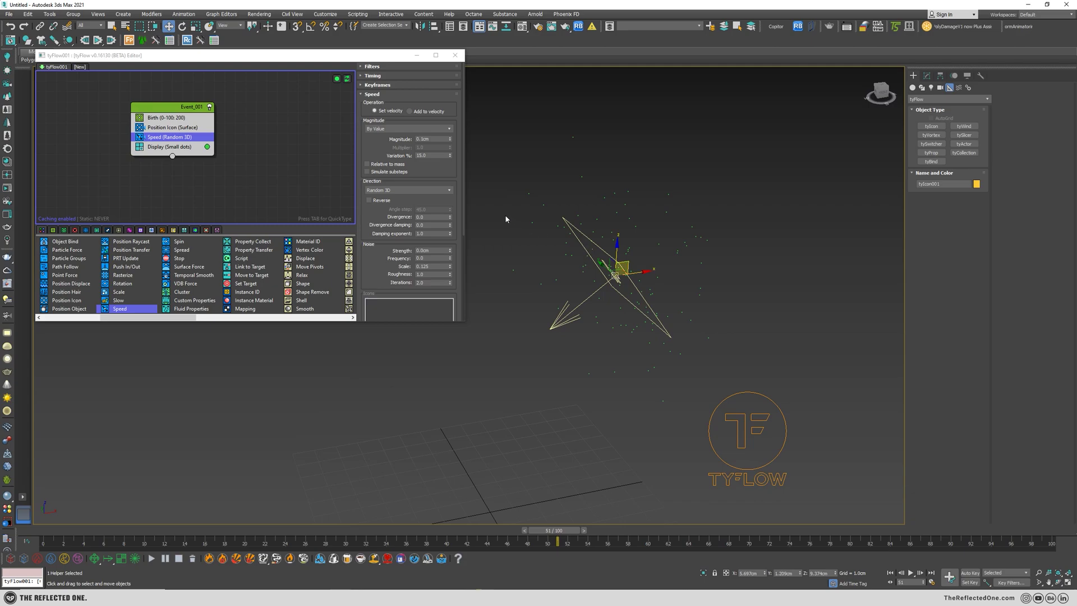
click(394, 191)
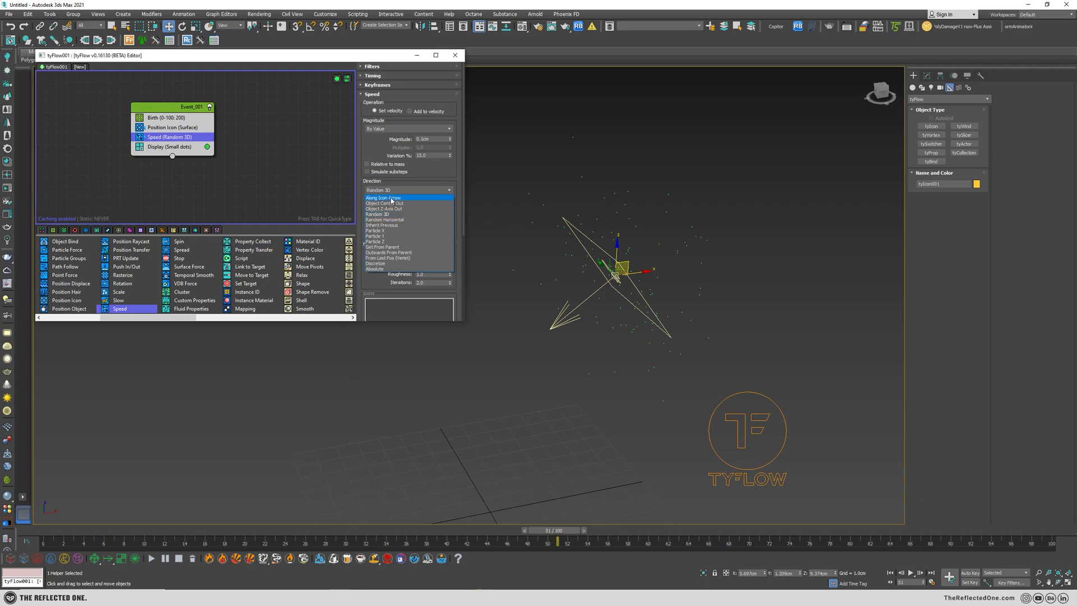
click(392, 198)
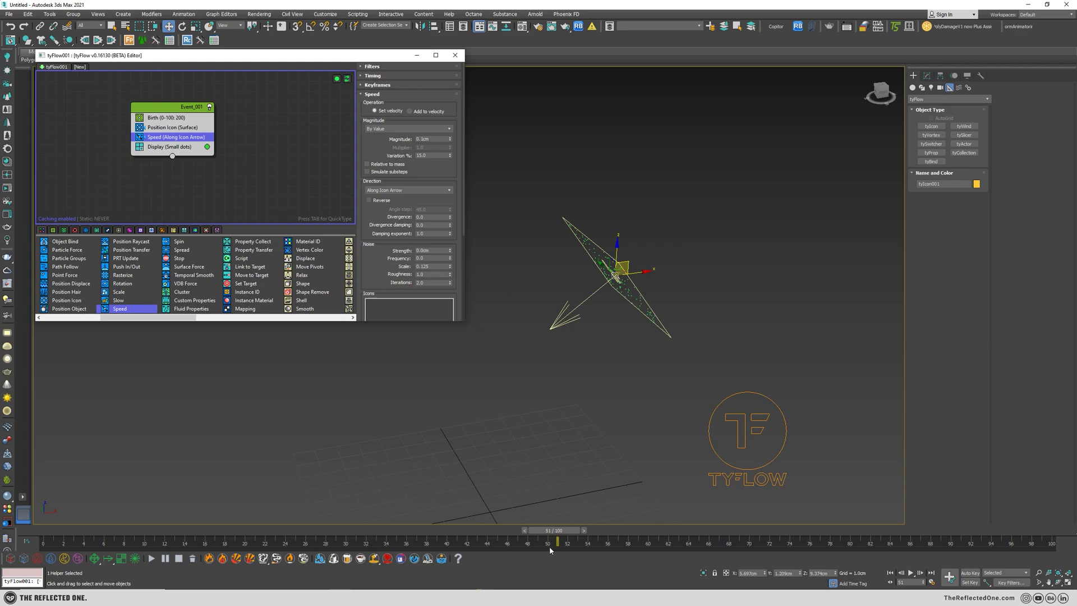
key(/)
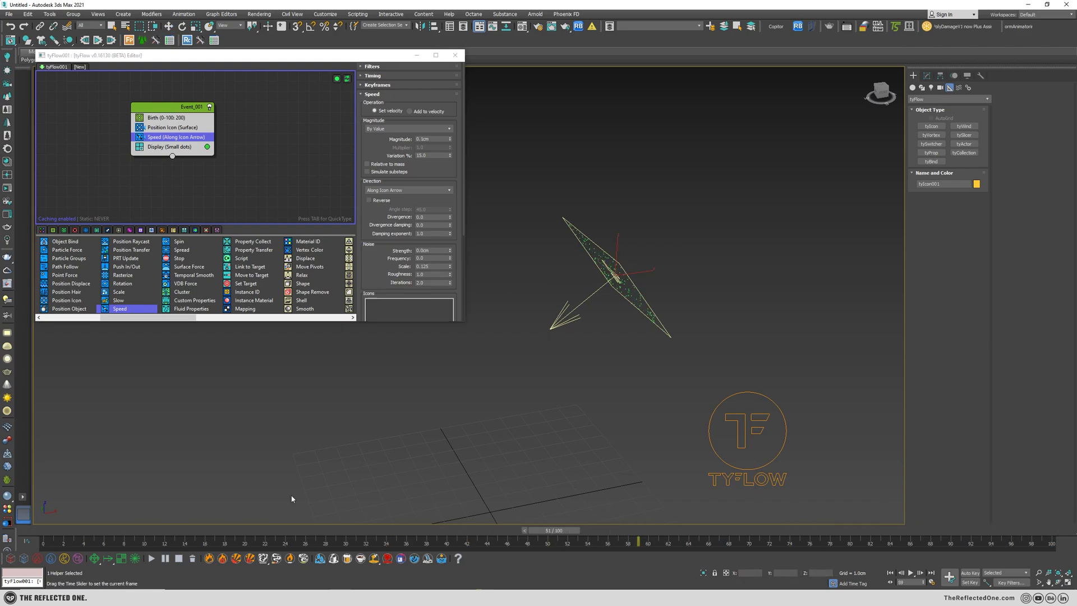
key(/)
alt+middle_drag(568, 346, 568, 340)
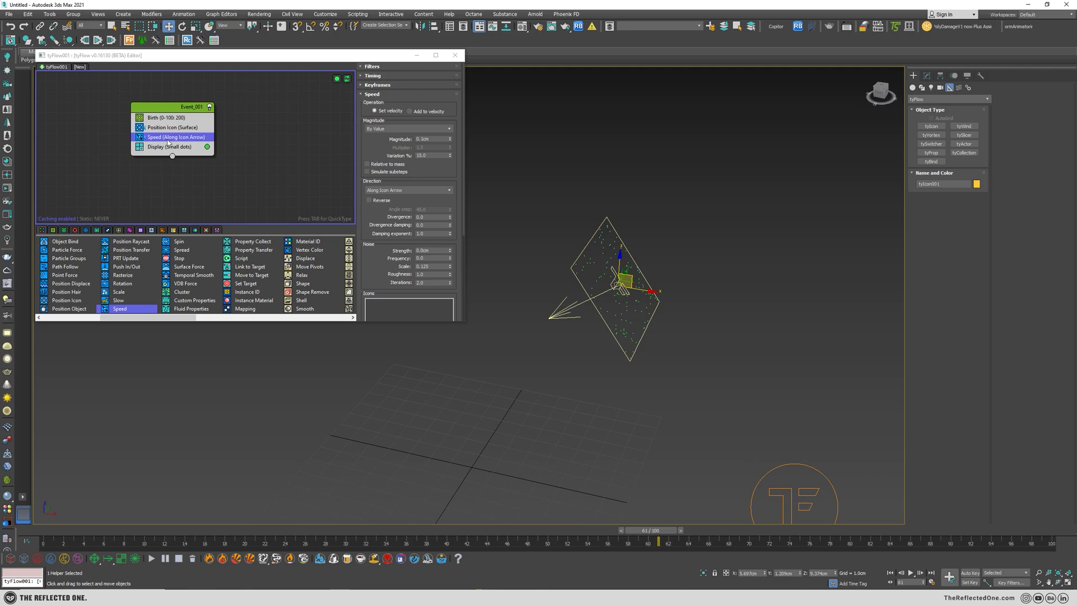
Pick the tilted tyIcon001 as the Speed operator's icon and scrub the timeline to check the particle direction
click(169, 130)
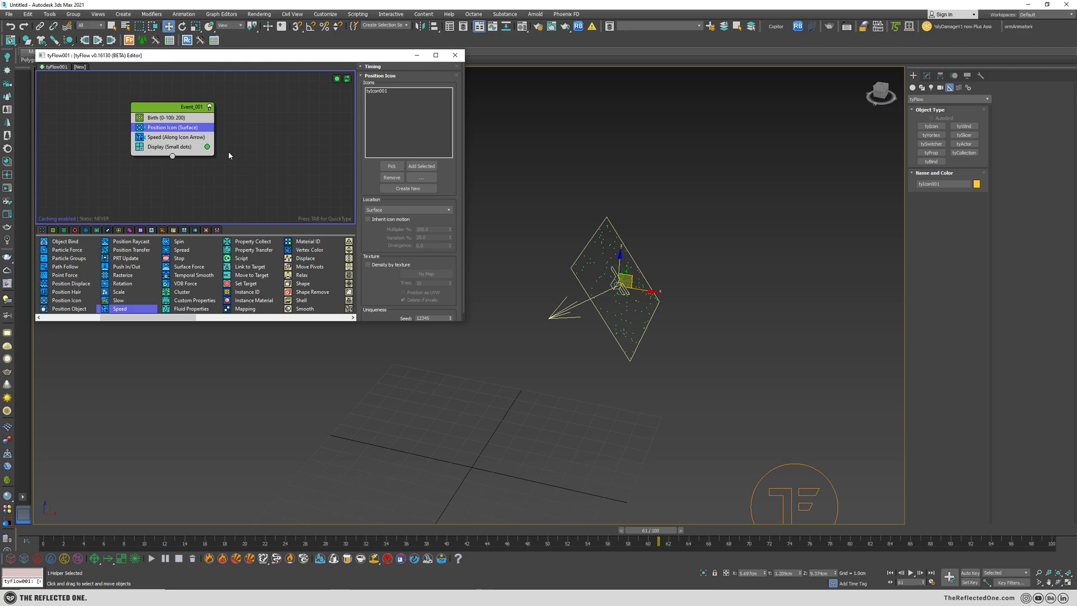
click(169, 138)
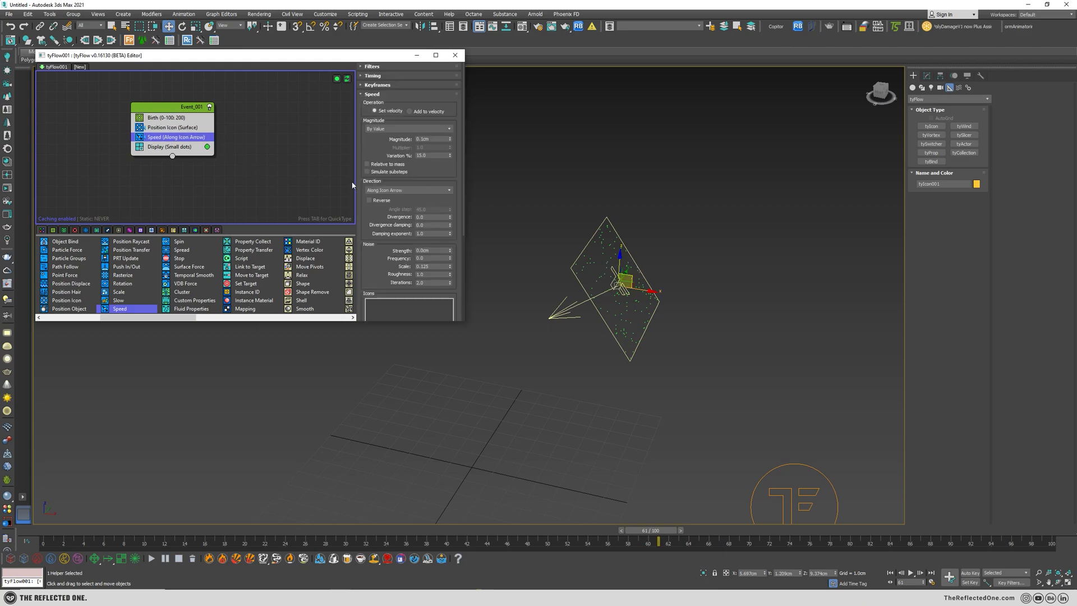
scroll(382, 273, down, 5)
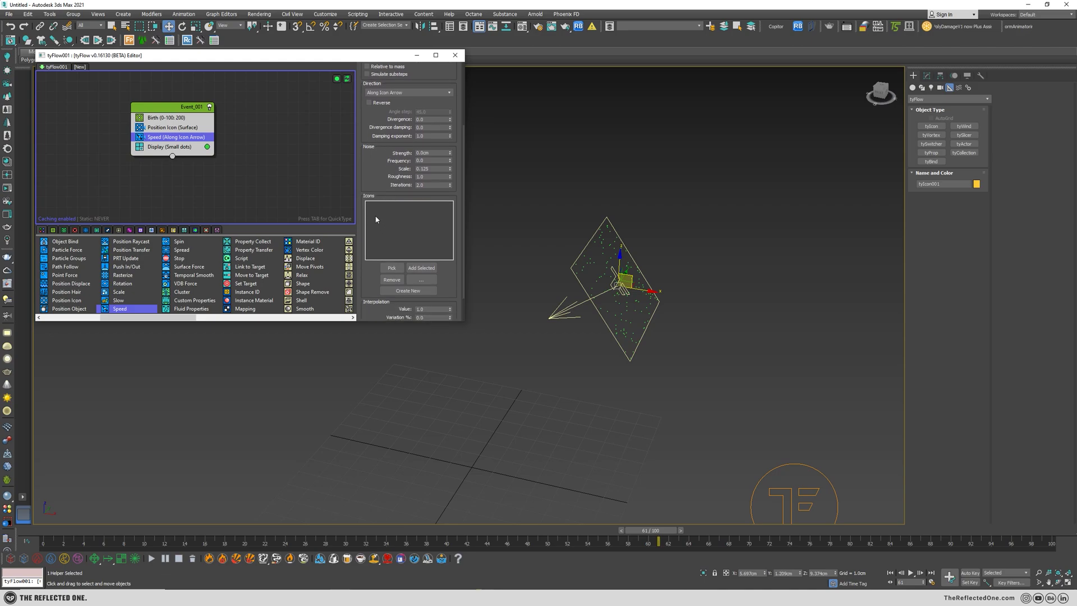
click(391, 268)
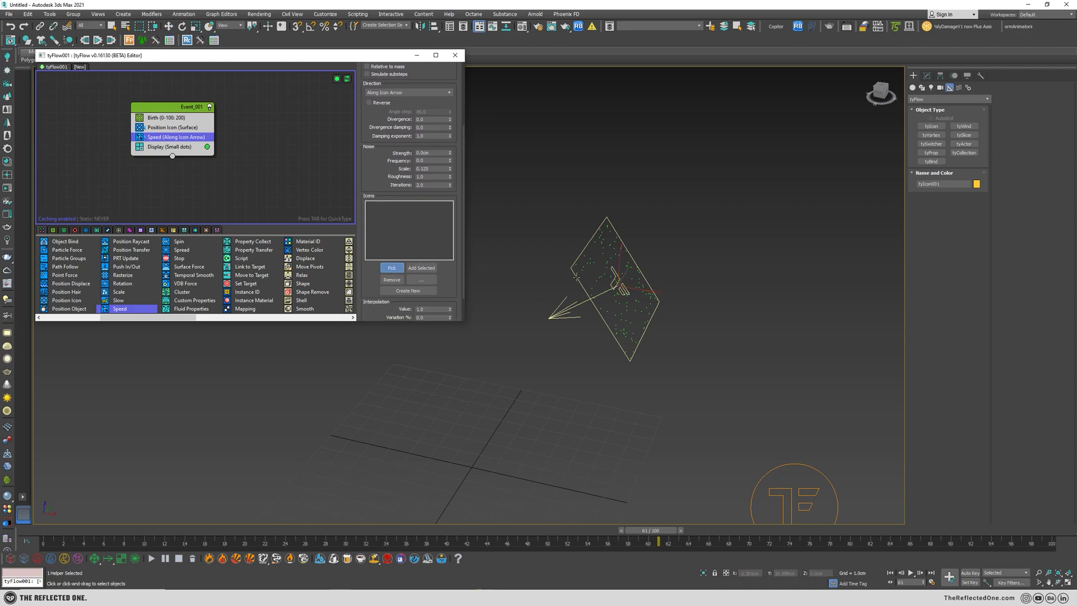
click(576, 276)
drag(371, 532, 638, 504)
alt+middle_drag(561, 388, 595, 363)
scroll(591, 360, down, 3)
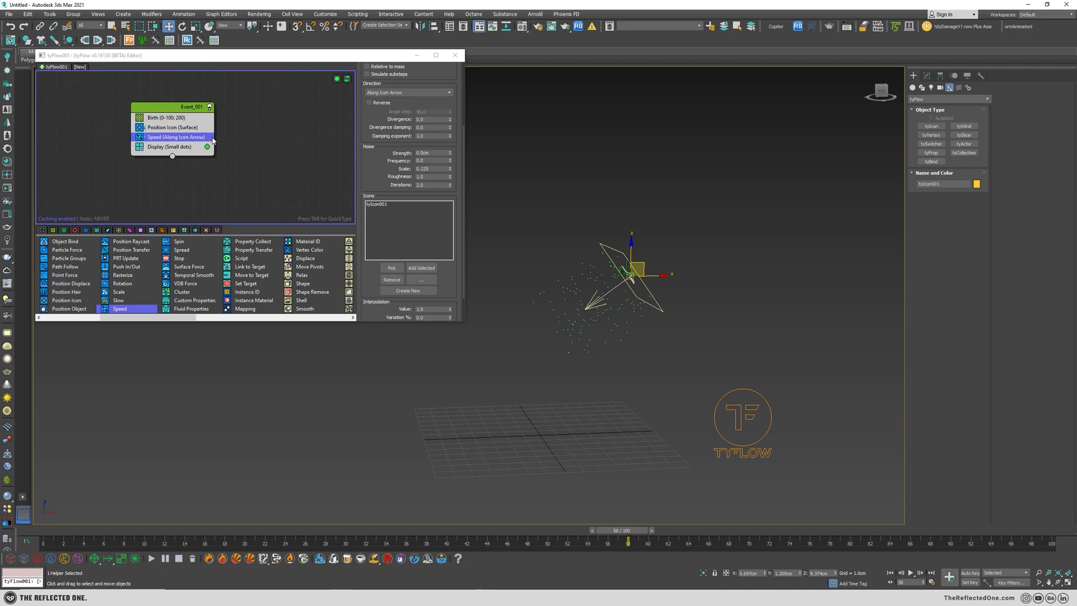
Create a second rectangular tyIcon flat on the ground at the left end of the grid
click(931, 126)
drag(411, 438, 357, 469)
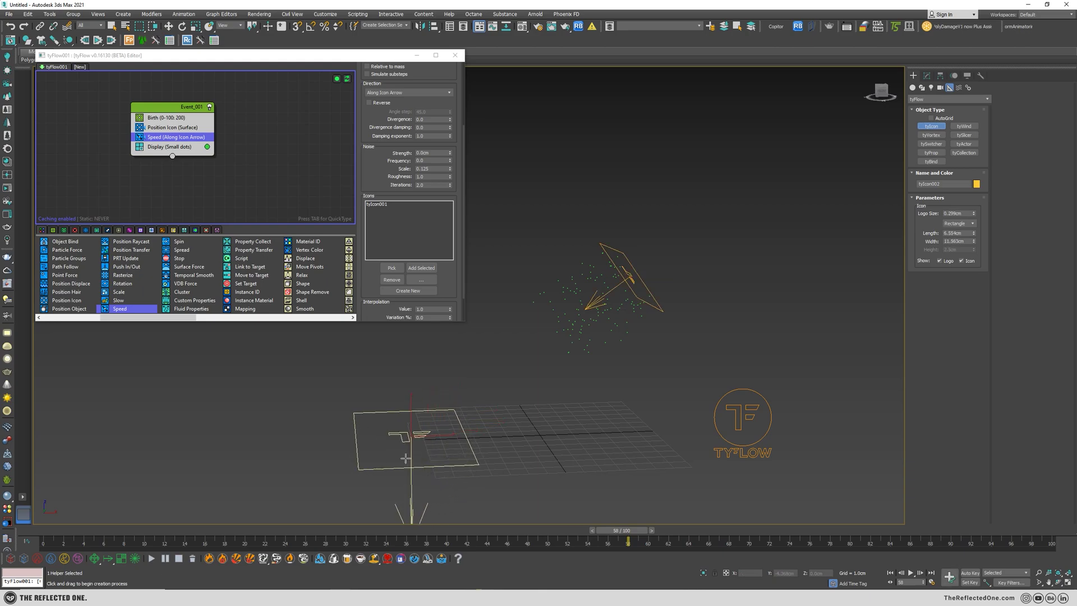
key(w)
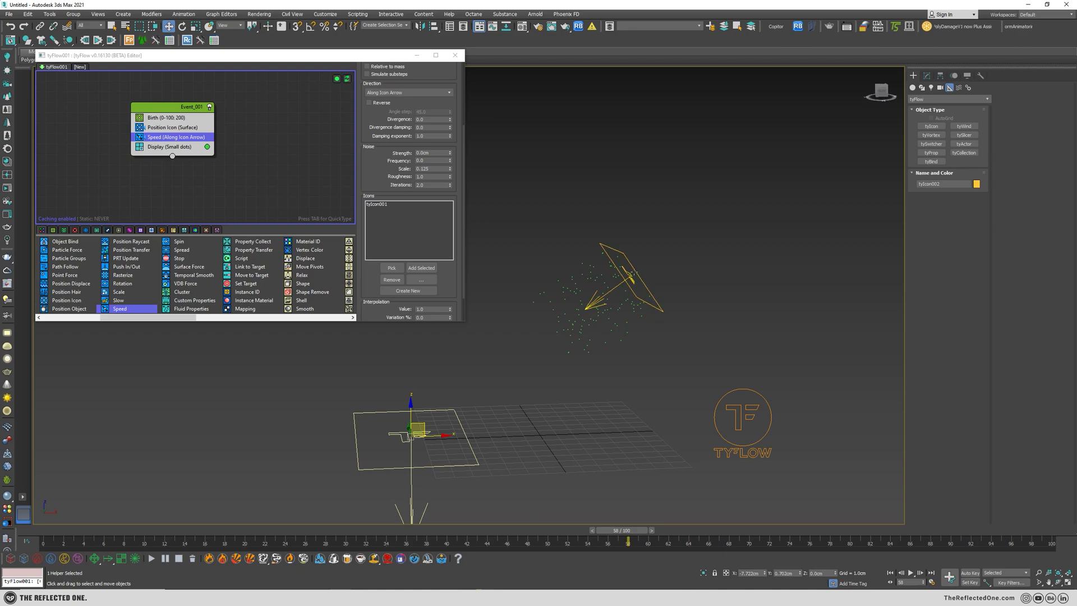
Replace tyIcon001 with tyIcon002 in the Speed operator's icons and rotate tyIcon002 so its arrow points diagonally upward
click(387, 204)
click(392, 280)
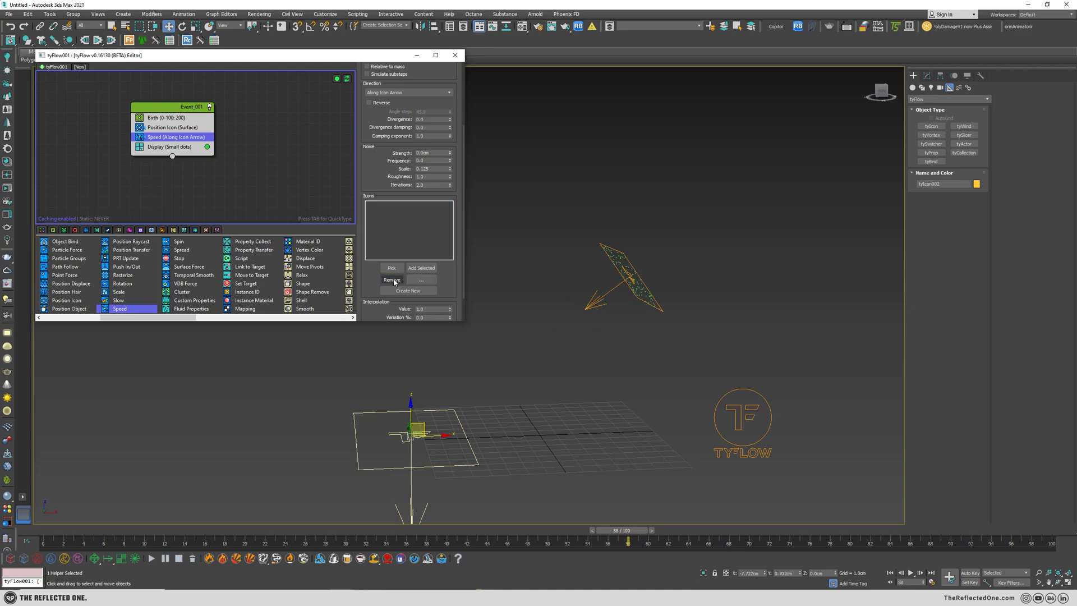
click(392, 267)
click(457, 419)
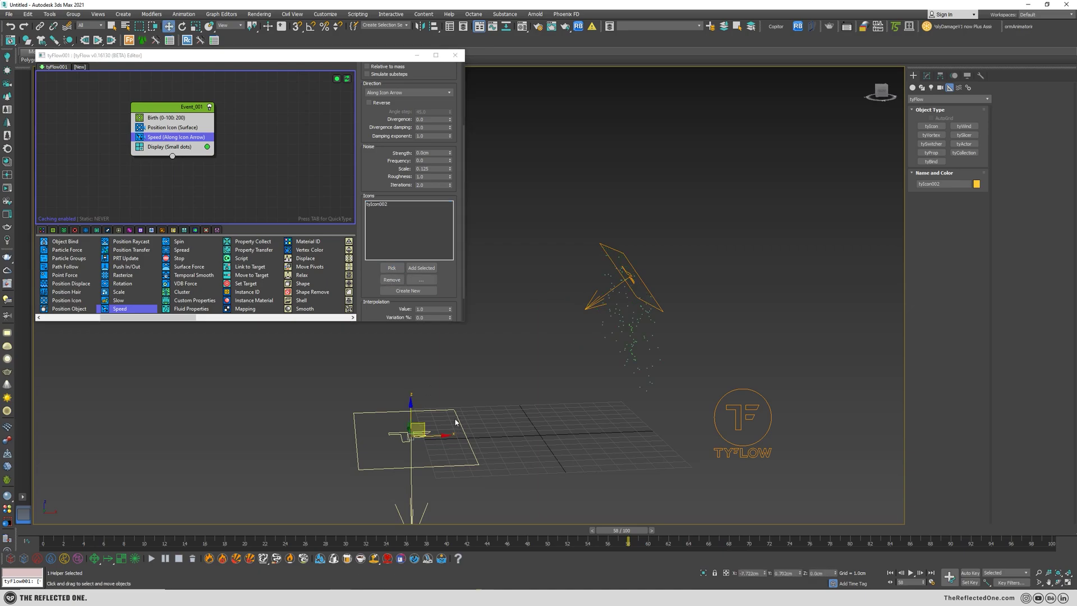
key(e)
drag(441, 418, 739, 353)
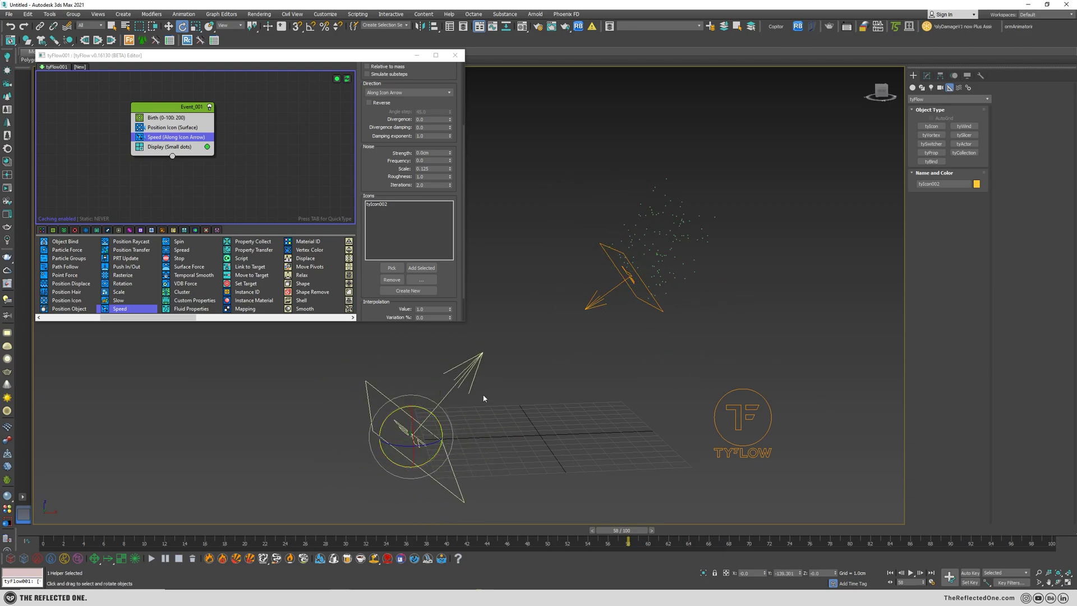
Delete tyIcon002, assign the tilted tyIcon001 to the Speed operator again, and play the animation
key(Delete)
click(417, 205)
click(392, 279)
click(392, 268)
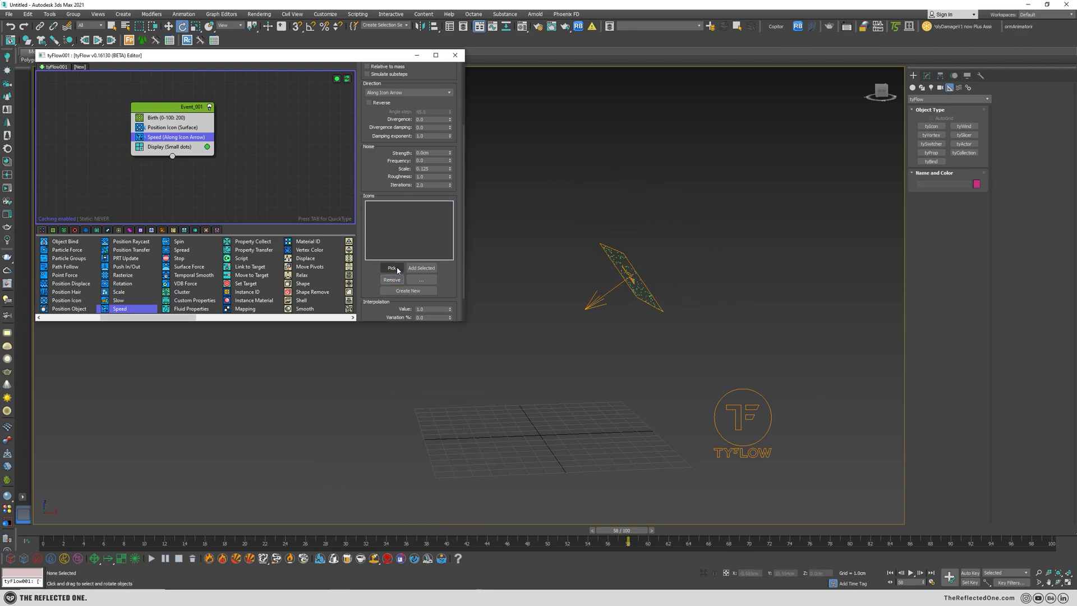
click(629, 263)
alt+middle_drag(572, 398, 555, 389)
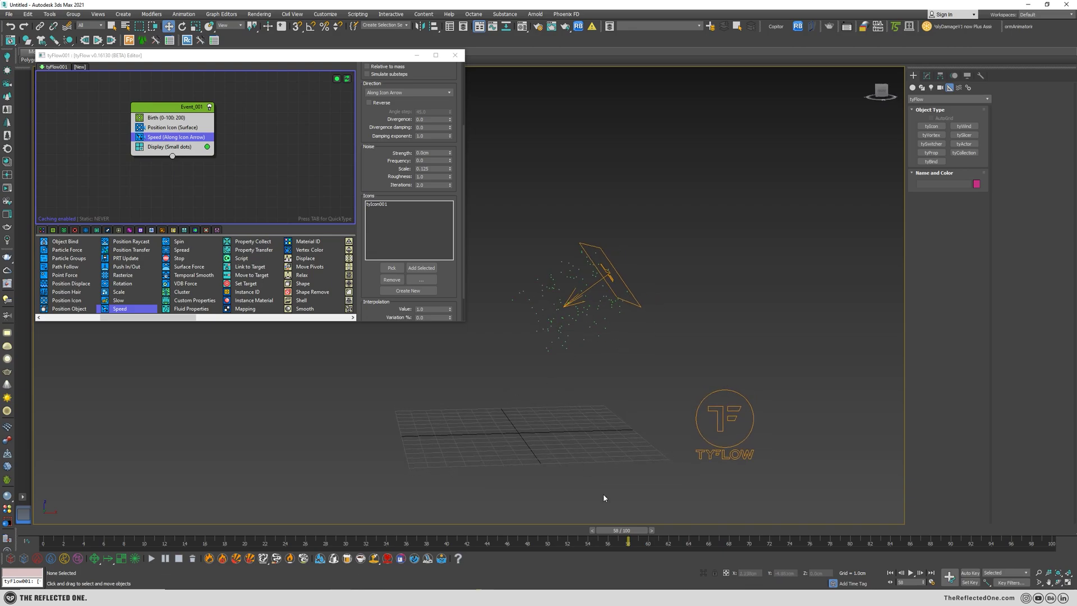
drag(617, 530, 676, 530)
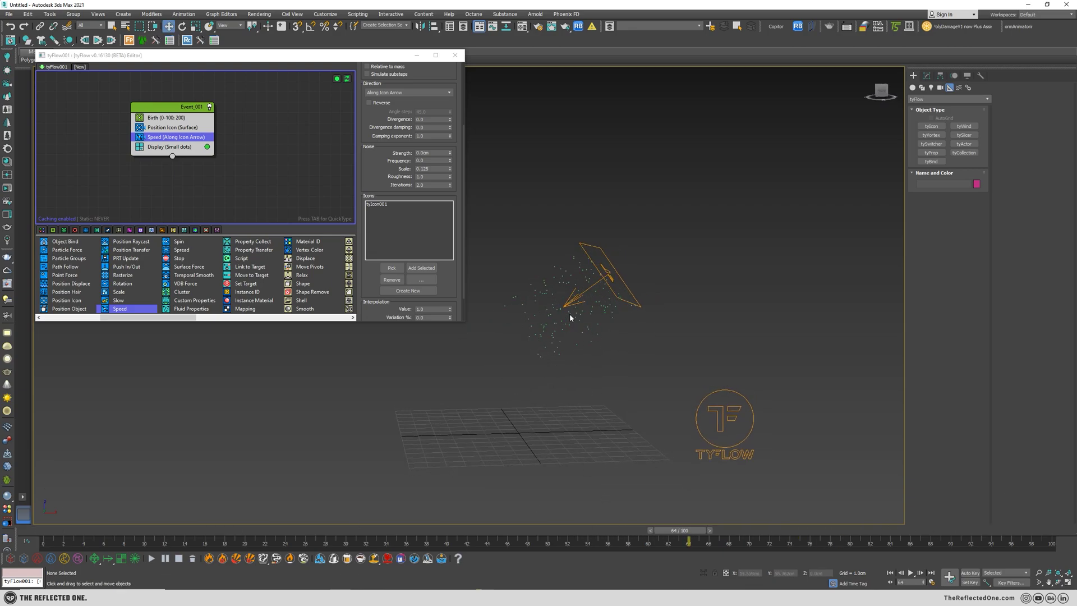
key(slash)
scroll(605, 287, up, 2)
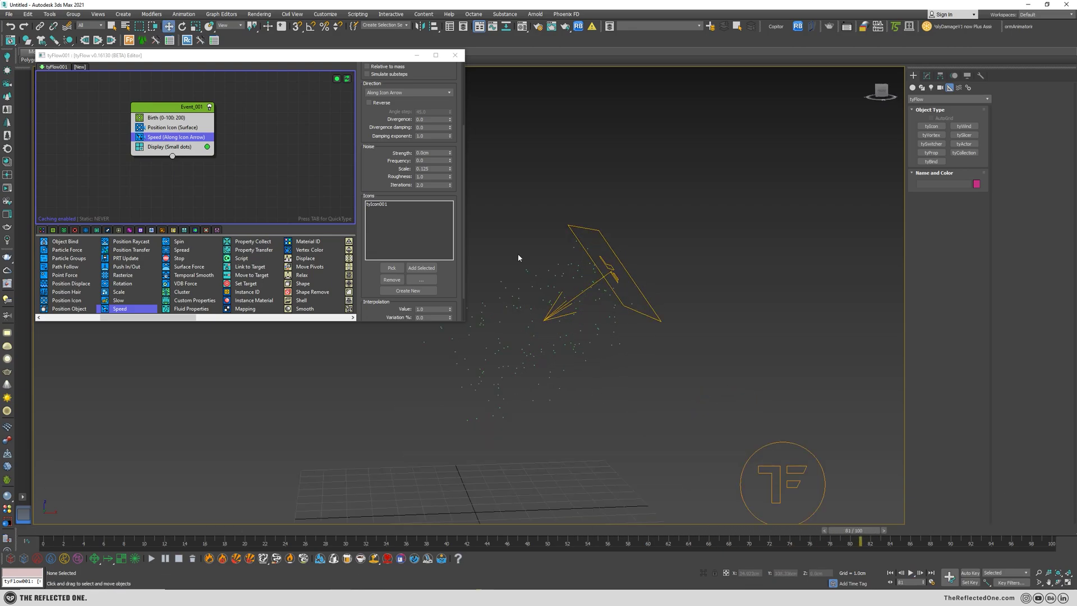
Set the Speed operator's magnitude to 1 cm and play the animation
scroll(420, 120, up, 3)
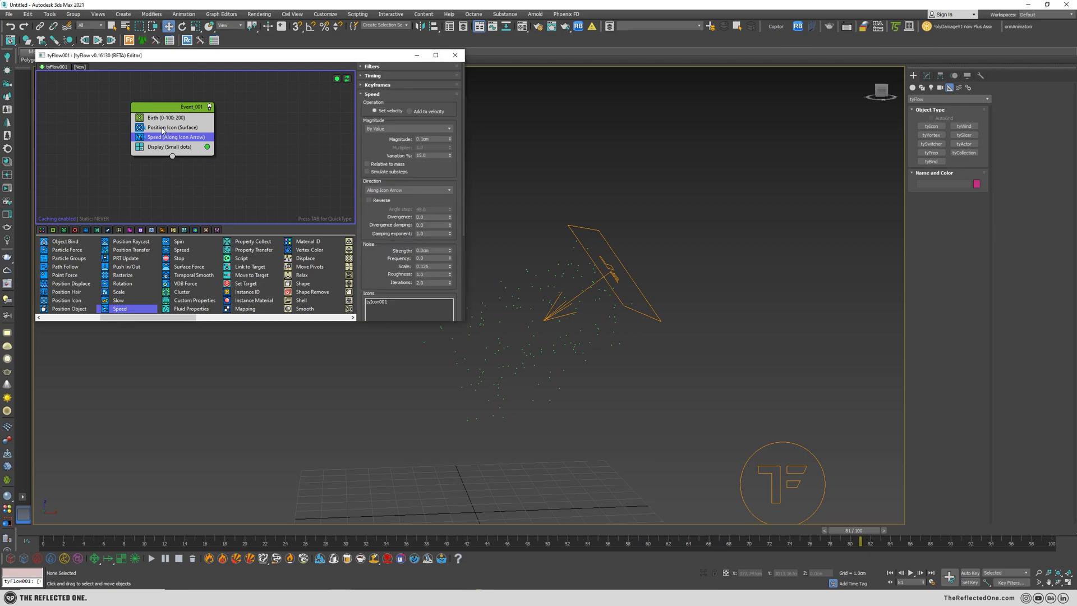
drag(435, 140, 314, 139)
text(1)
key(Return)
key(slash)
key(w)
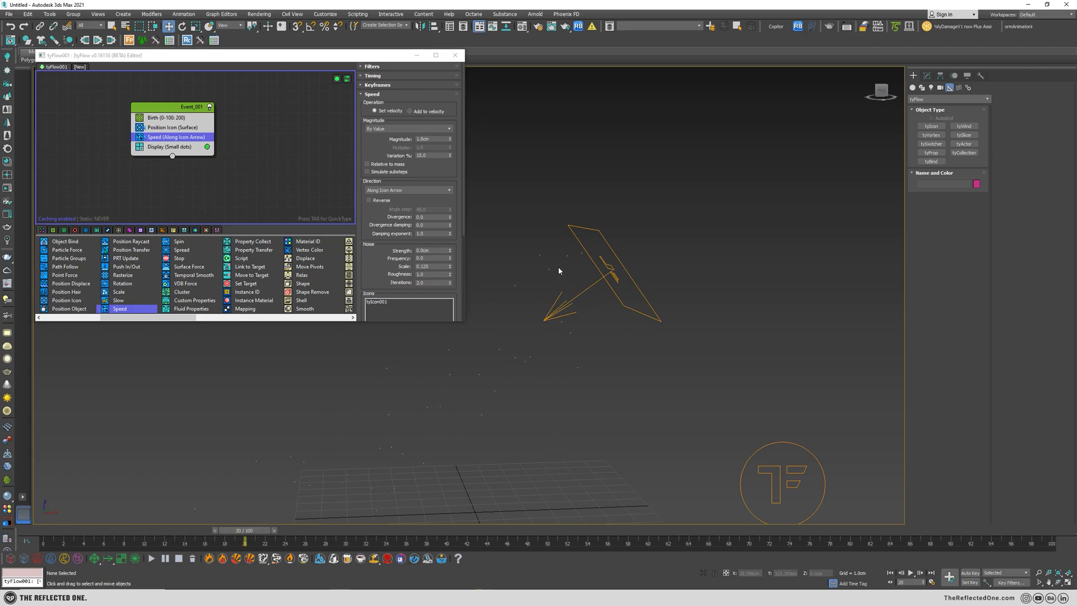
Add a Shape operator below the Speed operator in the event
click(302, 291)
scroll(188, 253, down, 3)
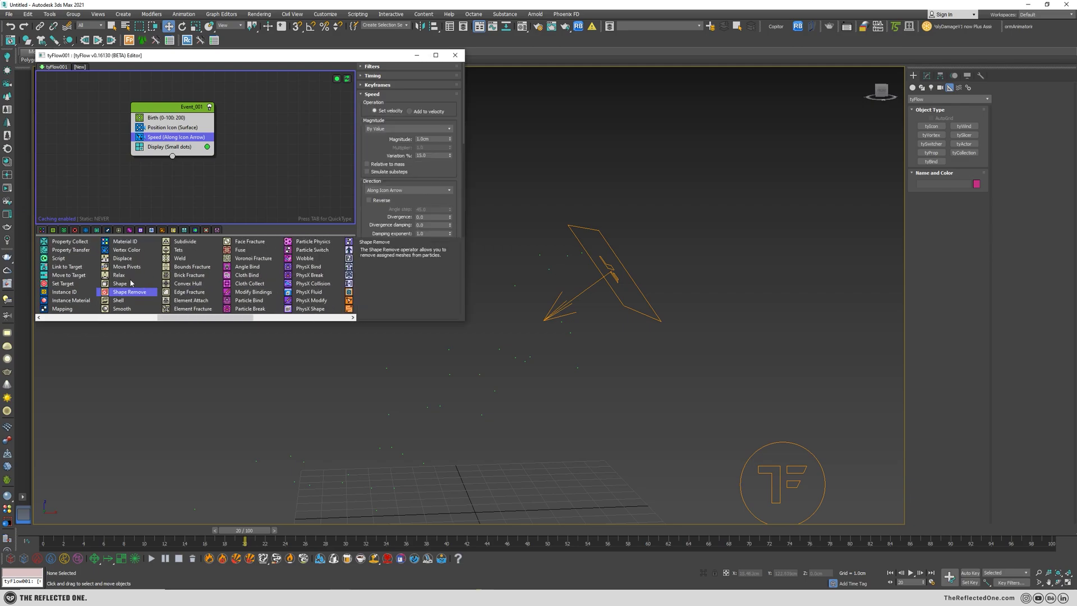
drag(120, 283, 167, 141)
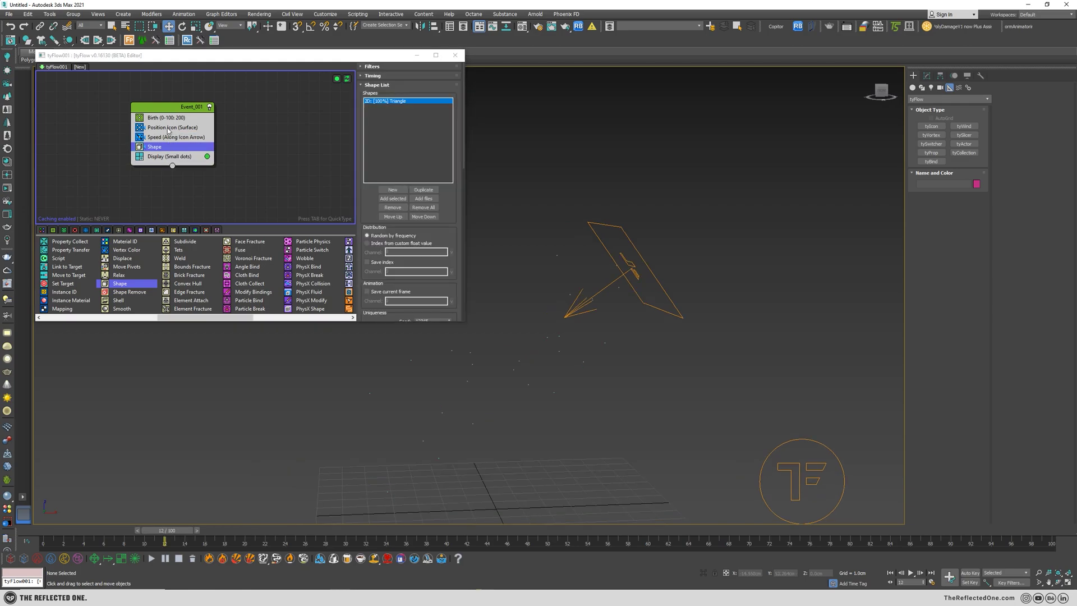
Set the Speed operator's magnitude to 0.5 cm and scrub the timeline to check the particle spread
click(180, 128)
click(173, 138)
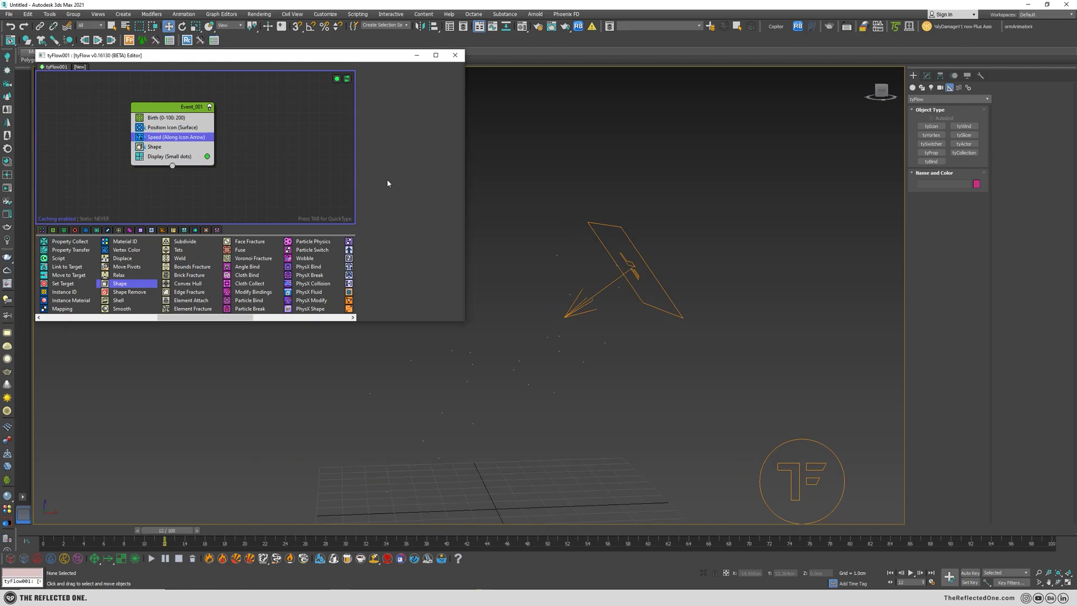
double_click(435, 139)
text(0.5)
key(Return)
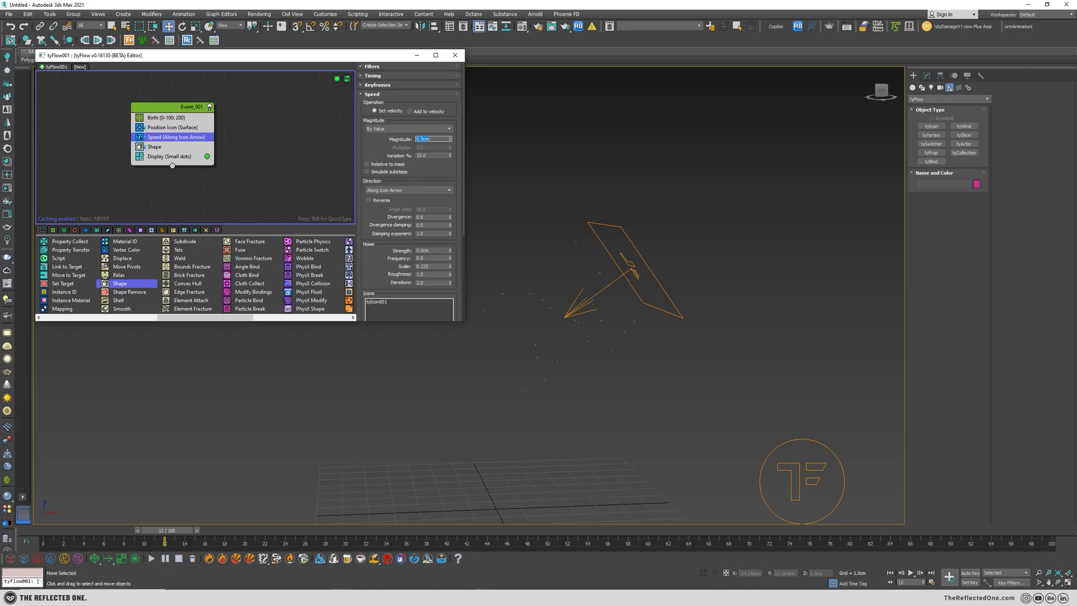
drag(153, 532, 290, 528)
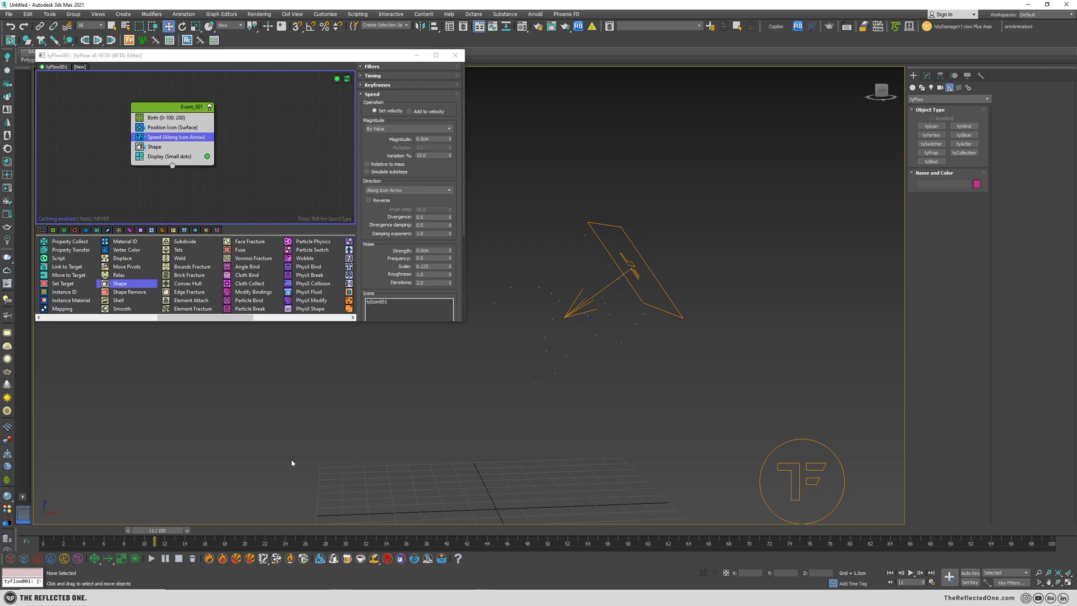
Examine the Shape operator's distribution and mesh settings and the particles near the tilted icon
click(155, 149)
click(155, 148)
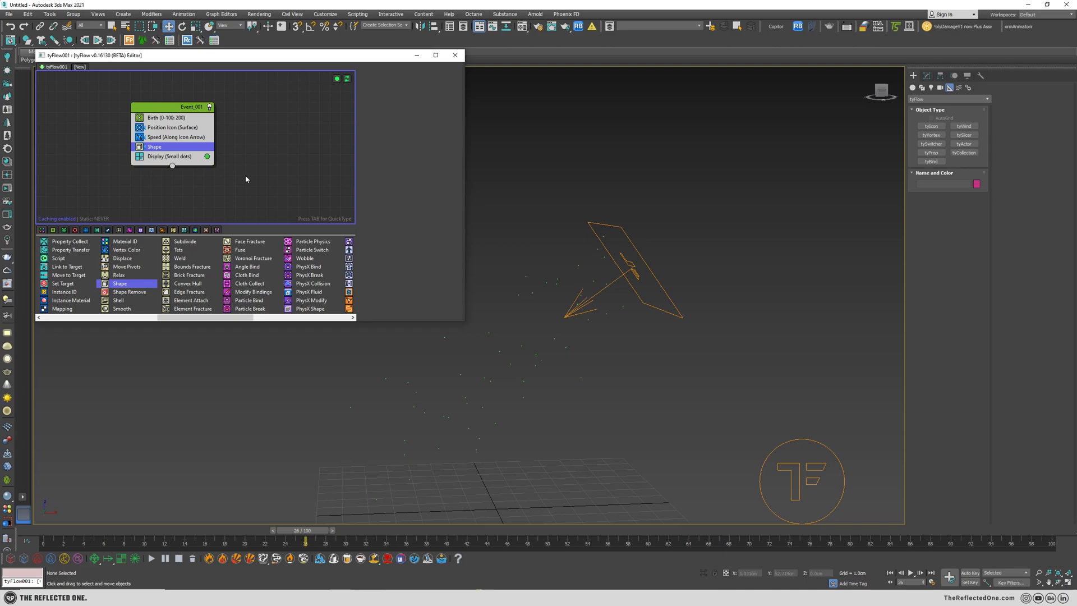
scroll(404, 225, down, 5)
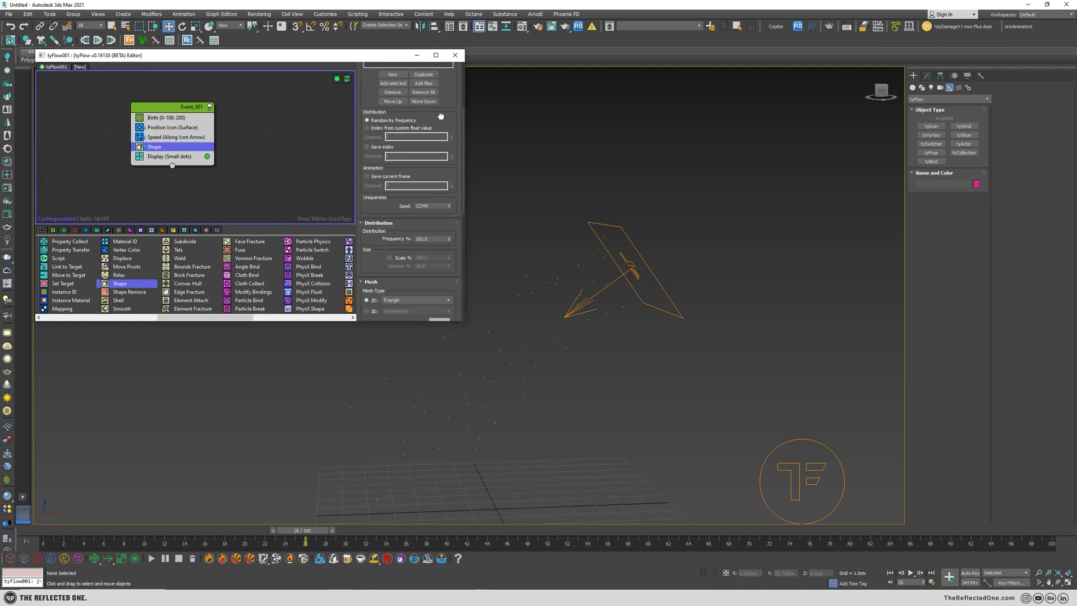
scroll(384, 191, down, 3)
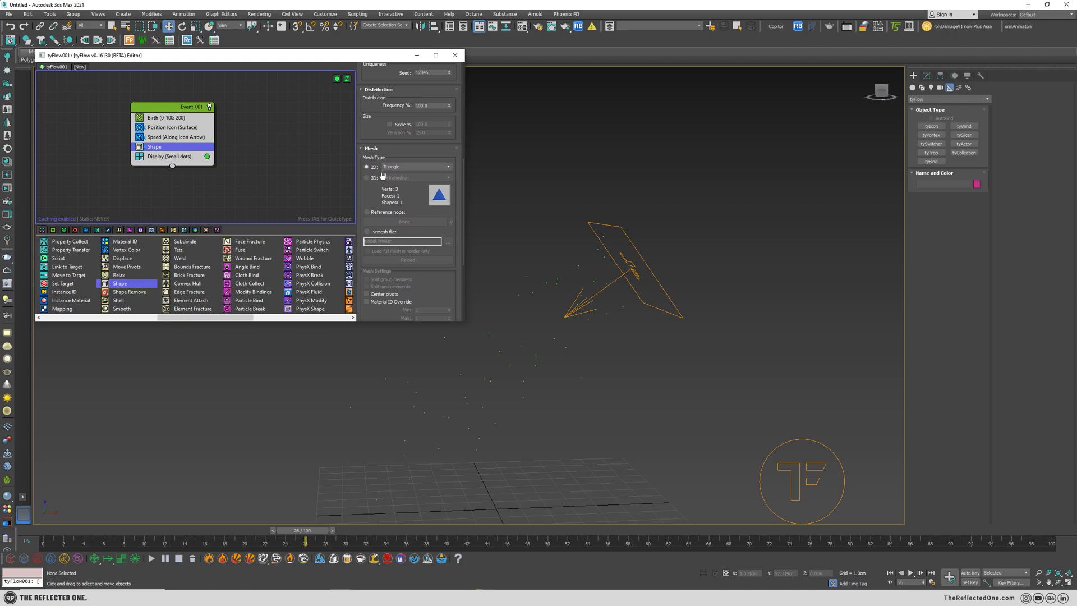
scroll(561, 286, up, 4)
scroll(553, 281, up, 2)
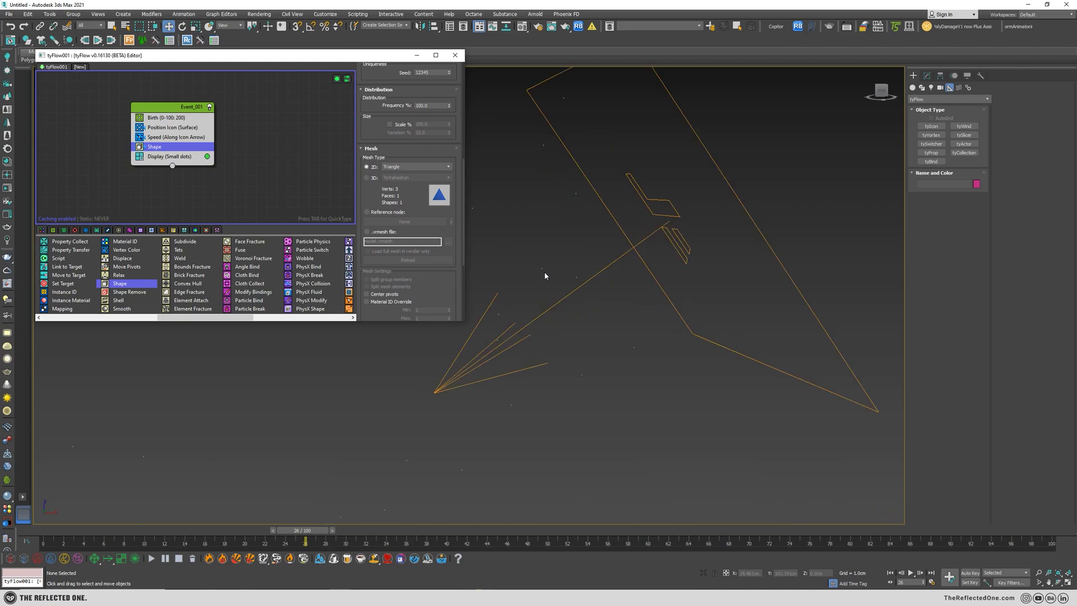
scroll(536, 269, down, 2)
middle_drag(538, 271, 607, 273)
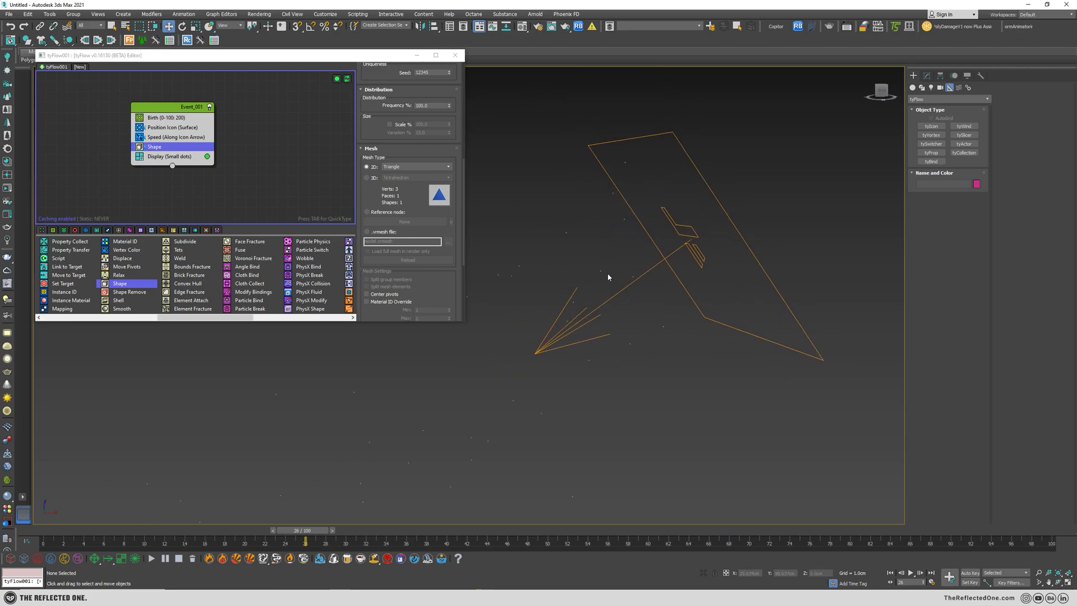
Set the Display operator's type to Geometry
click(170, 156)
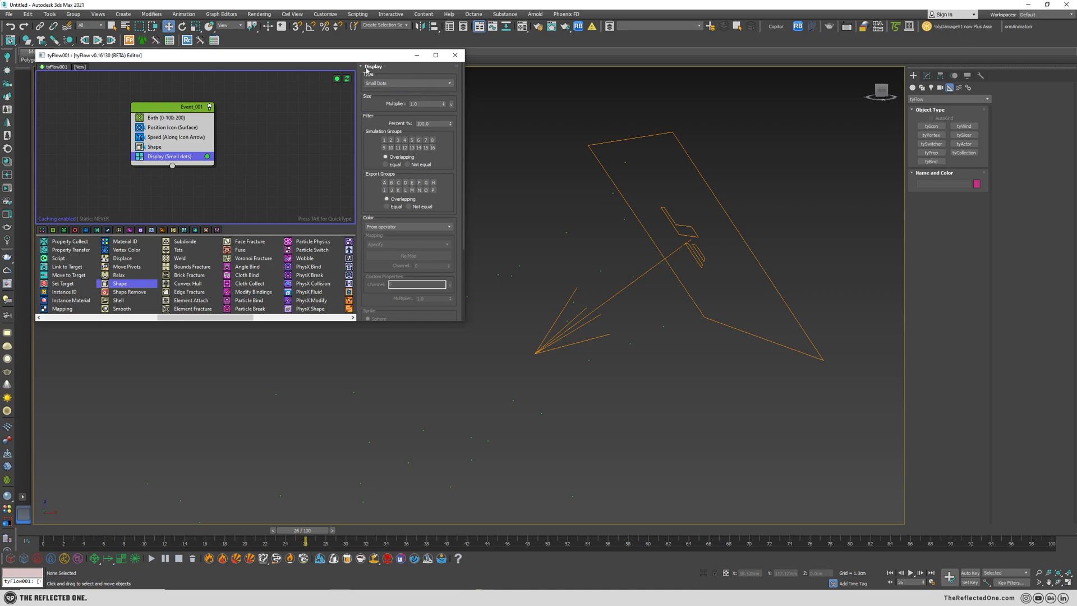
click(384, 84)
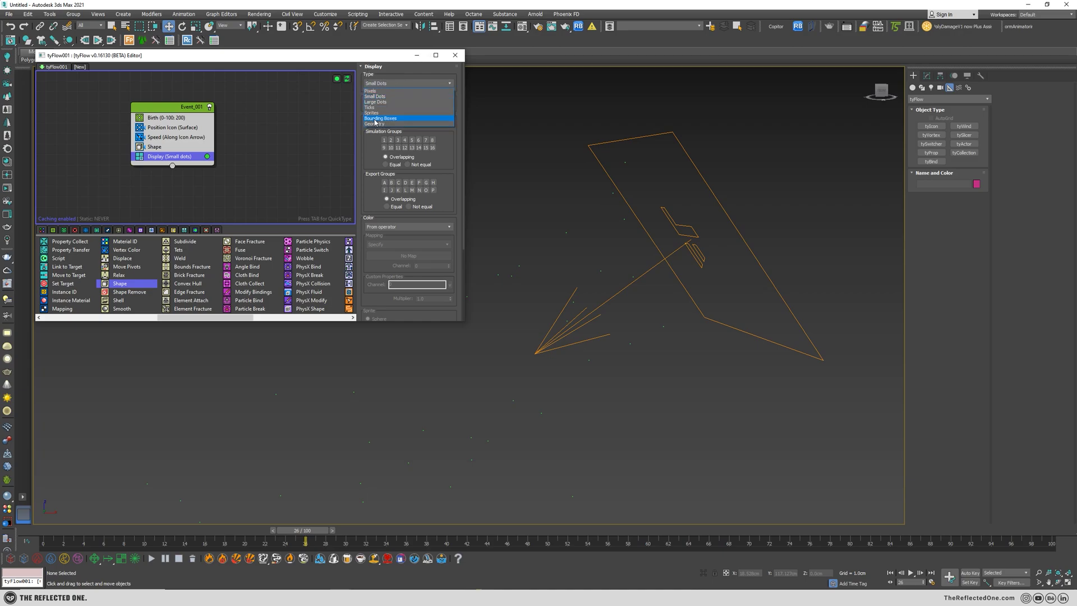
click(375, 124)
Change the Shape operator's mesh to the 3D Torus (MidRes) type
click(162, 148)
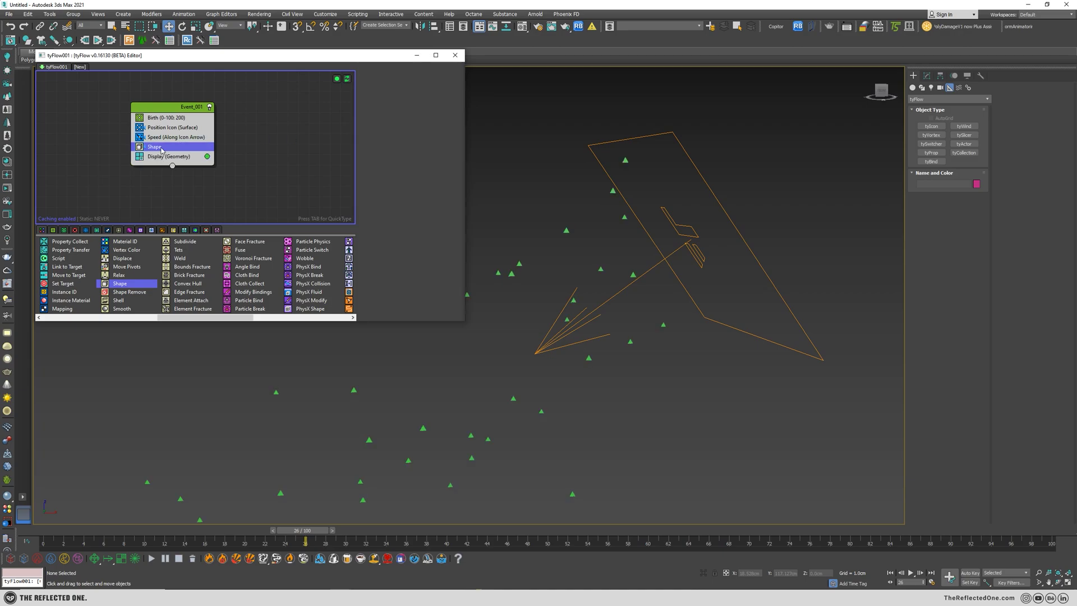
drag(374, 273, 375, 108)
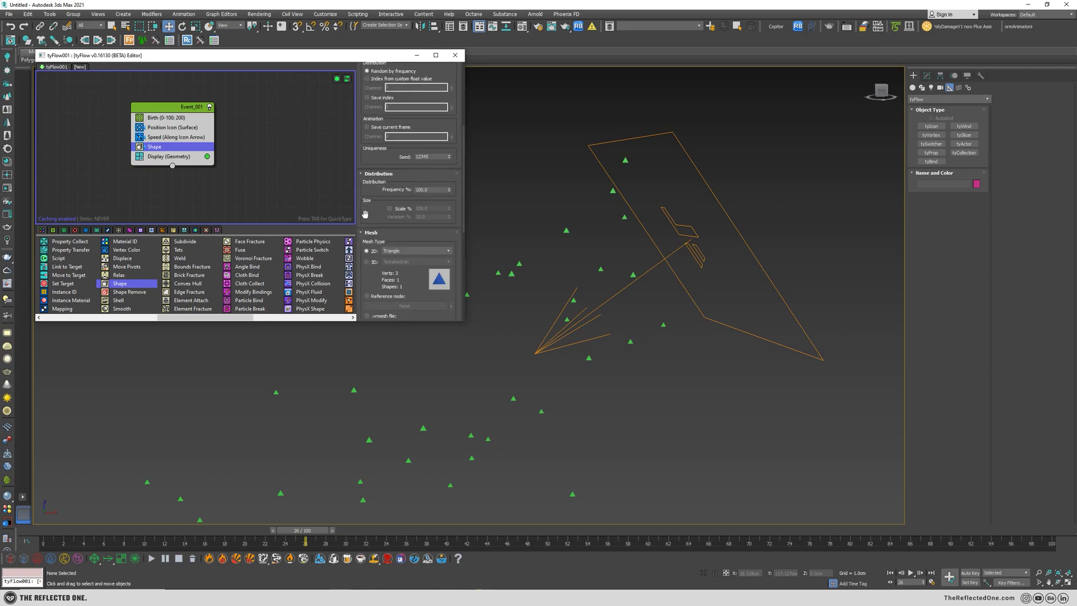
drag(377, 250, 382, 200)
scroll(383, 200, down, 3)
click(367, 156)
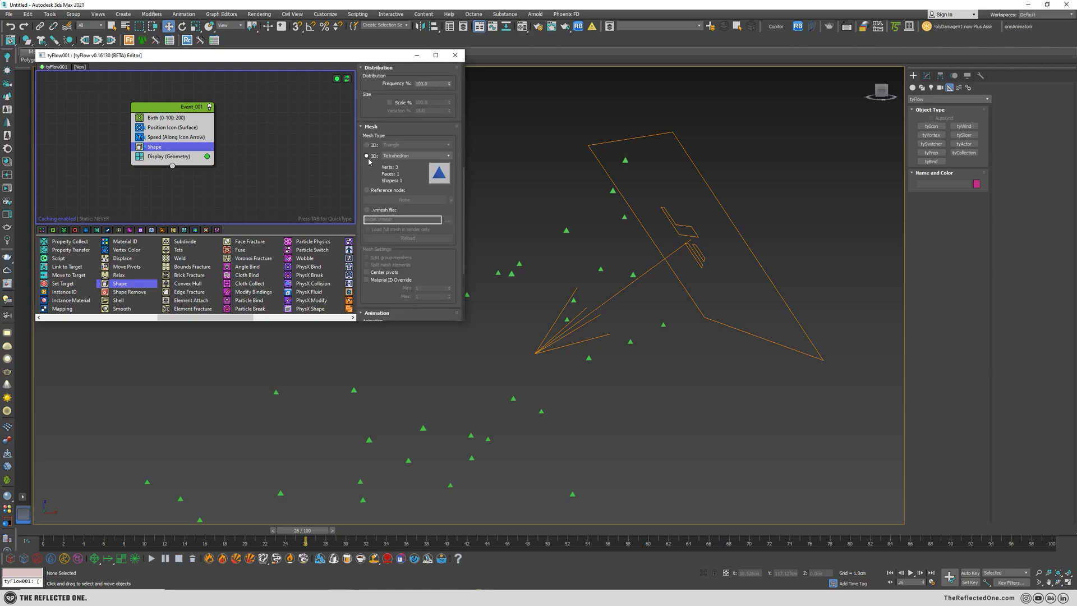
click(407, 157)
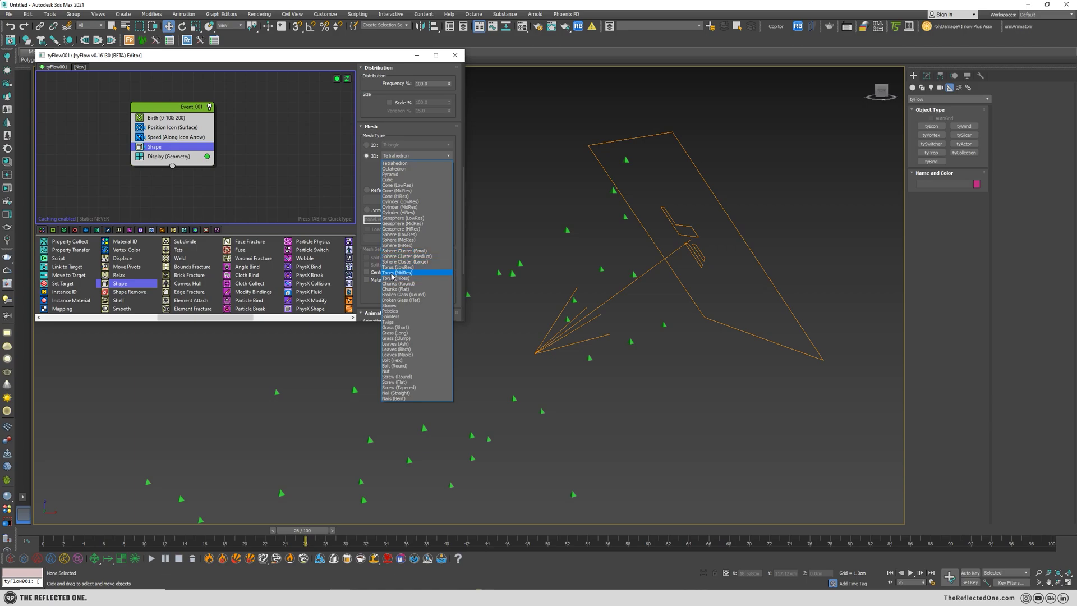
click(404, 274)
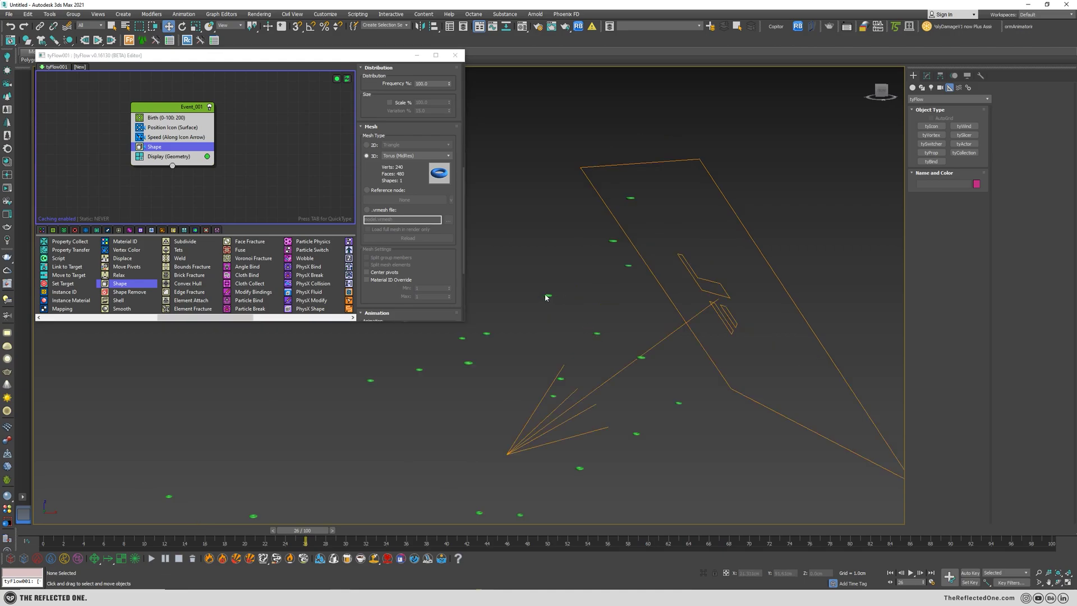
Enable size scaling in the Shape operator, raise the scale to about 772%, and play the animation
scroll(373, 126, up, 3)
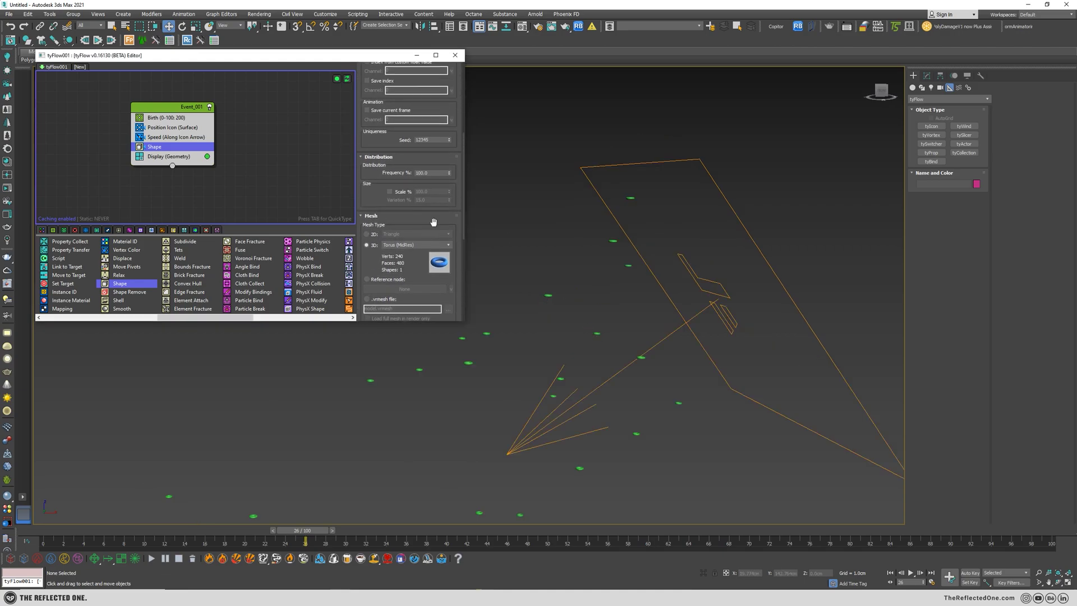
click(389, 192)
drag(450, 193, 648, 543)
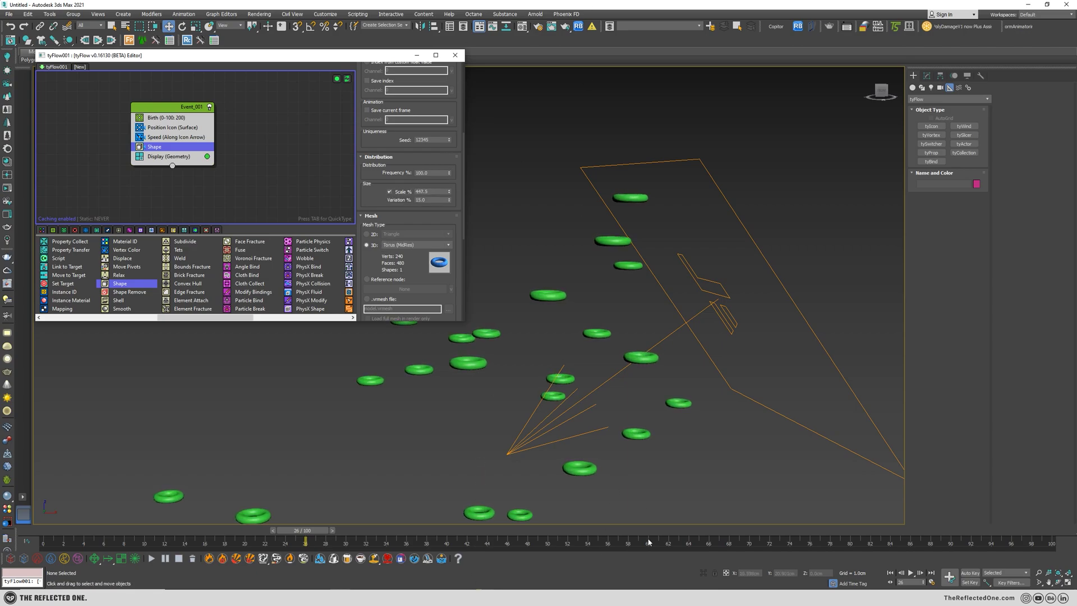
drag(449, 194, 600, 578)
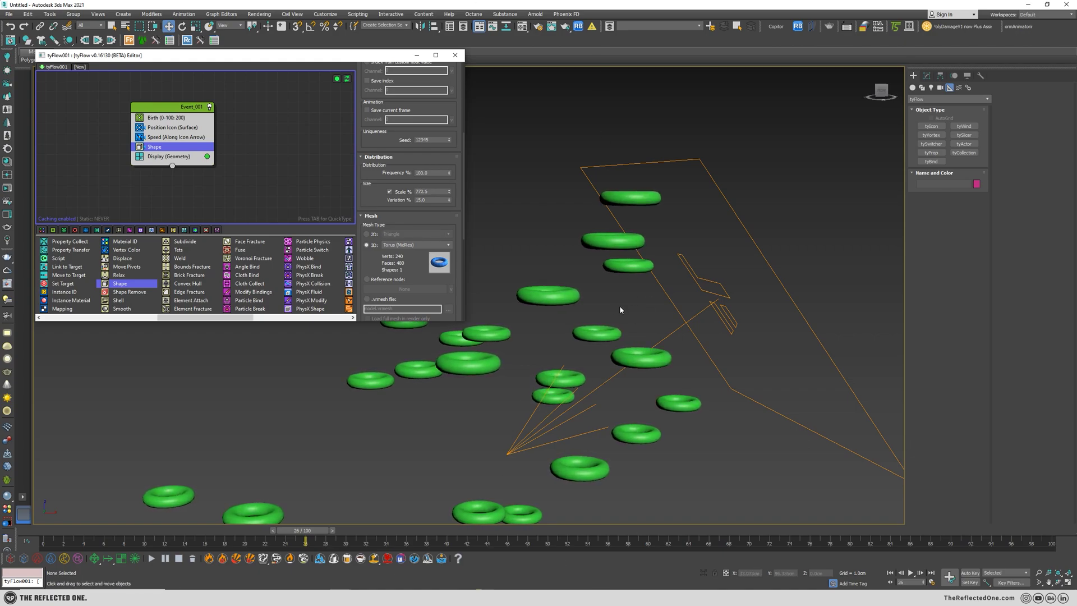
scroll(621, 310, down, 6)
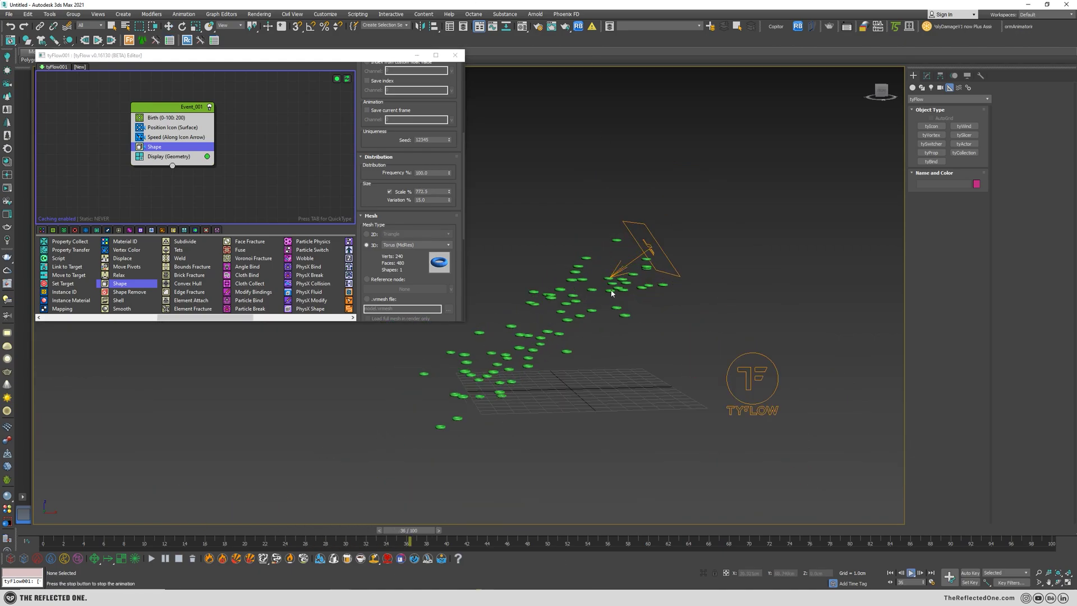
scroll(620, 284, up, 4)
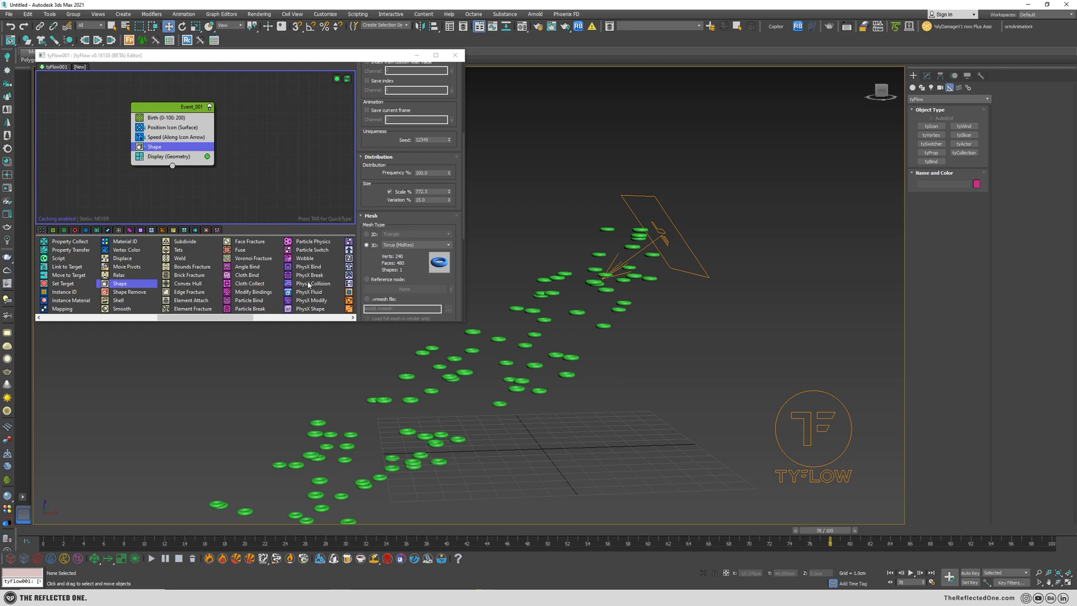
Add a PhysX Shape operator below the Shape operator, then play and scrub the animation to check the simulation
drag(309, 308, 318, 250)
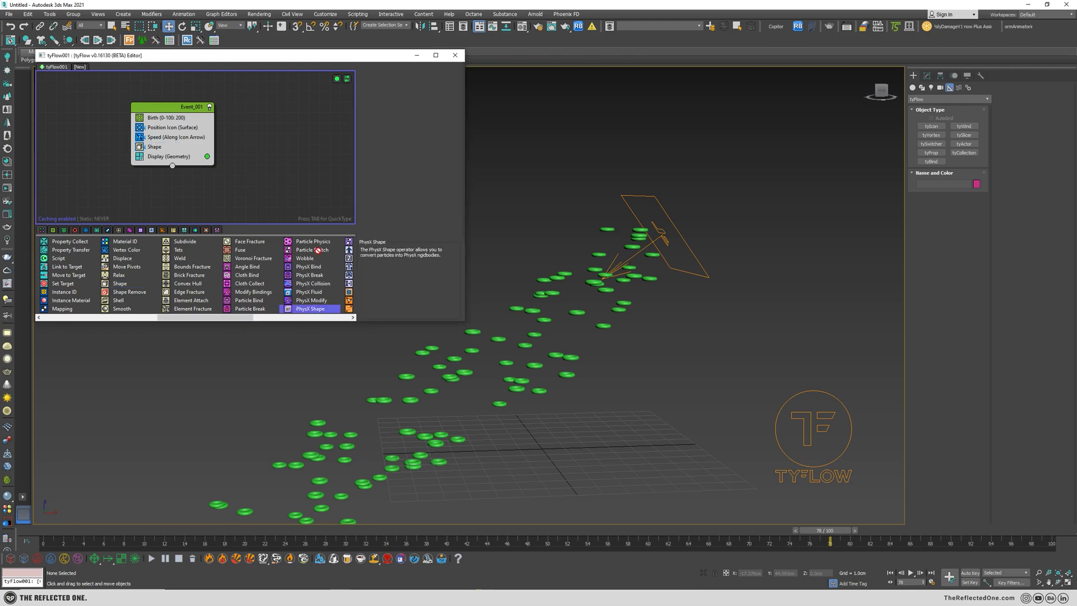
drag(155, 158, 155, 157)
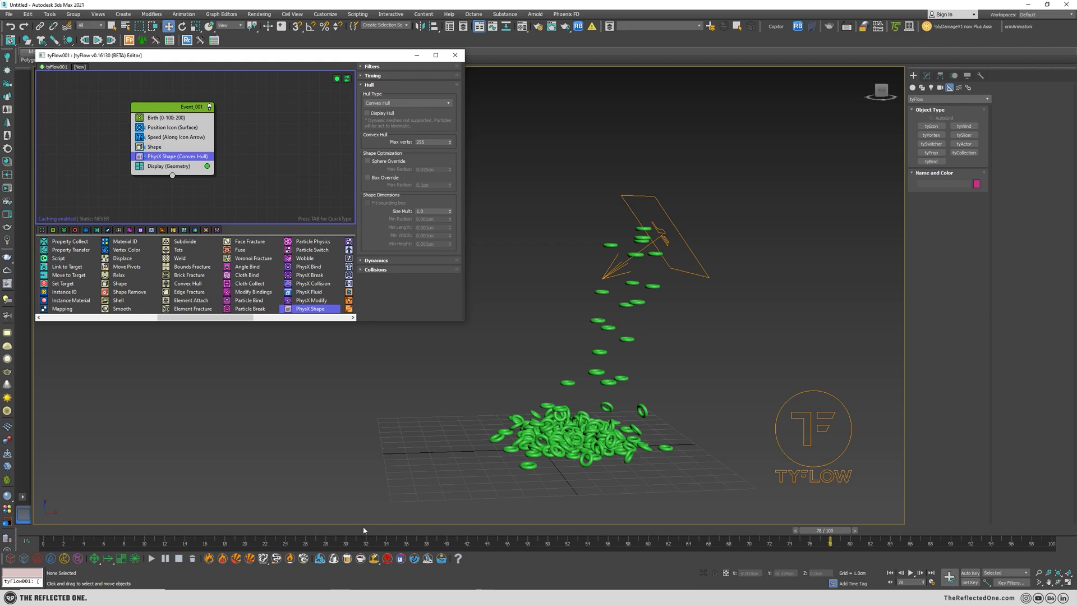
drag(364, 530, 79, 532)
key(slash)
middle_drag(656, 419, 612, 443)
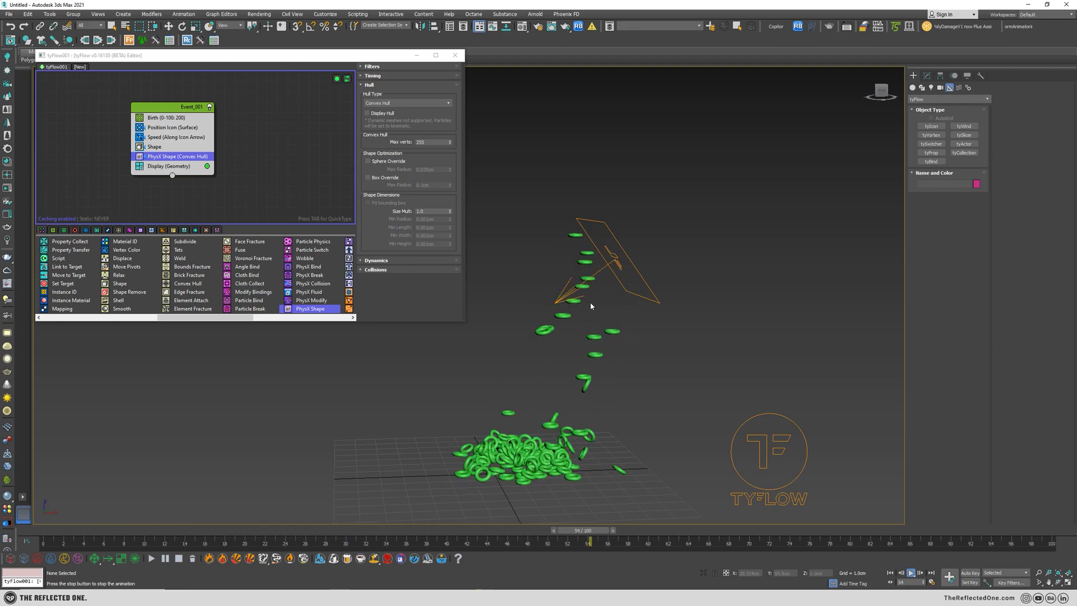
key(slash)
drag(652, 532, 335, 531)
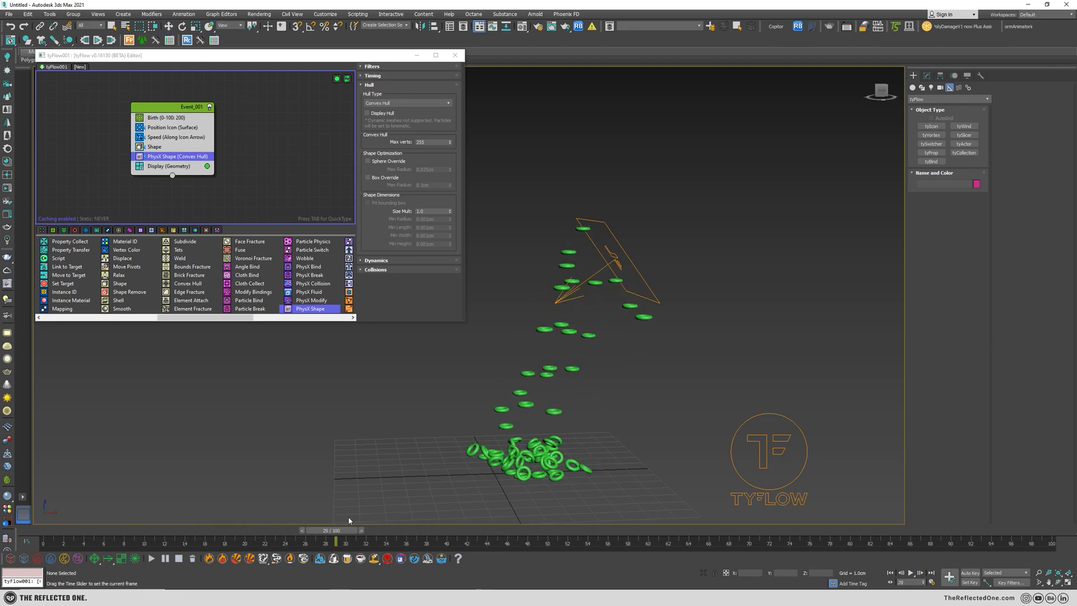
Add a Rotation operator between the Speed and Shape operators and scrub the timeline to check the torus orientations
scroll(645, 359, up, 3)
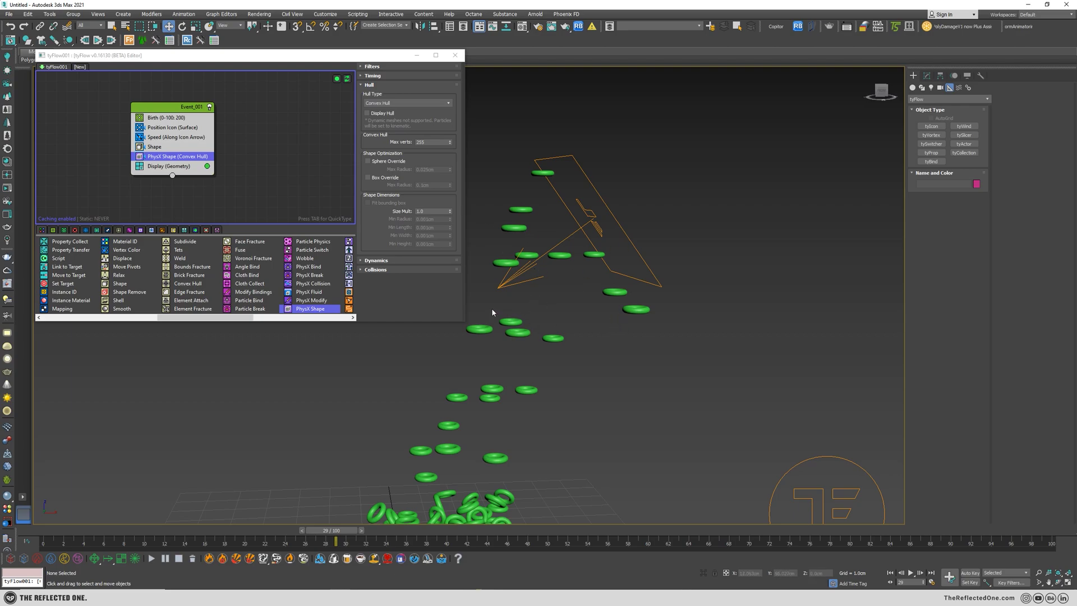
scroll(165, 276, left, 10)
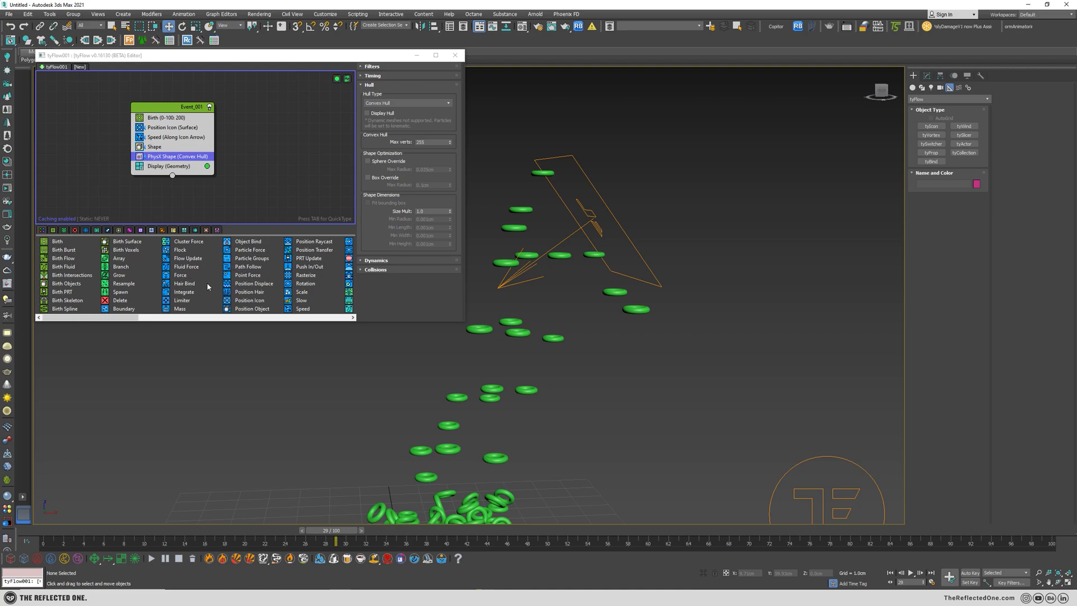
click(294, 283)
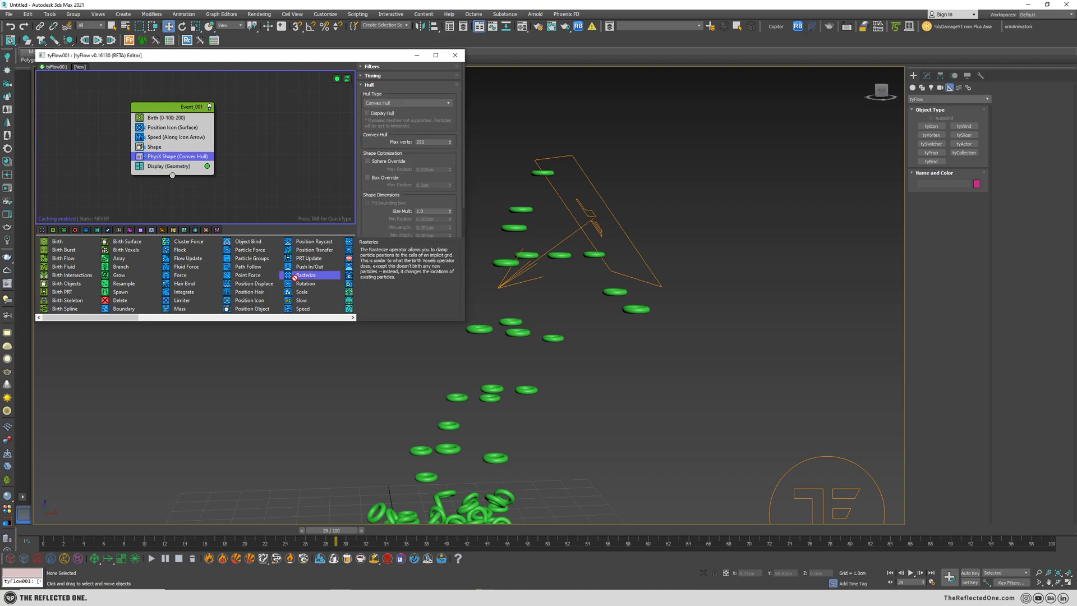
drag(288, 284, 166, 145)
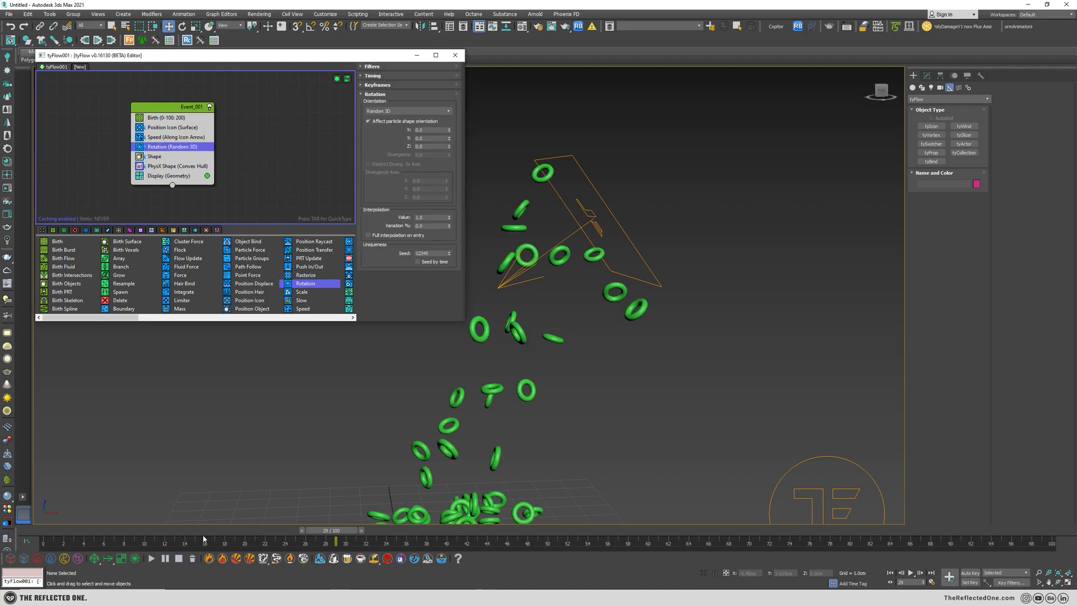
drag(222, 534, 355, 526)
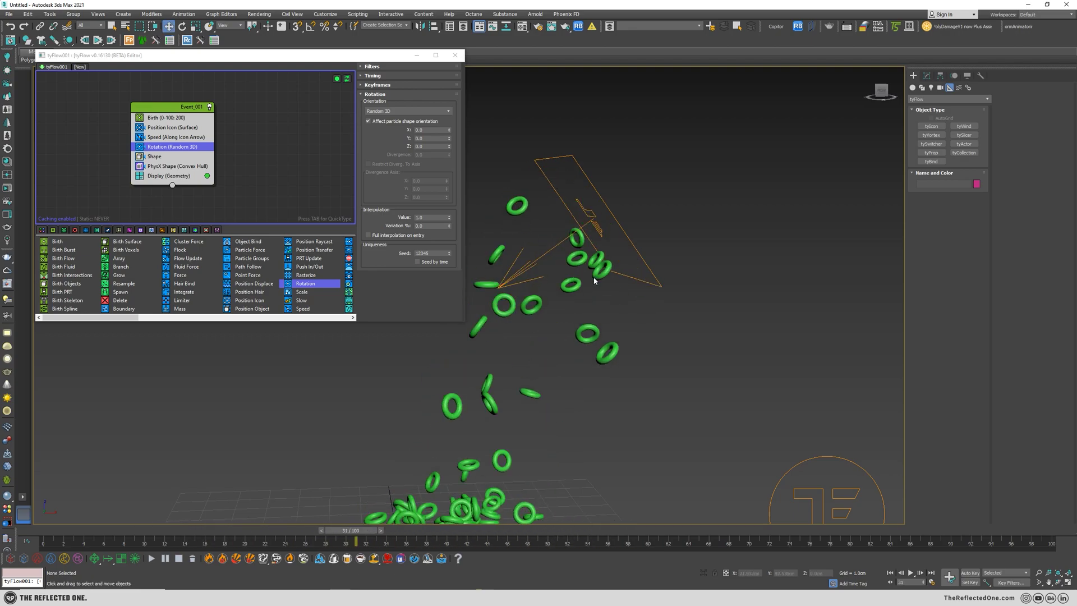
middle_drag(581, 304, 565, 285)
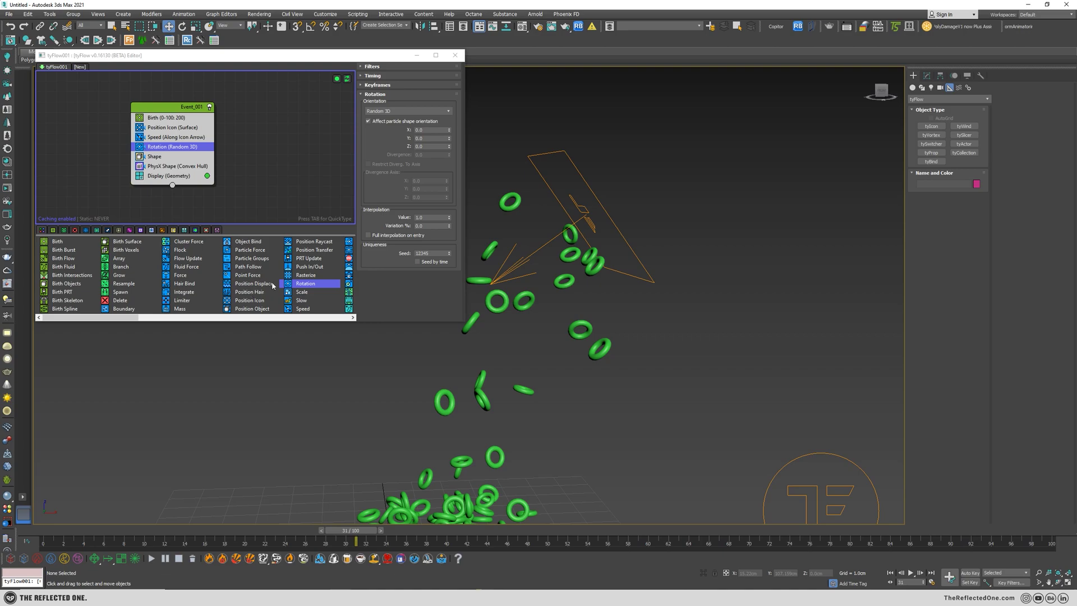
Add a Spin operator below the Rotation operator and scrub the timeline to check the particle rotation
scroll(272, 286, right, 2)
drag(178, 242, 167, 155)
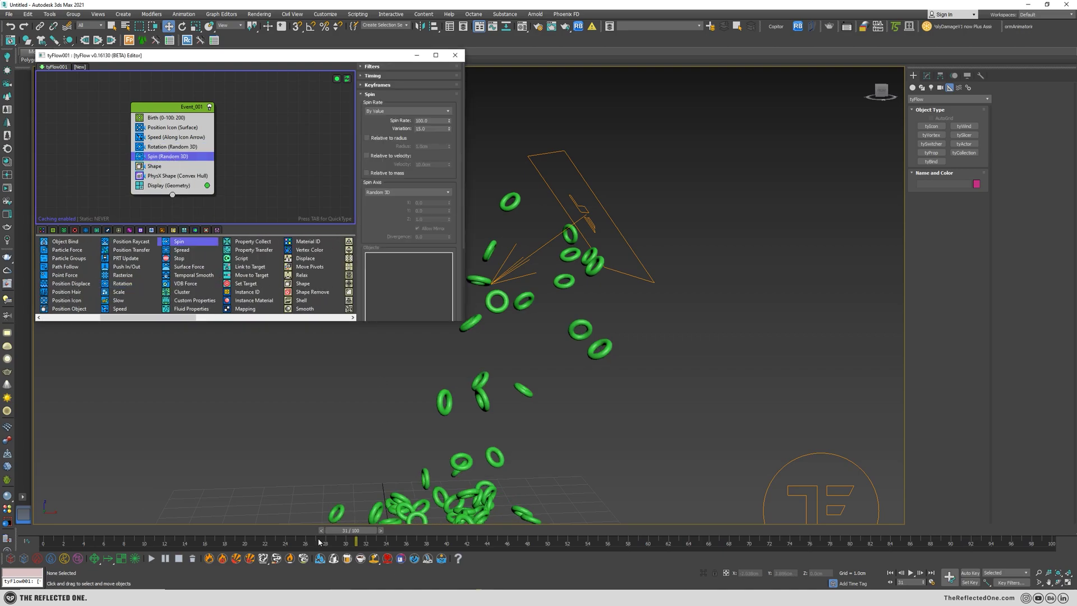
drag(337, 531, 264, 525)
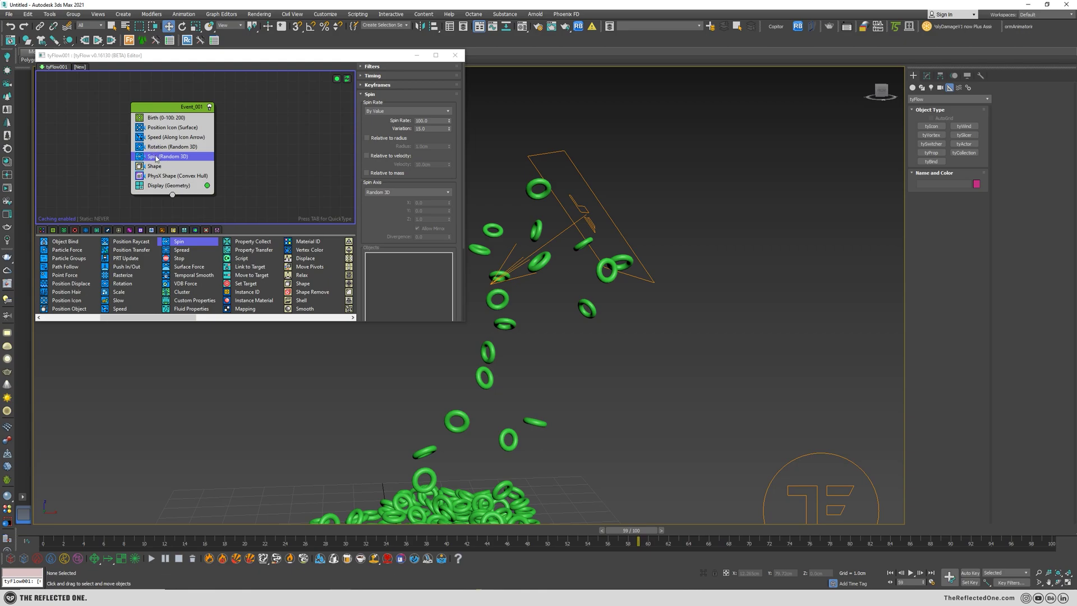
Disable the PhysX Shape, Spin and Speed operators and scrub the timeline to inspect the particles on the icon
click(140, 176)
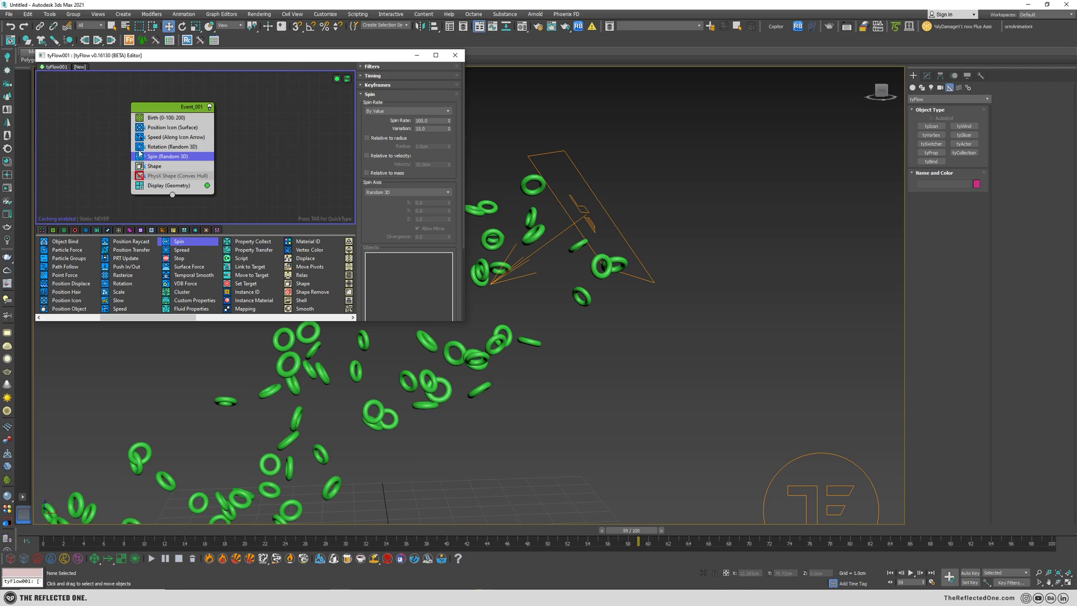
click(140, 155)
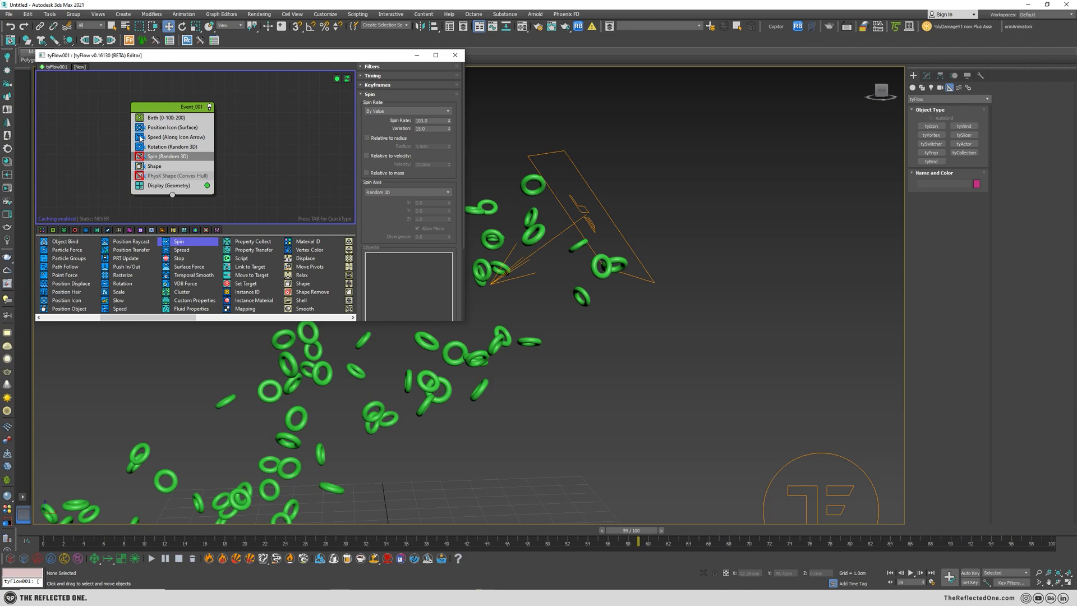
click(140, 137)
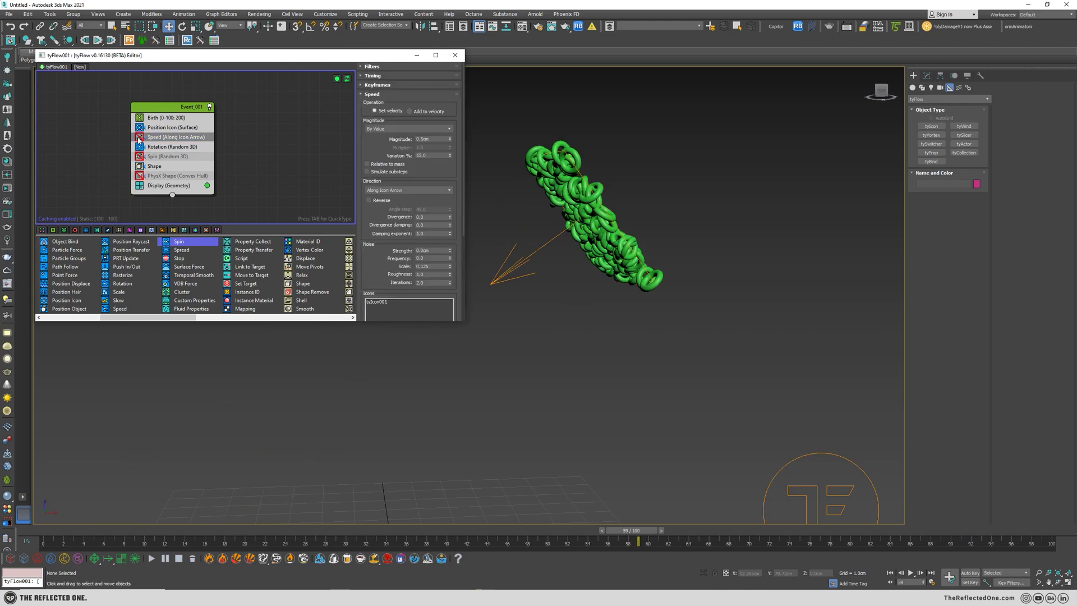
drag(621, 530, 109, 511)
scroll(549, 363, up, 5)
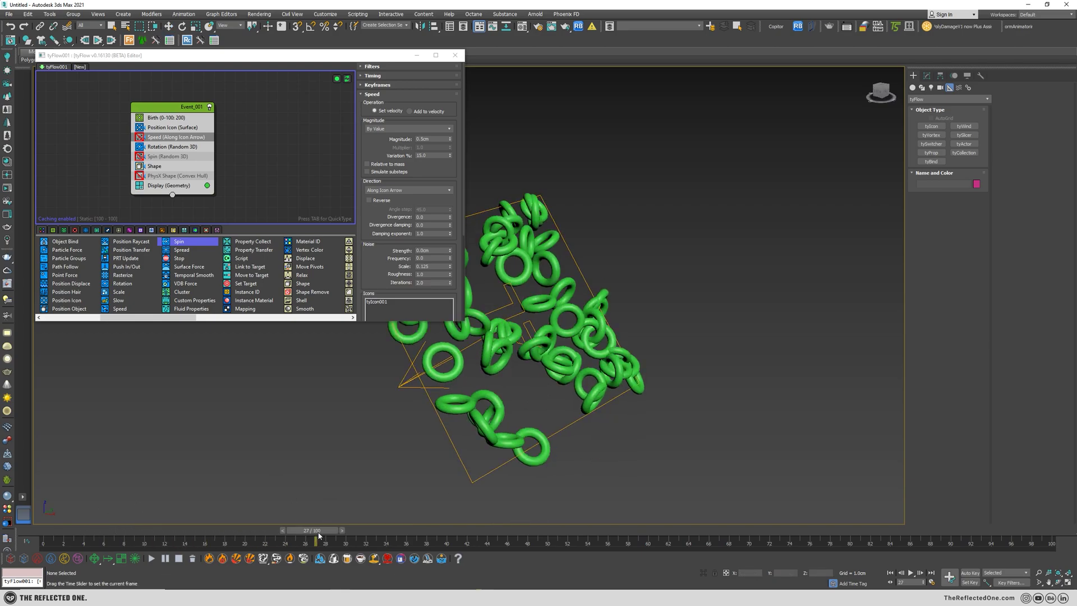
Disable the Rotation operator in the event to compare the torus orientations
key(w)
click(171, 148)
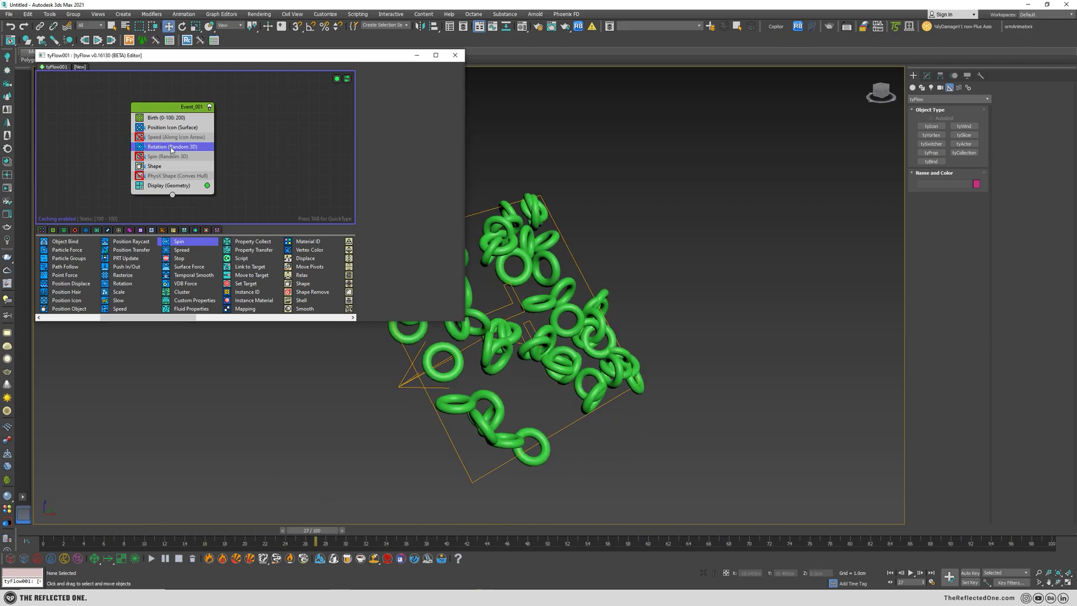
click(140, 147)
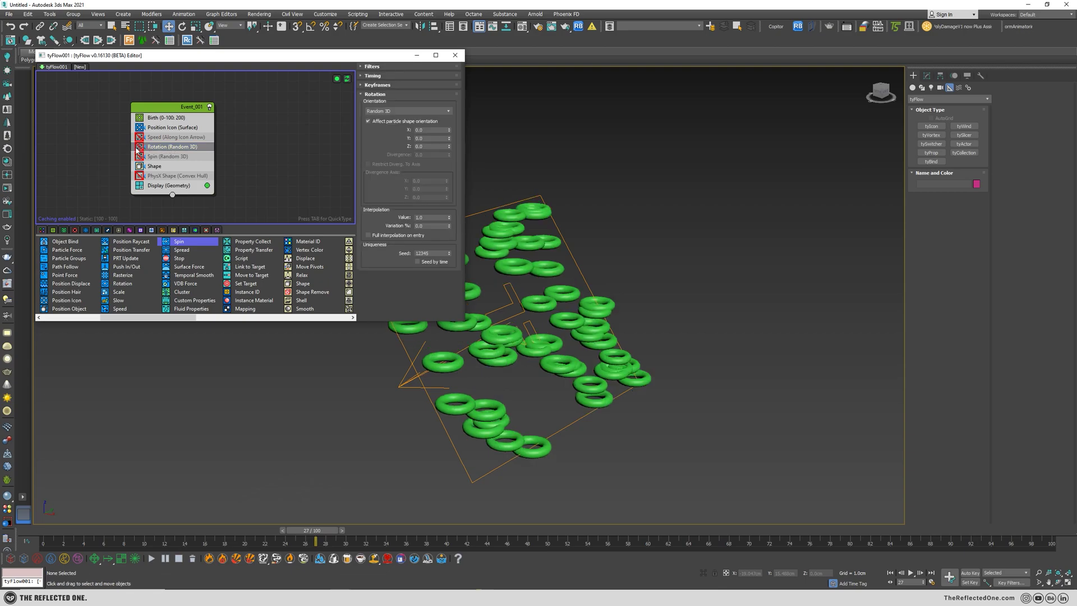
Enable the Spin operator again and scrub the timeline to check how the tori rotate on the icon
click(139, 157)
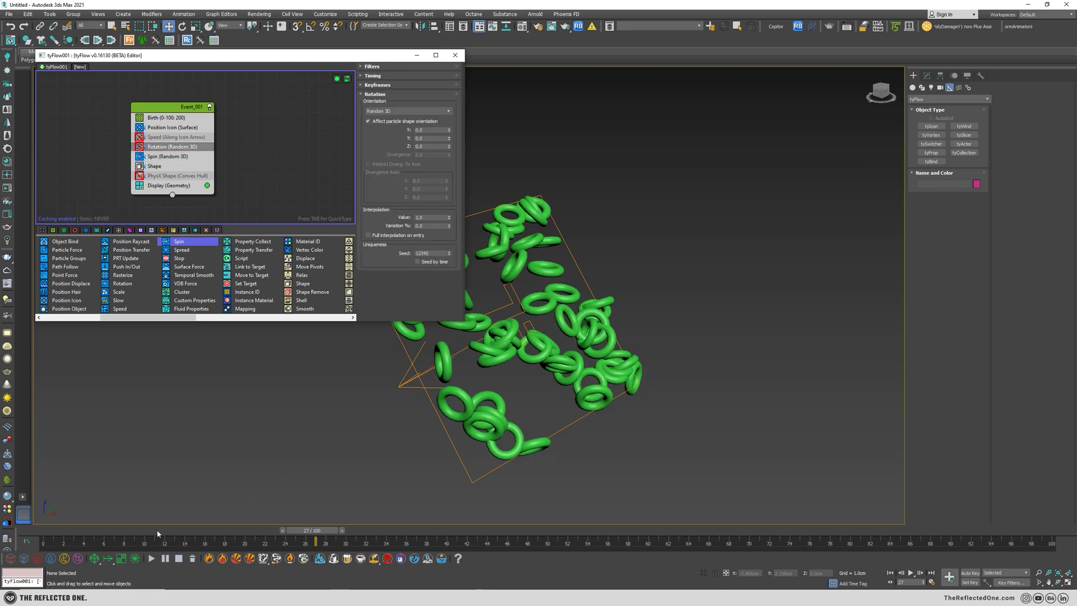
drag(332, 537, 78, 540)
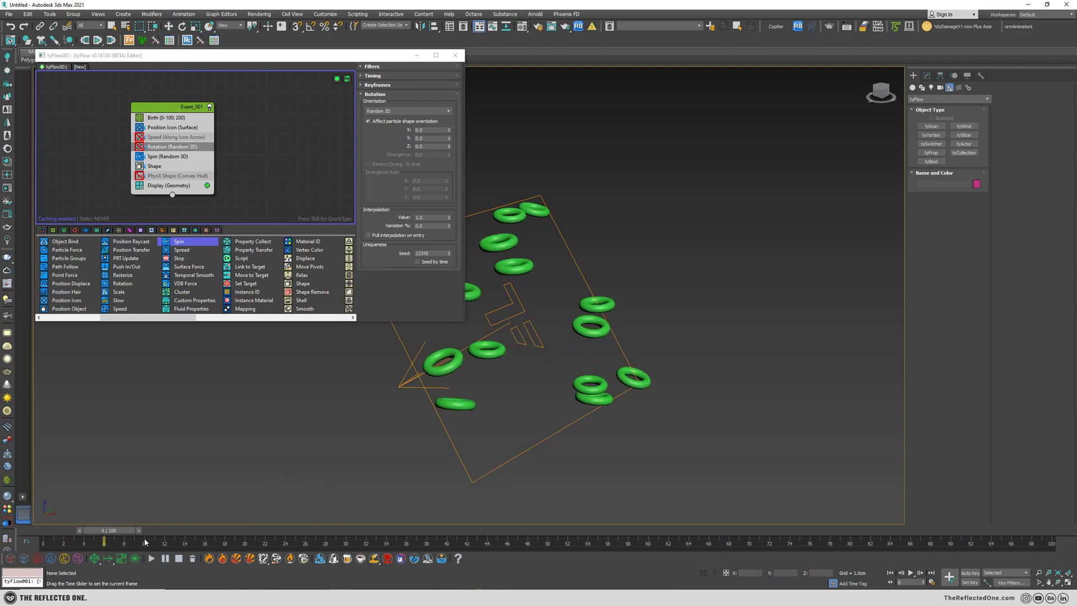
drag(145, 542, 236, 558)
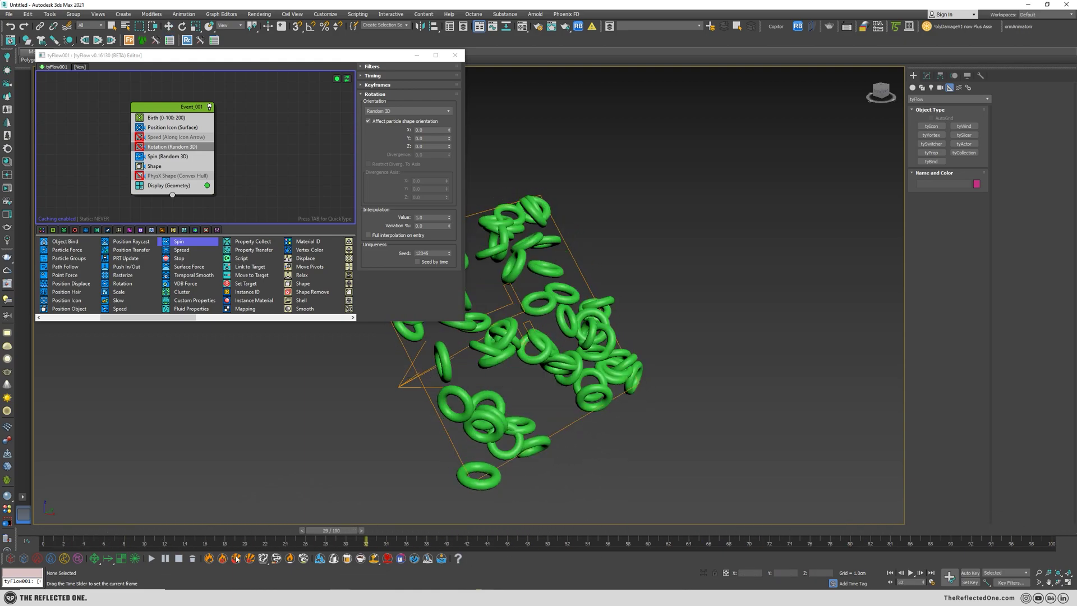
drag(333, 530, 181, 533)
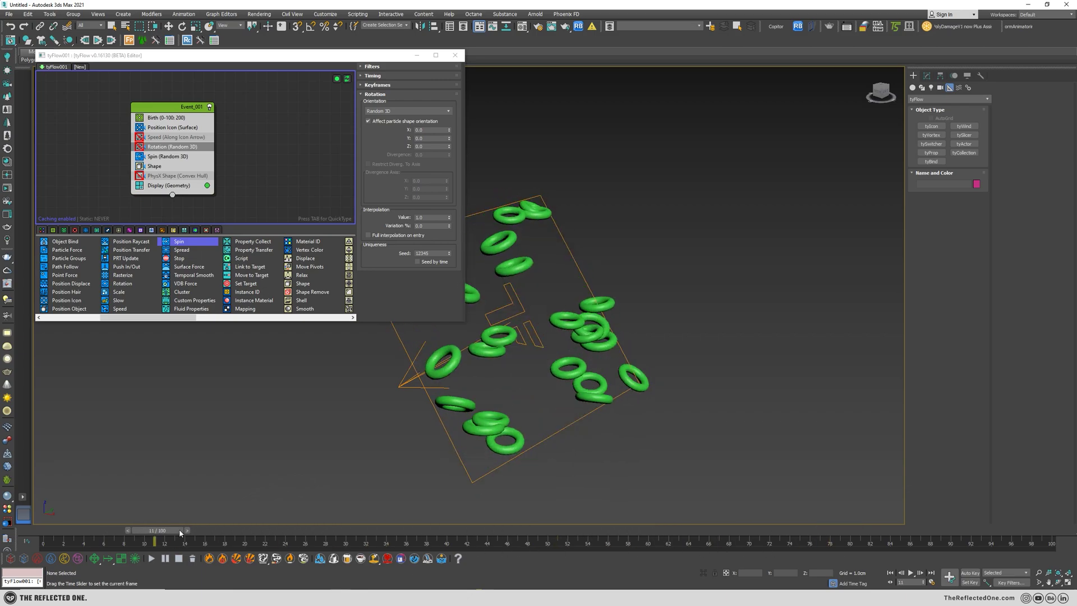
Enable the Speed operator again and scrub the timeline to check the spinning tori in flight
key(w)
click(139, 149)
click(140, 148)
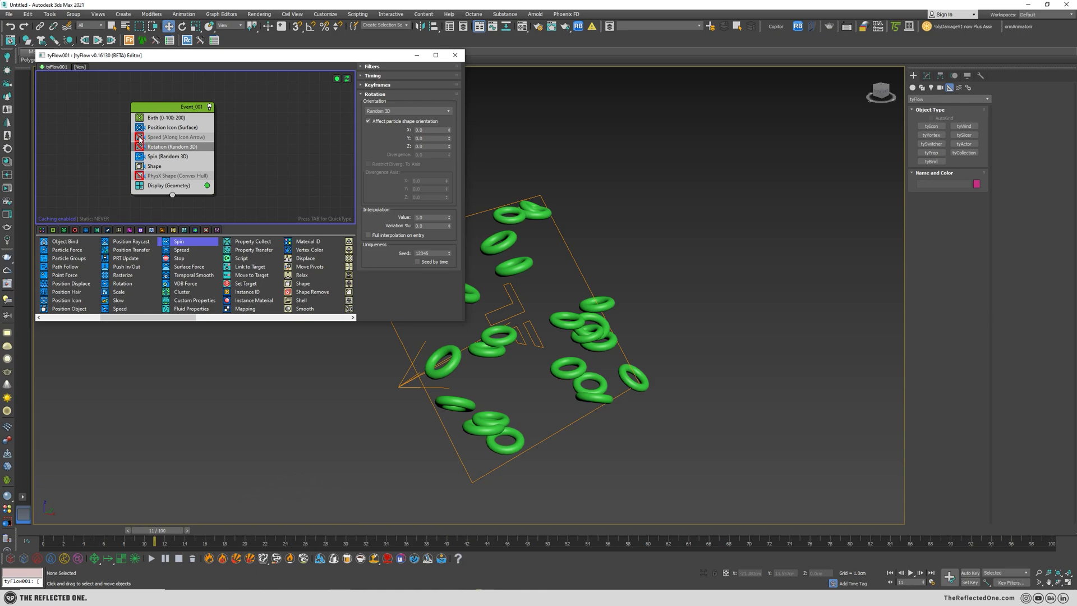
click(140, 138)
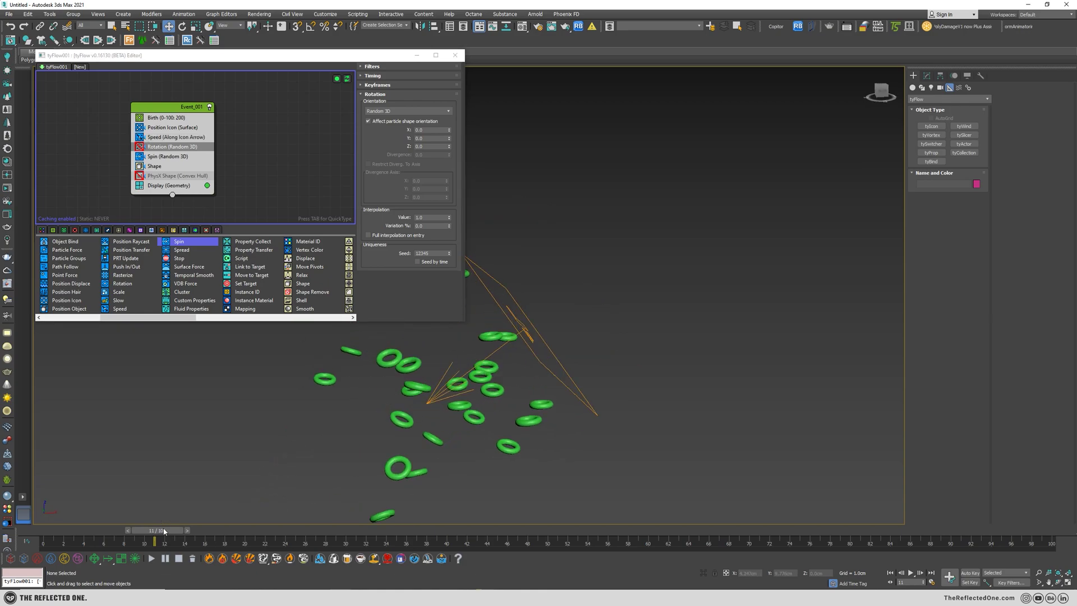
drag(164, 531, 213, 533)
scroll(336, 365, down, 4)
Set the Speed operator's magnitude to 0.1 cm and play the animation to inspect the slow-moving tori up close
click(167, 138)
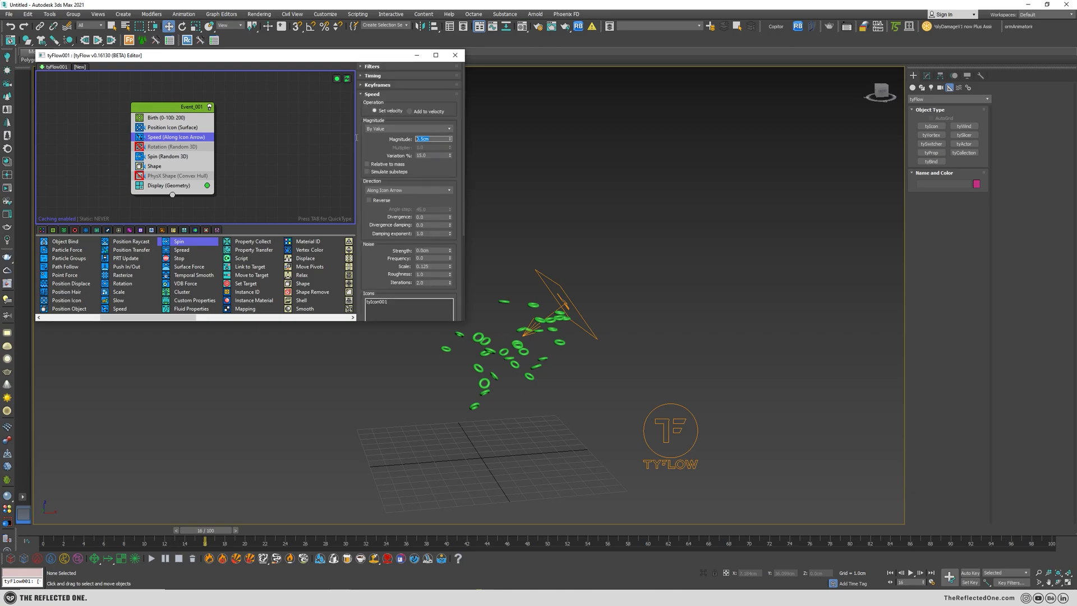
key(Return)
middle_drag(586, 314, 568, 322)
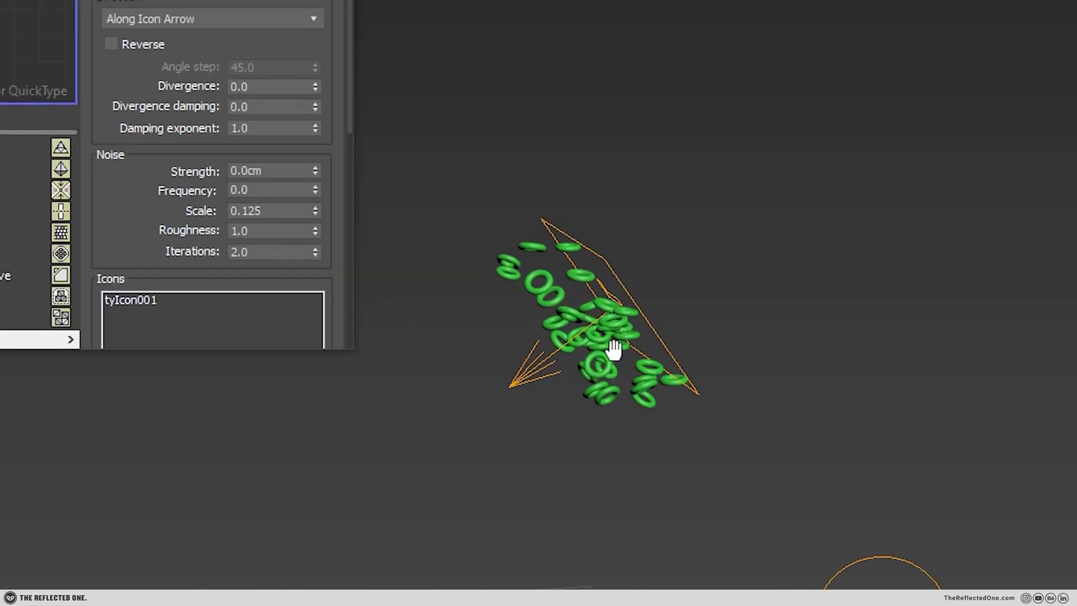
middle_drag(614, 349, 606, 331)
scroll(606, 331, up, 3)
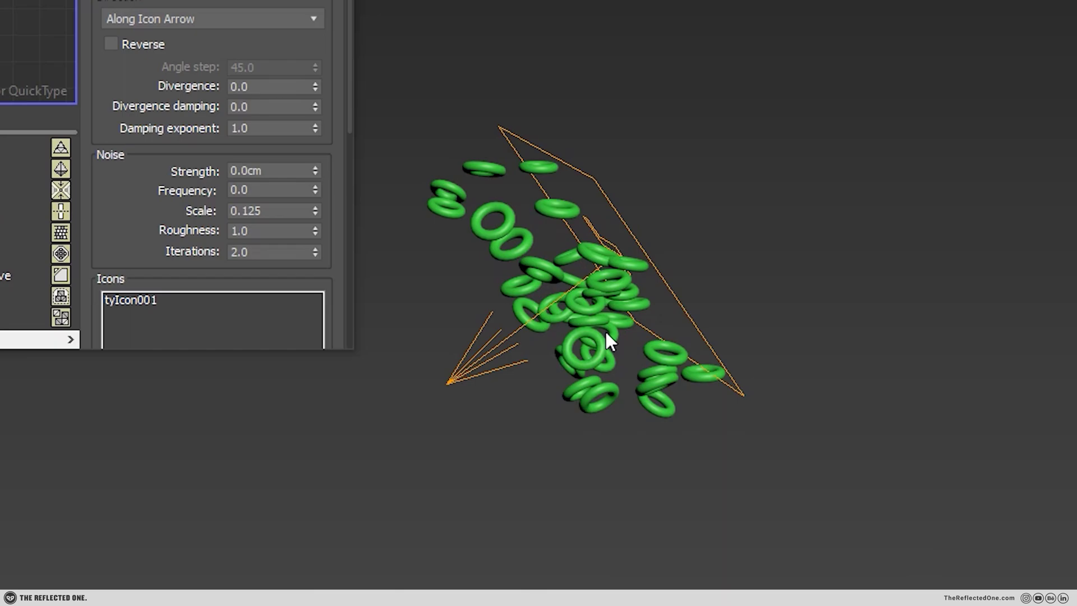
key(/)
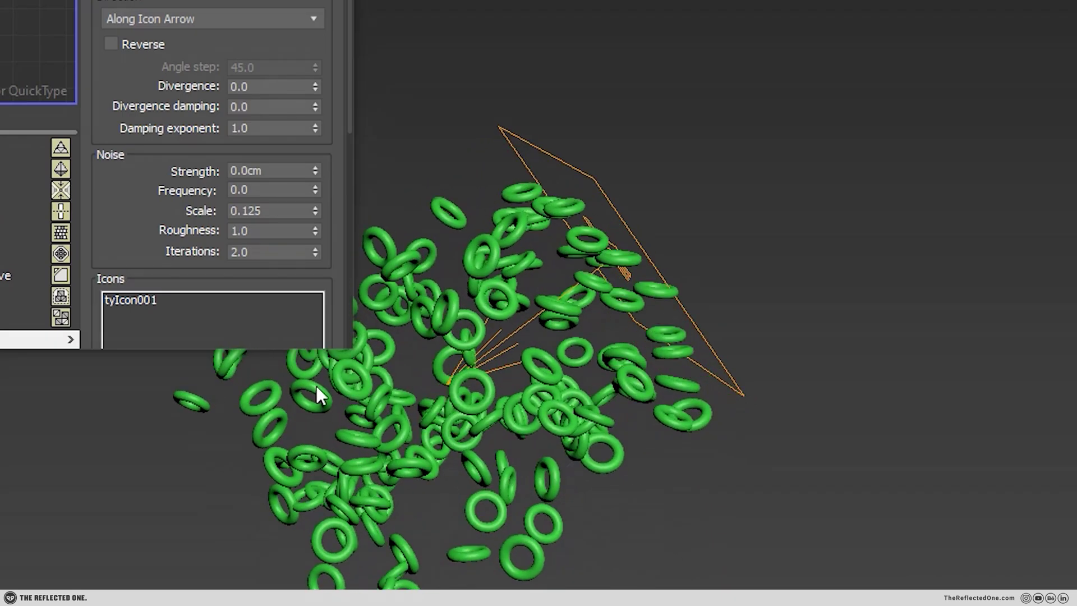
key(w)
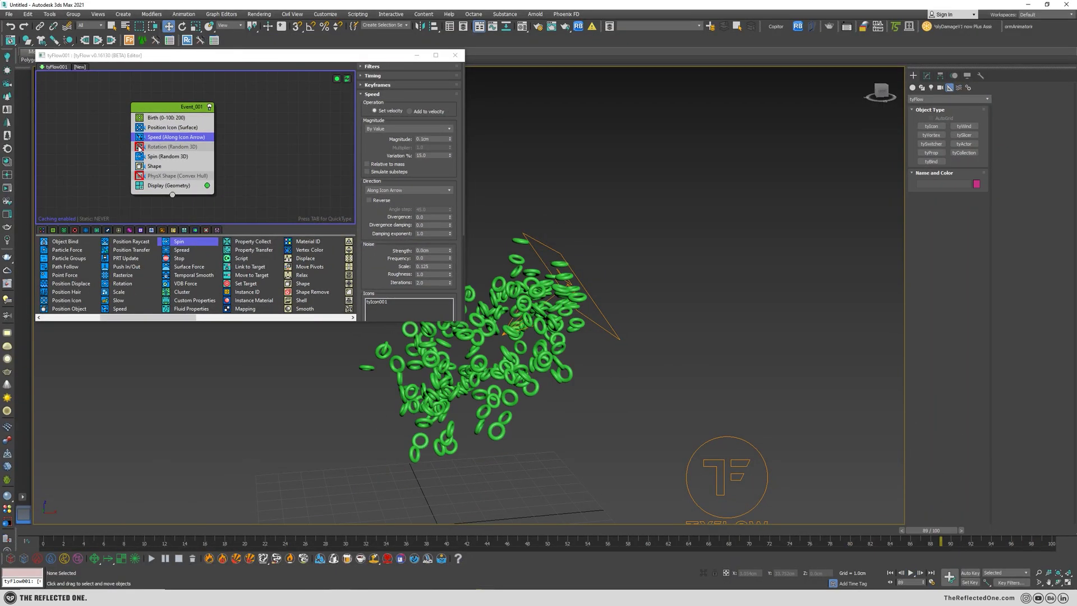
Enable the Rotation operator again and set the Speed operator's magnitude to 0.5 cm
click(139, 147)
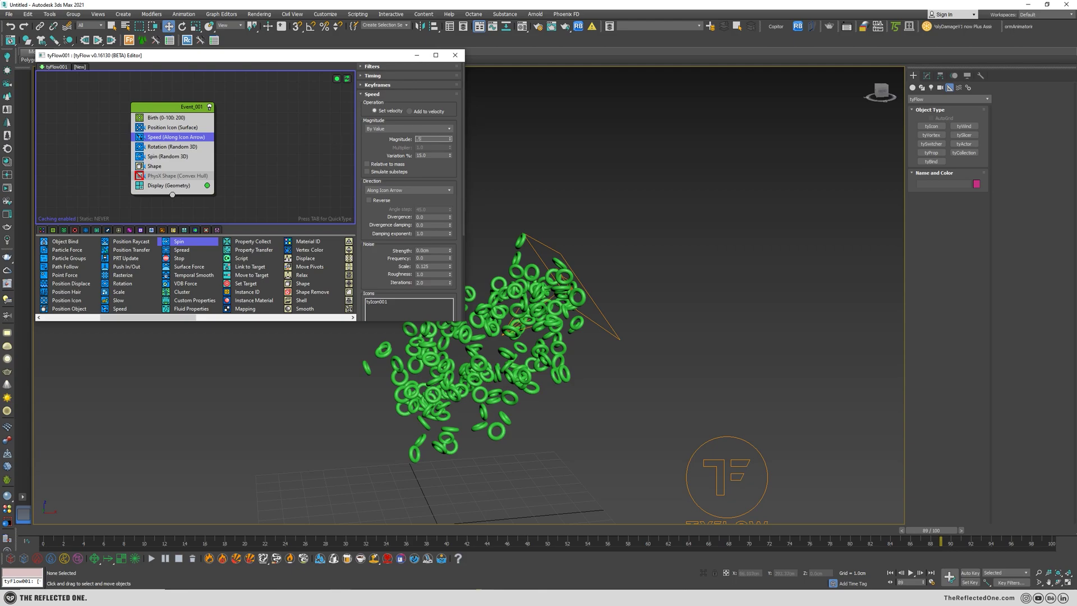
text(.5)
key(Return)
middle_drag(547, 393, 568, 375)
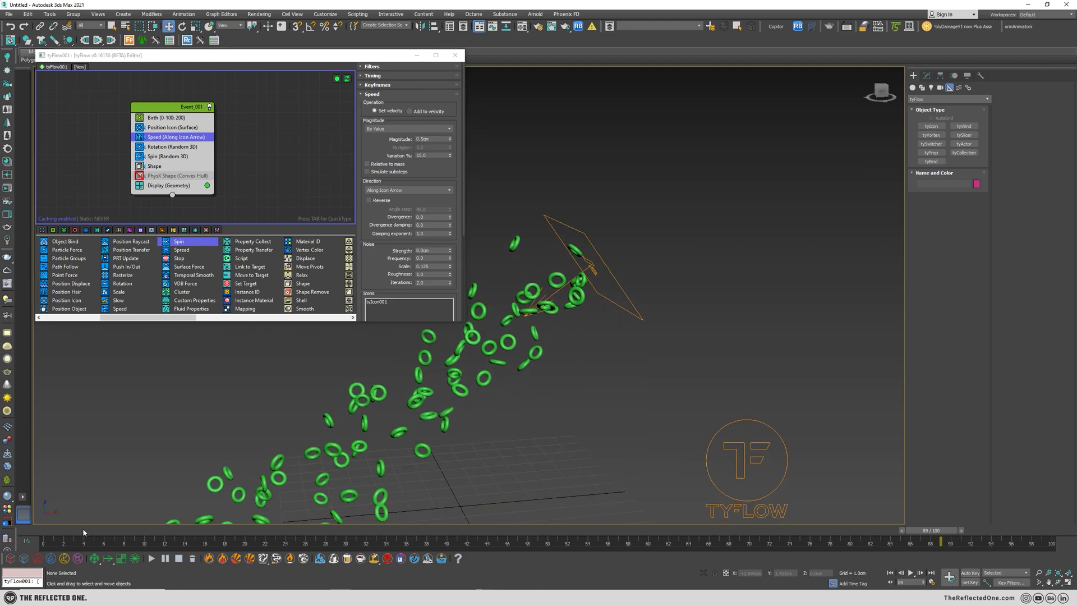
Enable the PhysX Shape operator again and play the simulation from the start to check the tori piling up
click(140, 175)
click(229, 530)
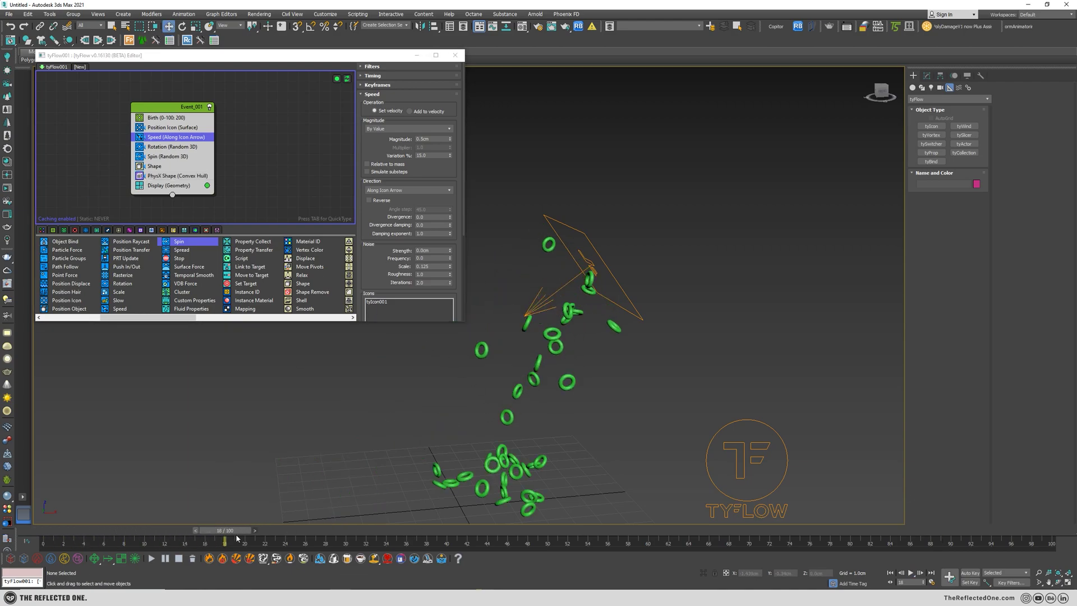
drag(244, 532, 45, 533)
key(slash)
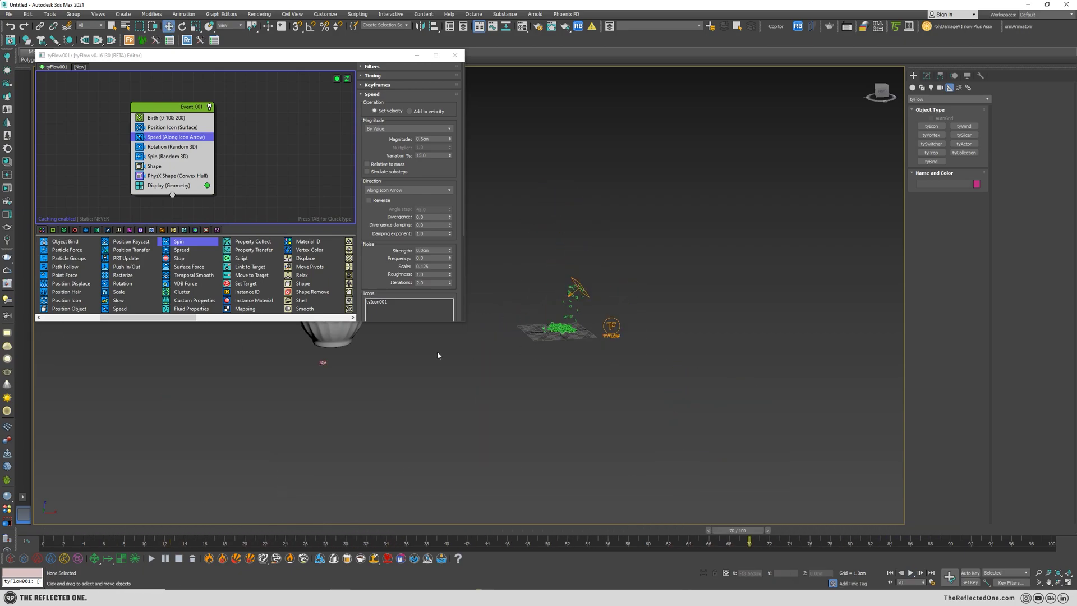
Select the ceramic bowl and move it closer to the particle system
click(376, 404)
drag(376, 404, 554, 399)
scroll(554, 399, up, 6)
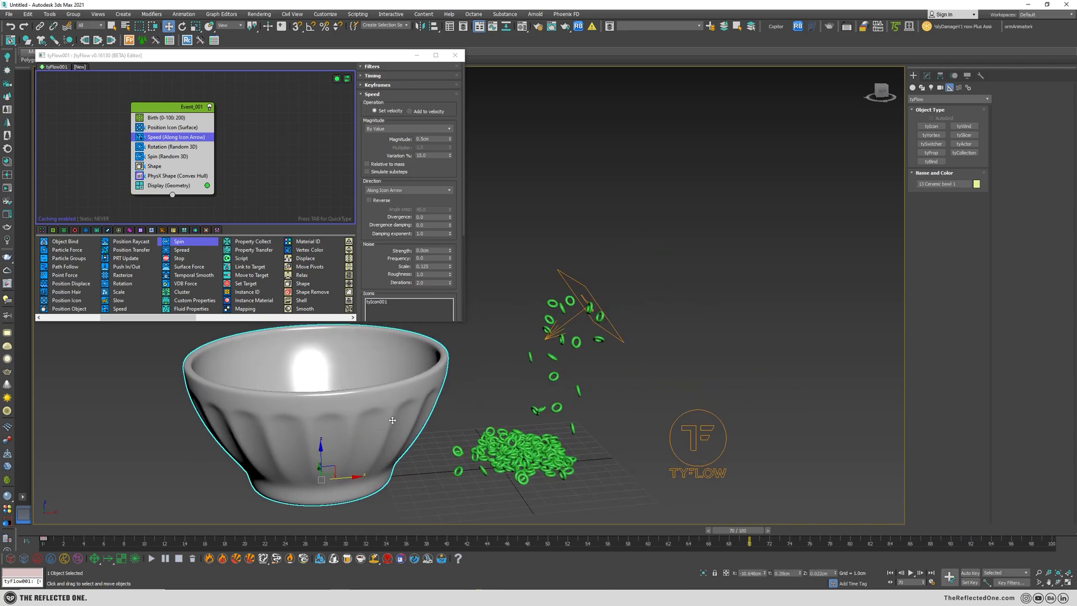
Go back to frame 12 and raise the tyIcon to make room for the bowl below it
click(584, 285)
drag(738, 530, 166, 532)
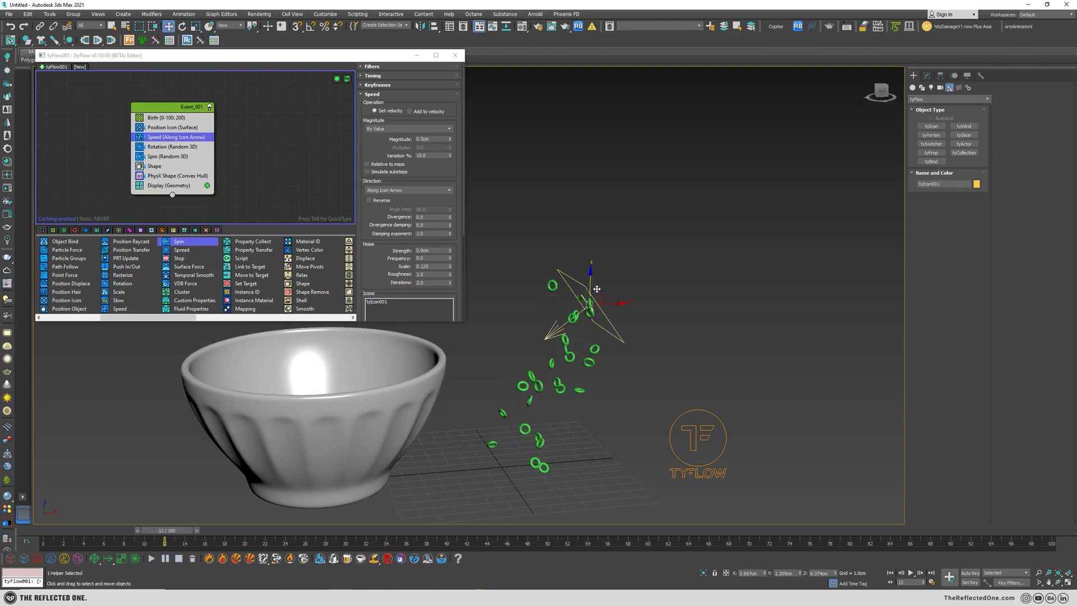
drag(596, 289, 606, 198)
Move the ceramic bowl beneath the emitter and reset its X, Y and Z position to 0
click(336, 479)
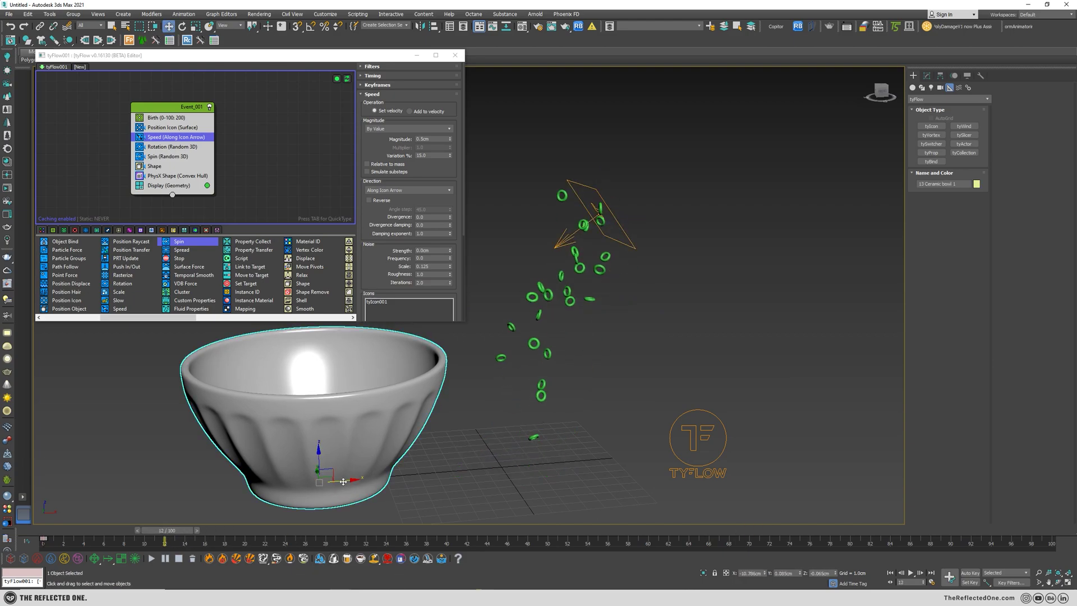
drag(343, 481, 533, 464)
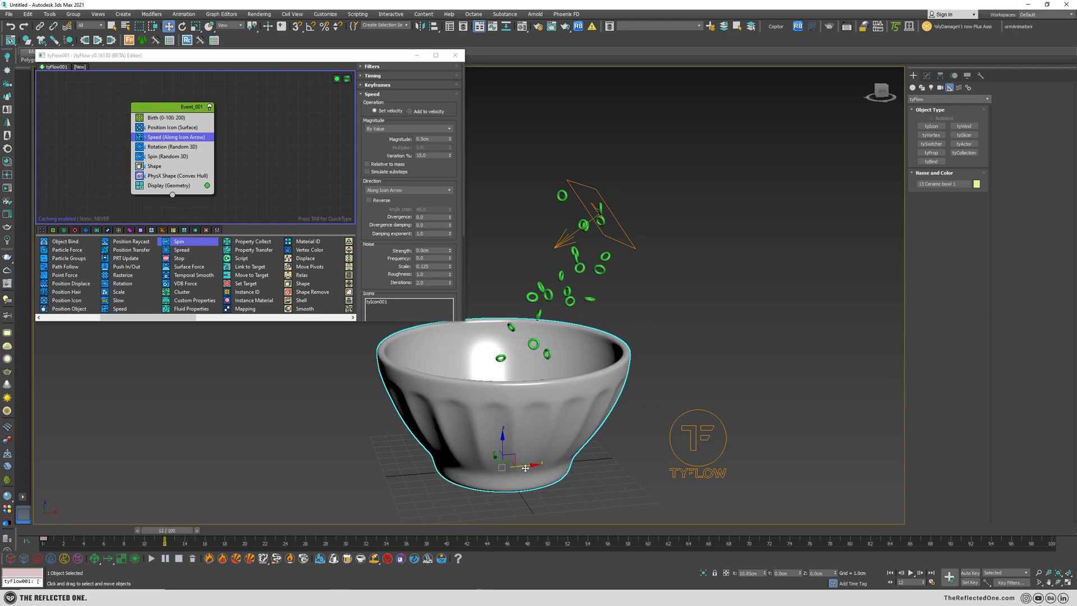
right_click(836, 574)
right_click(800, 574)
right_click(766, 572)
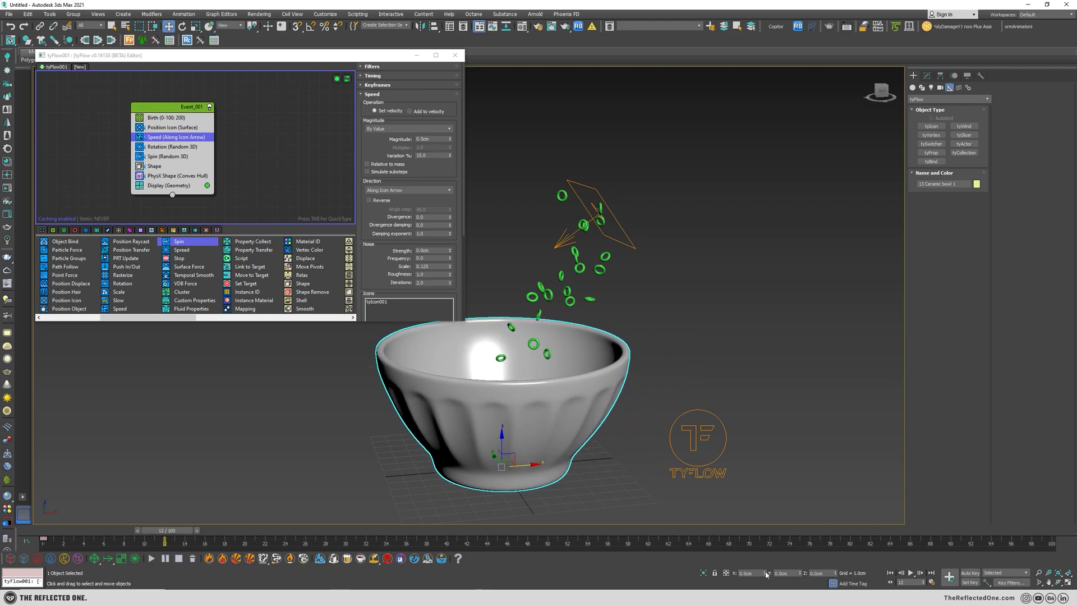
Return to frame 0, check the bowl's motion parameters and zero its X, Y and Z position there
drag(155, 527, 39, 527)
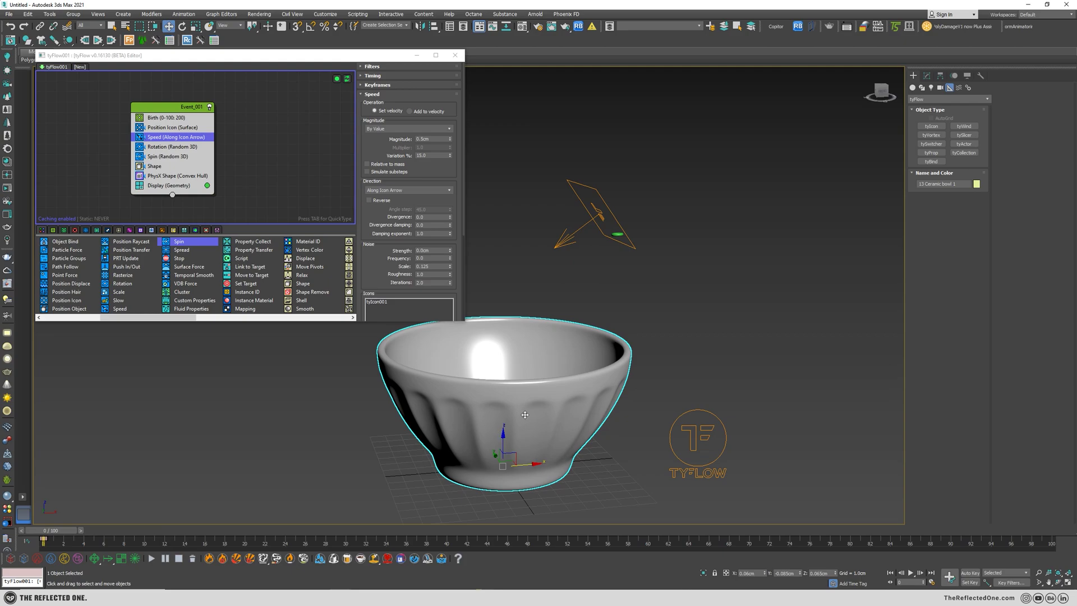
click(942, 77)
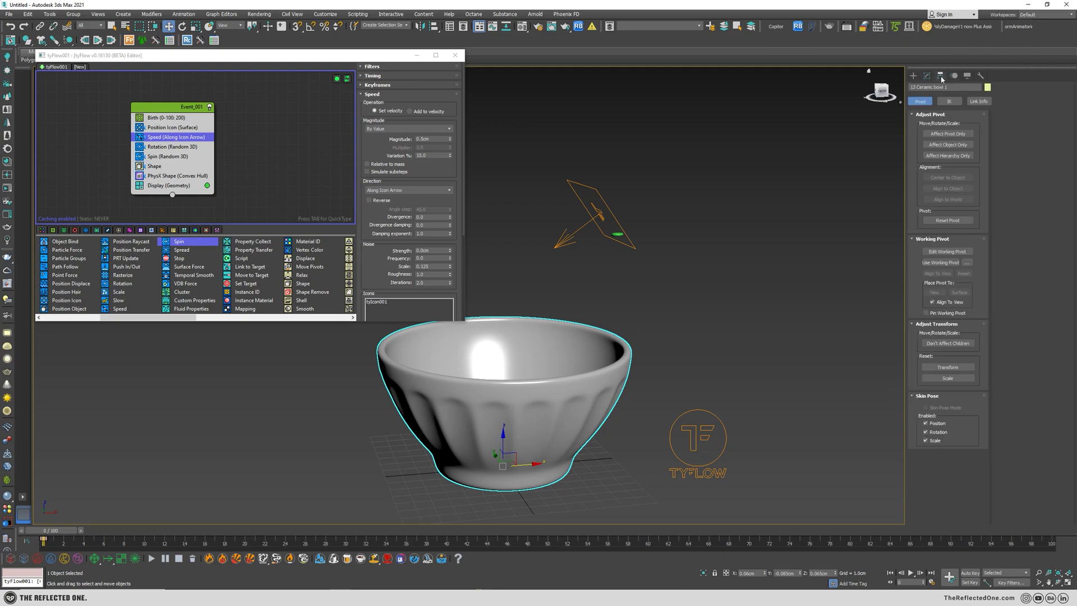
click(953, 75)
mouse_move(43, 530)
mouse_down()
mouse_move(867, 531)
mouse_move(40, 532)
mouse_up()
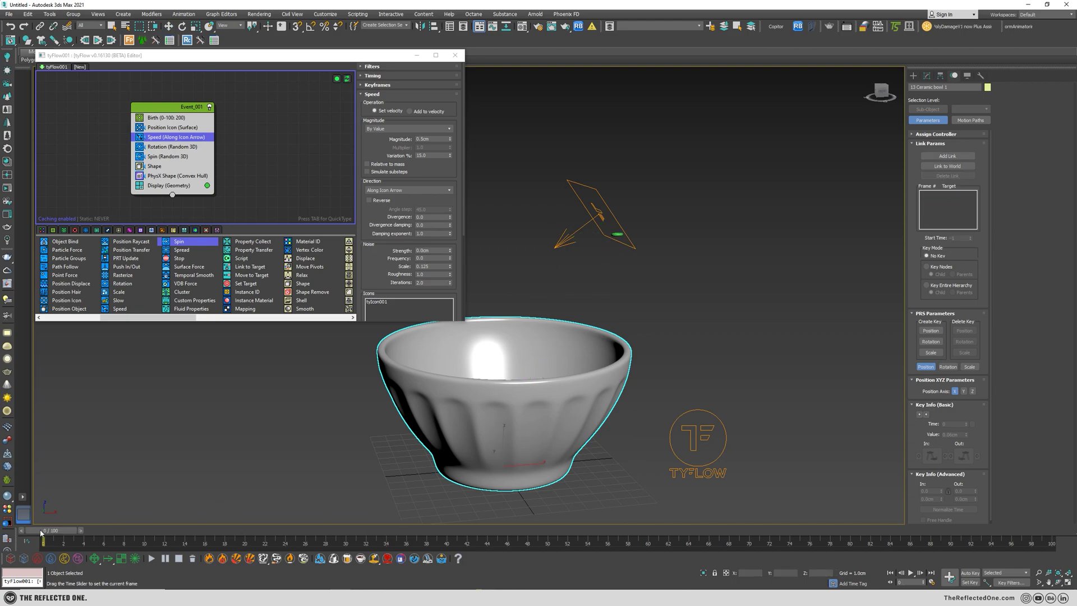
key(w)
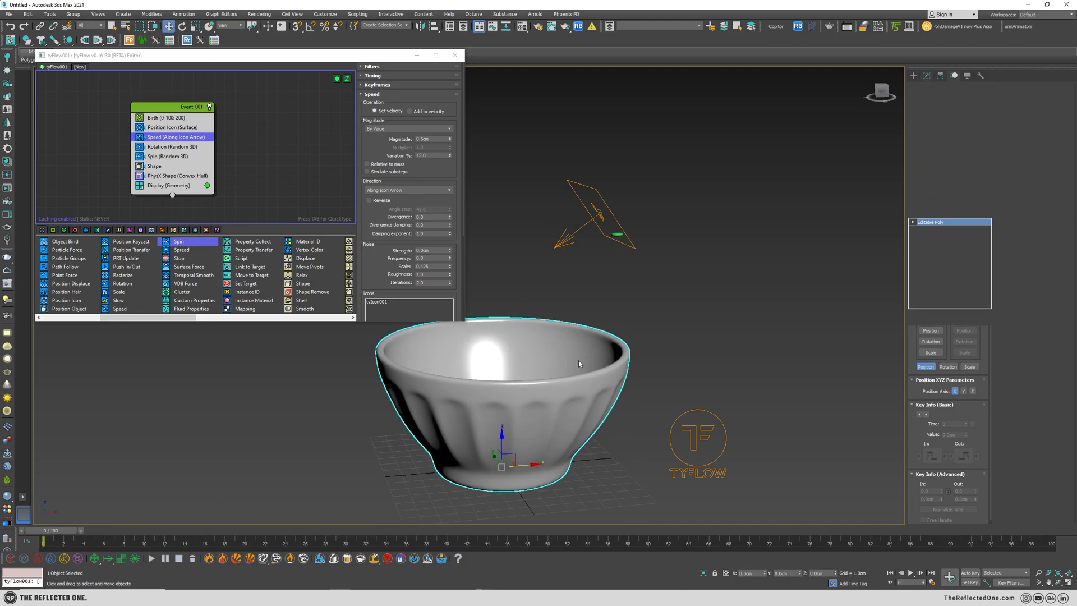
Move the tyIcon to about X 8 cm and Z 17 cm, then play the animation to check the tori falling towards the bowl
alt+middle_drag(580, 364, 558, 399)
click(659, 268)
alt+middle_drag(658, 270, 645, 219)
drag(645, 217, 676, 187)
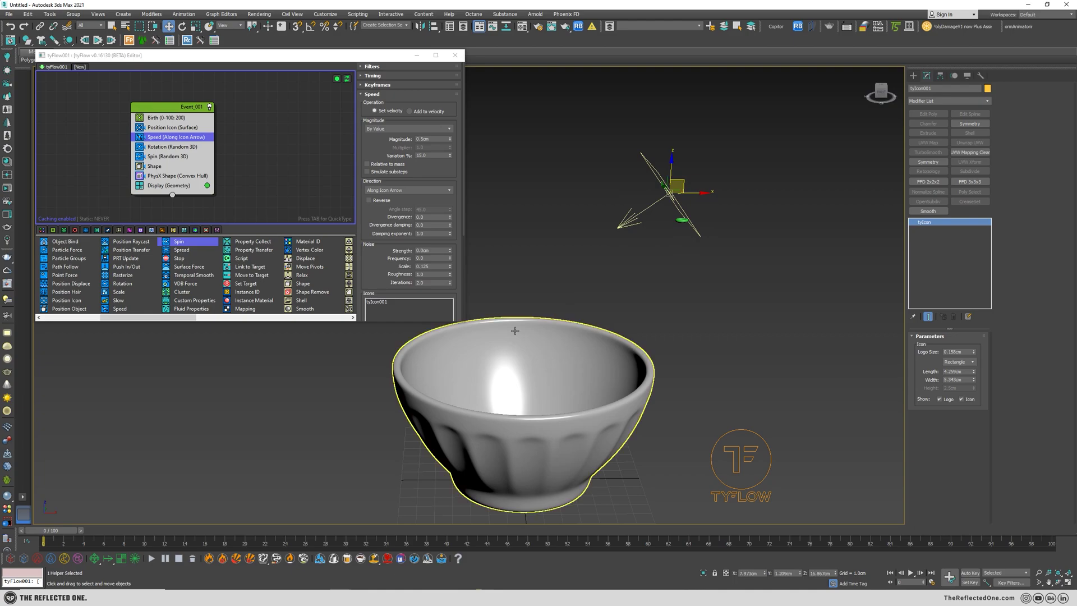
key(slash)
key(slash)
scroll(584, 385, down, 3)
scroll(589, 361, up, 3)
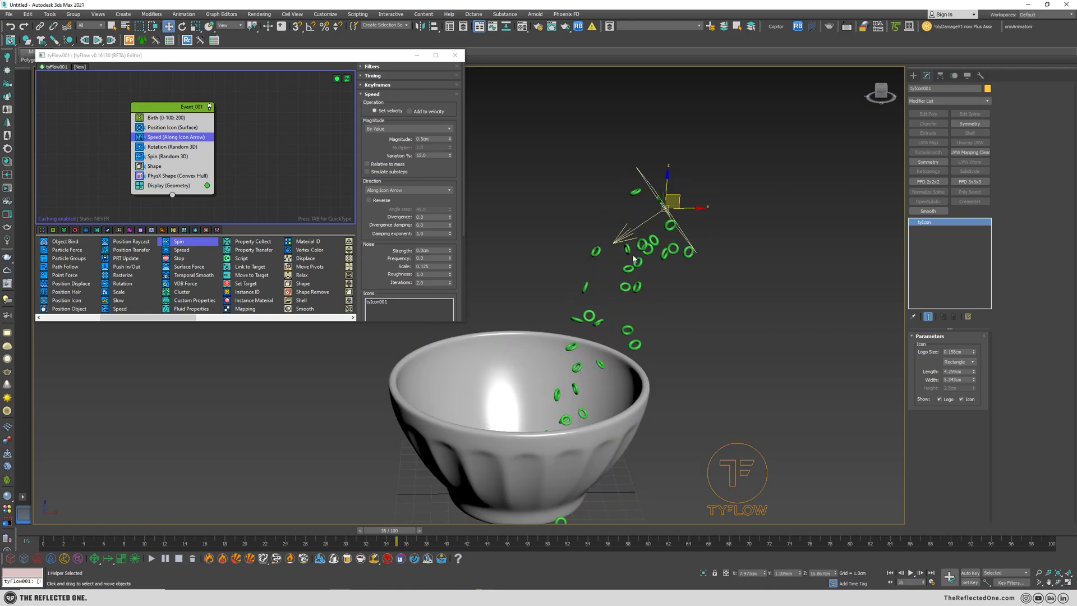
Inspect the detailed pink torus model up close and move it to the ground beside the bowl and the tyFlow icon
scroll(637, 287, down, 5)
middle_drag(292, 423, 537, 408)
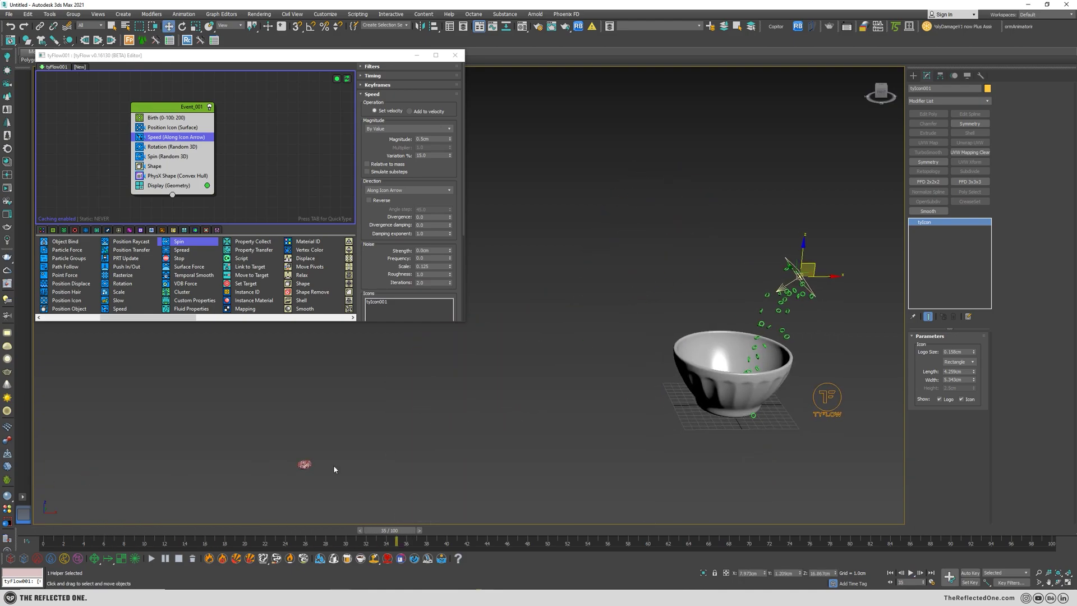
scroll(303, 464, up, 10)
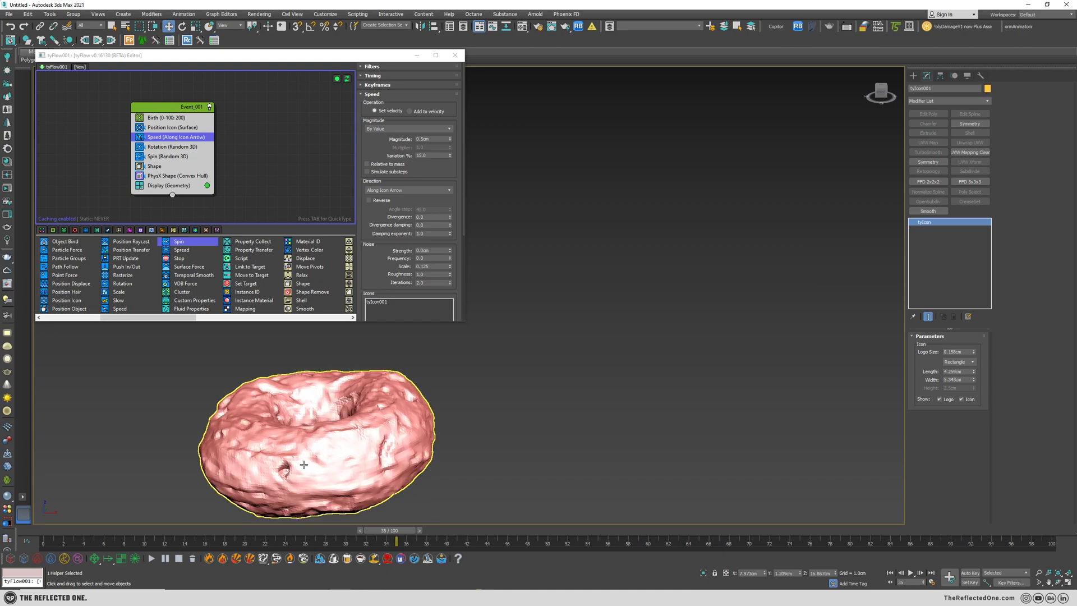
middle_drag(303, 464, 437, 435)
scroll(438, 433, down, 10)
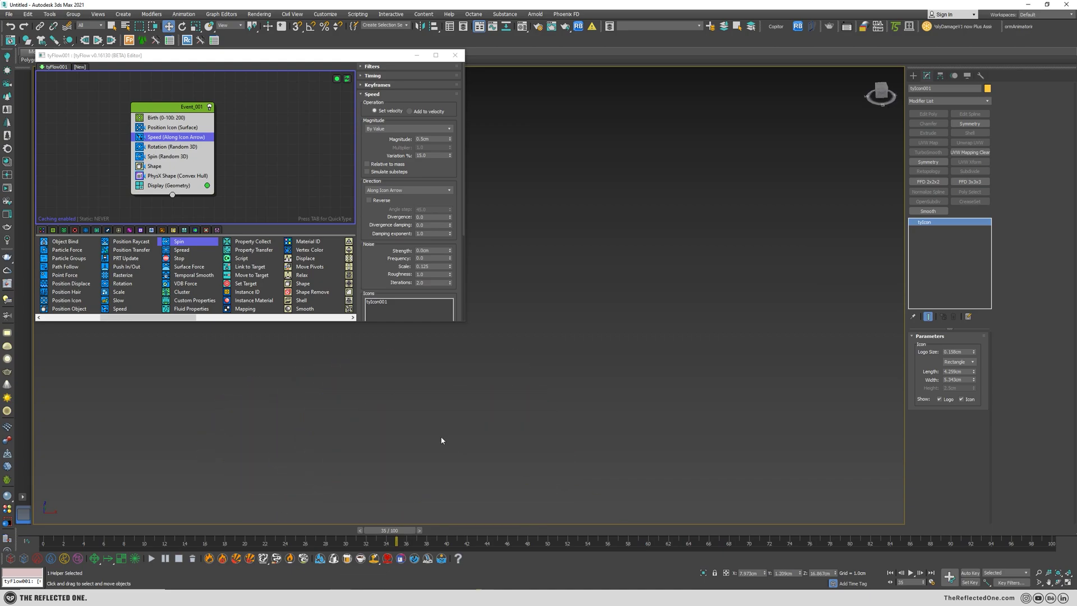
drag(488, 509, 487, 508)
key(z)
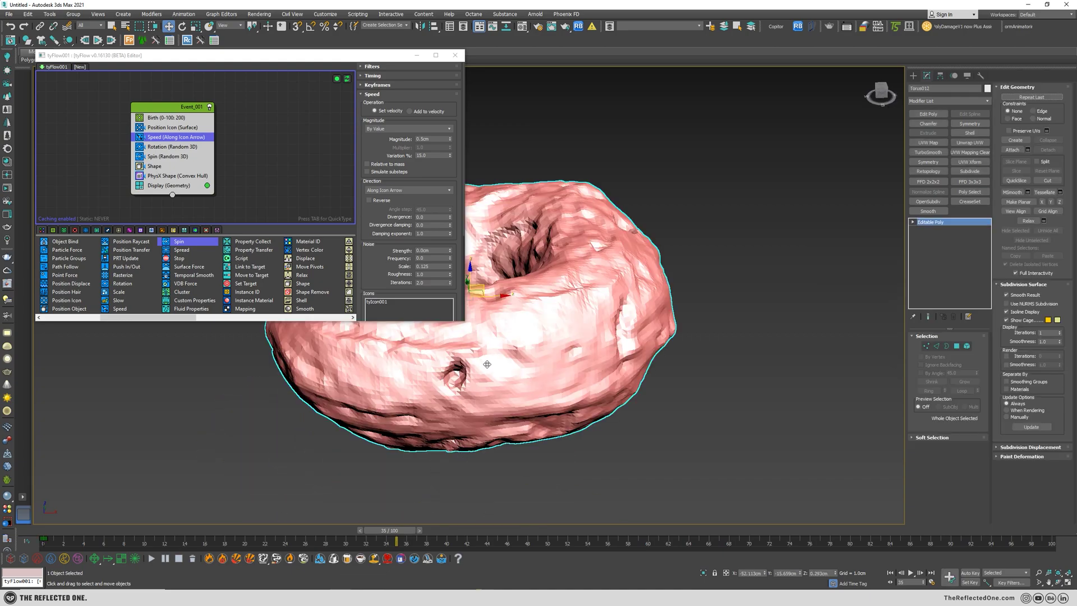
alt+middle_drag(488, 371, 304, 447)
scroll(508, 443, down, 10)
scroll(304, 447, down, 3)
drag(293, 433, 747, 360)
scroll(747, 360, up, 5)
alt+middle_drag(747, 359, 701, 348)
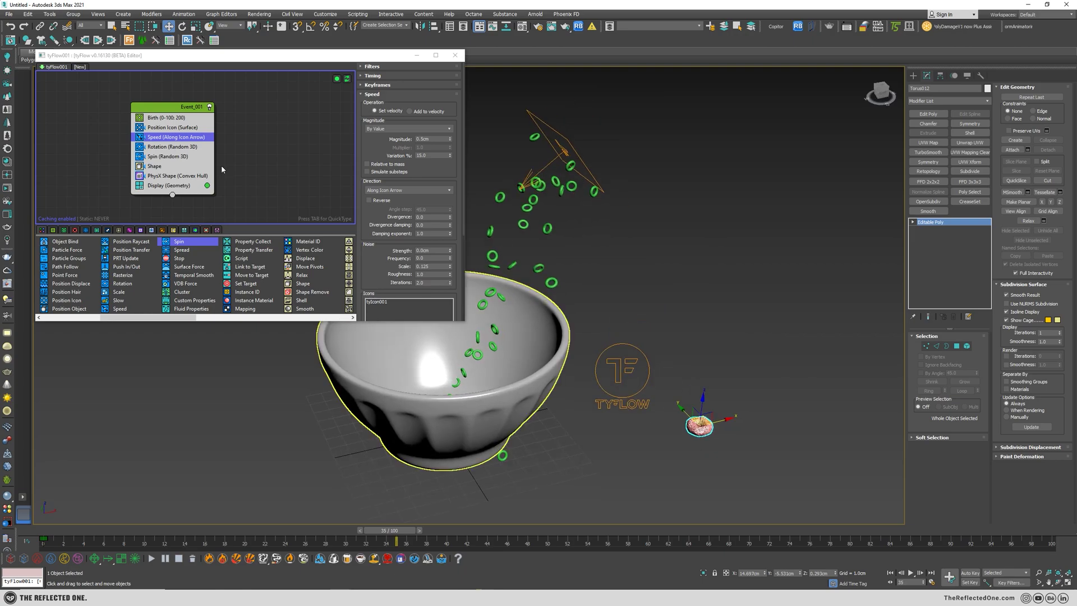
Switch the Shape operator's mesh type to a reference node and pick the pink torus model Torus012
click(150, 166)
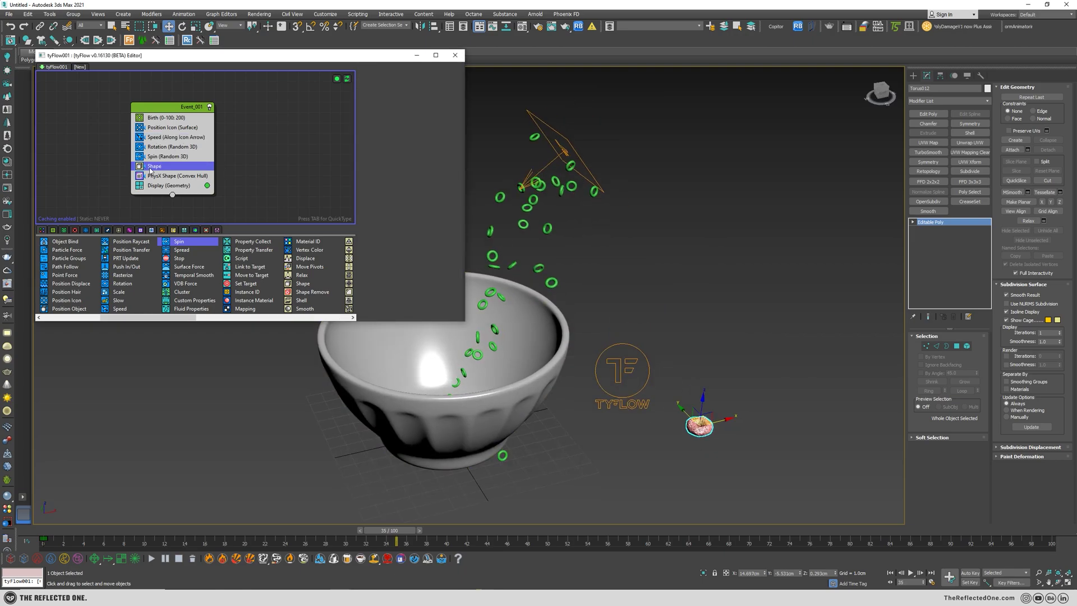
scroll(443, 244, down, 5)
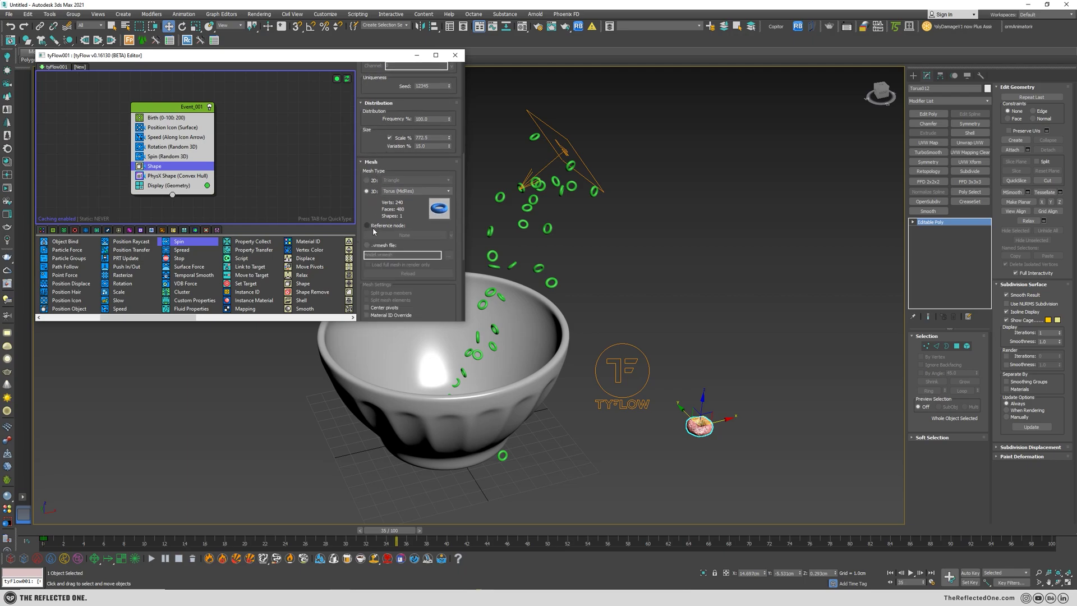
click(367, 225)
click(404, 235)
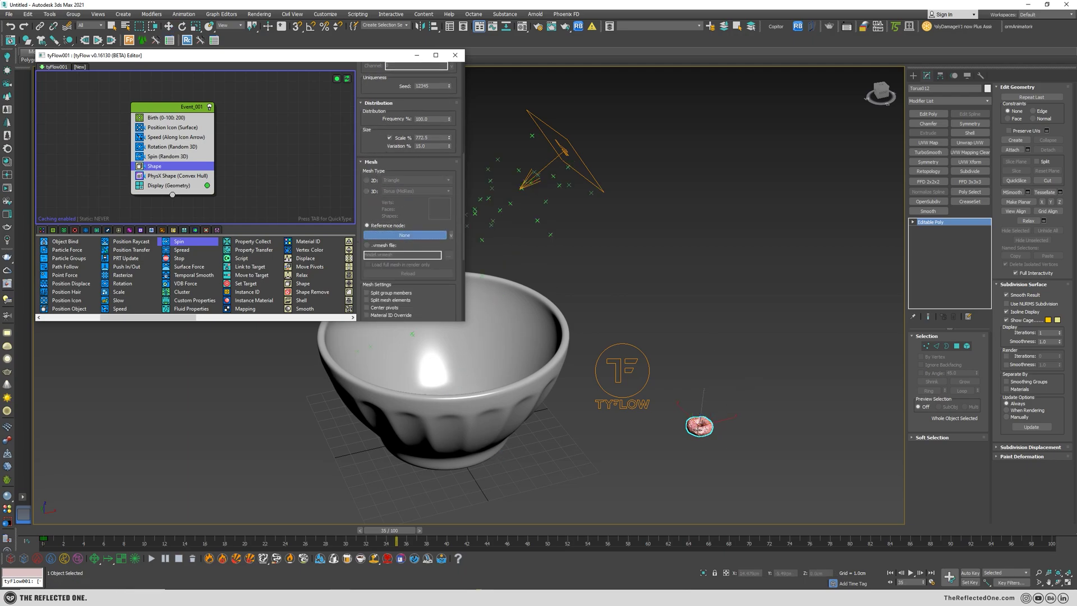
scroll(696, 430, up, 6)
click(696, 430)
scroll(687, 421, down, 12)
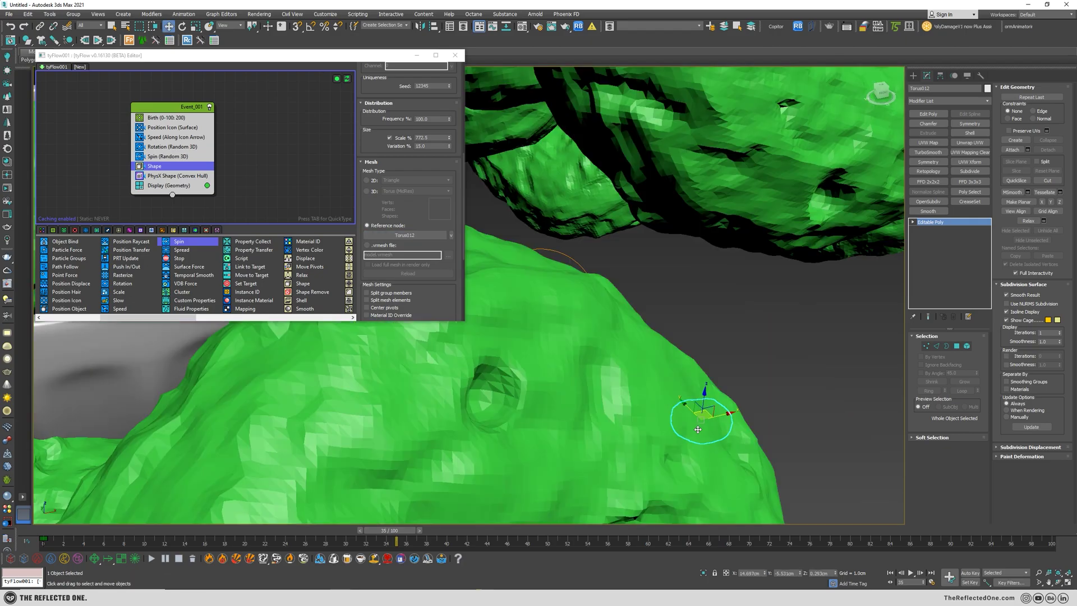
Set the Shape operator's scale to 100% and its frequency to 90%
scroll(697, 395, up, 6)
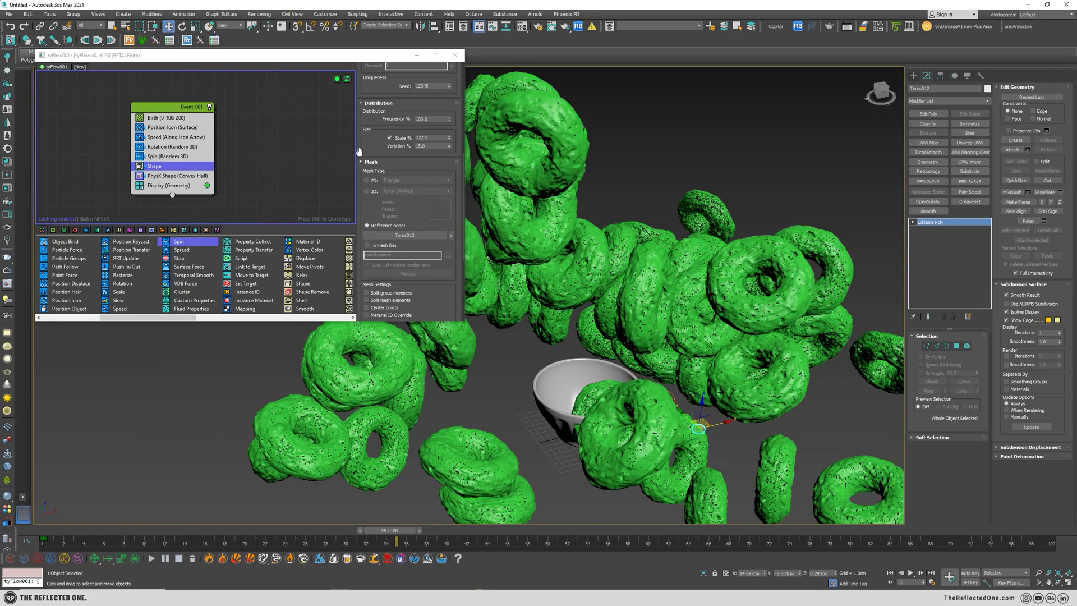
drag(359, 151, 376, 240)
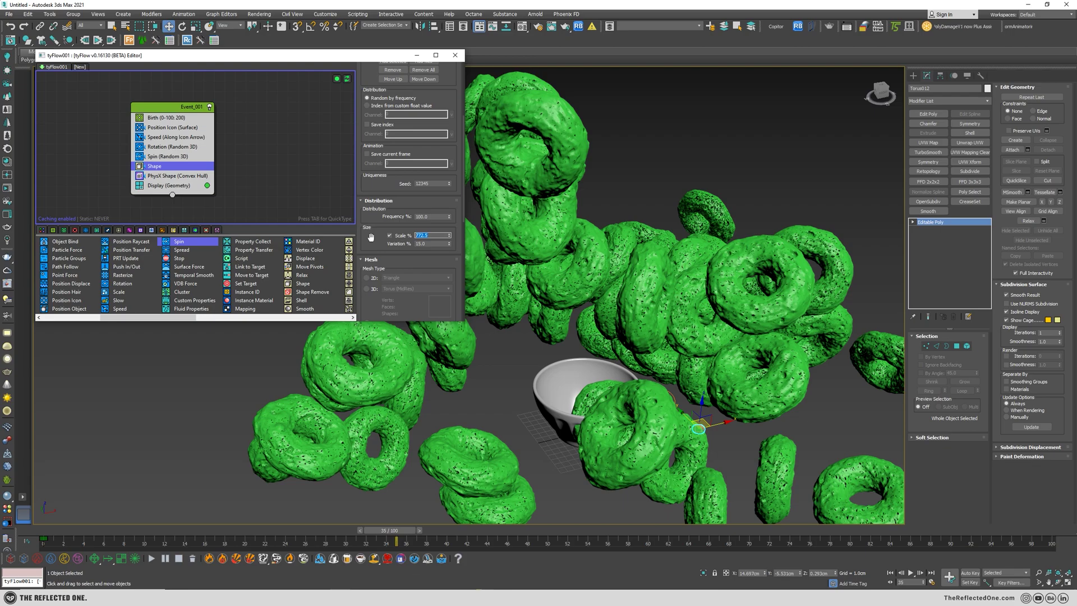
key(Return)
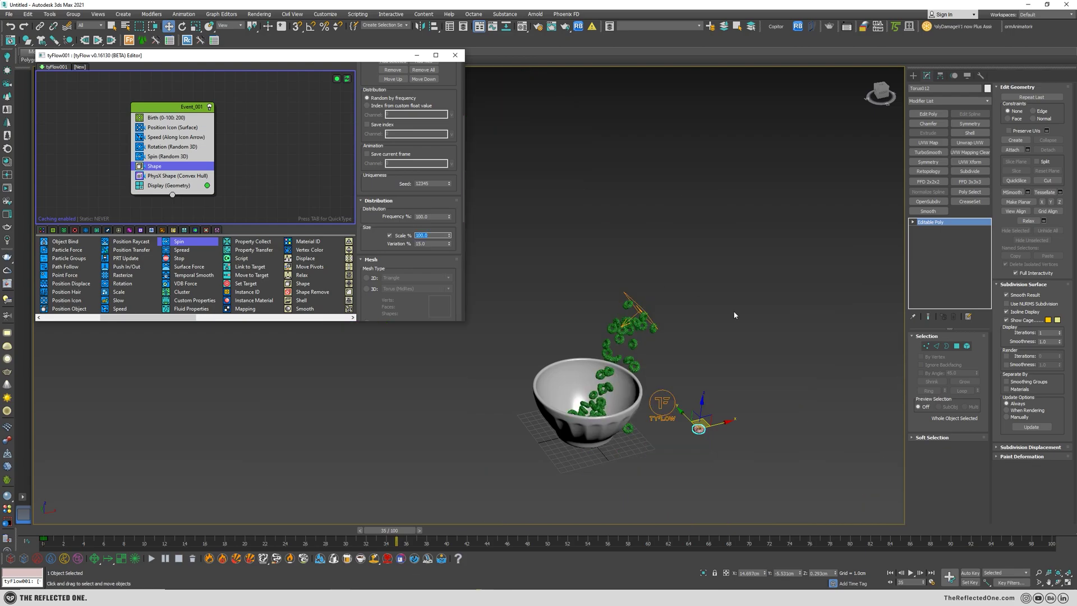
scroll(609, 383, up, 5)
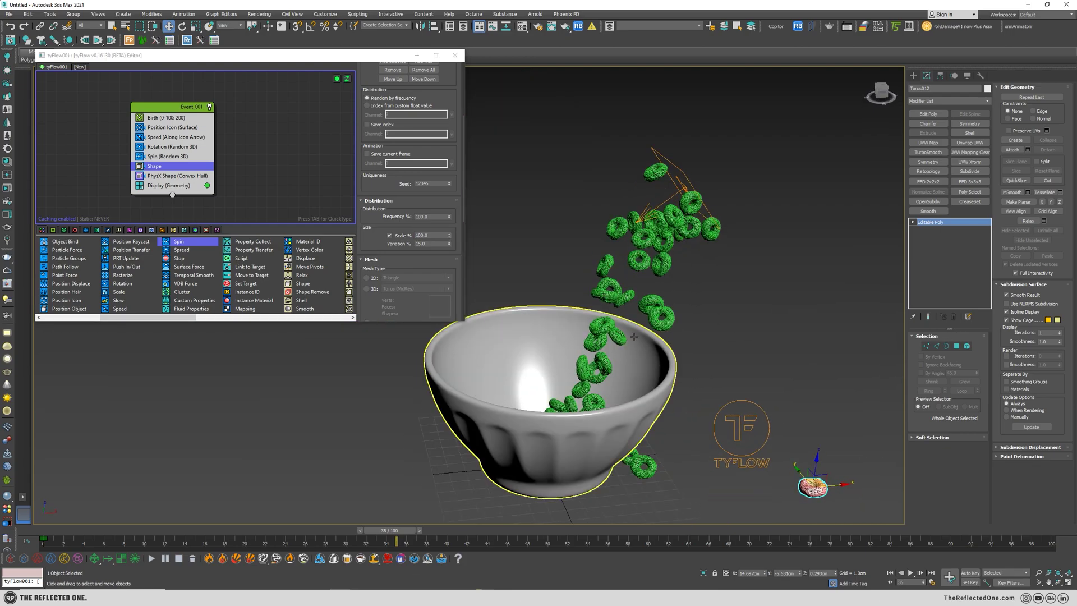
click(430, 216)
text(90)
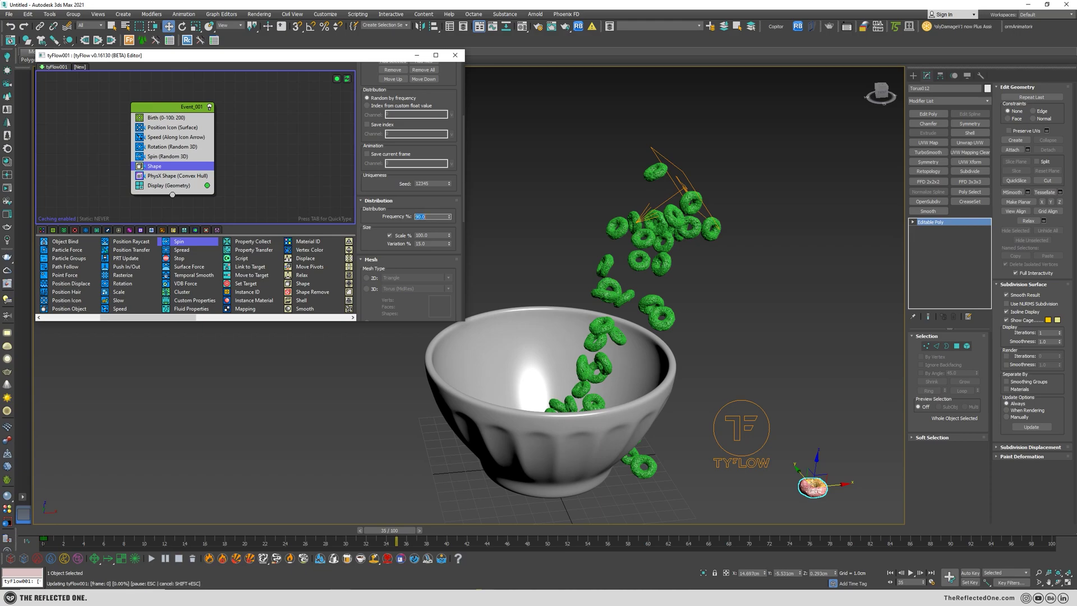
key(Return)
middle_drag(643, 276, 589, 295)
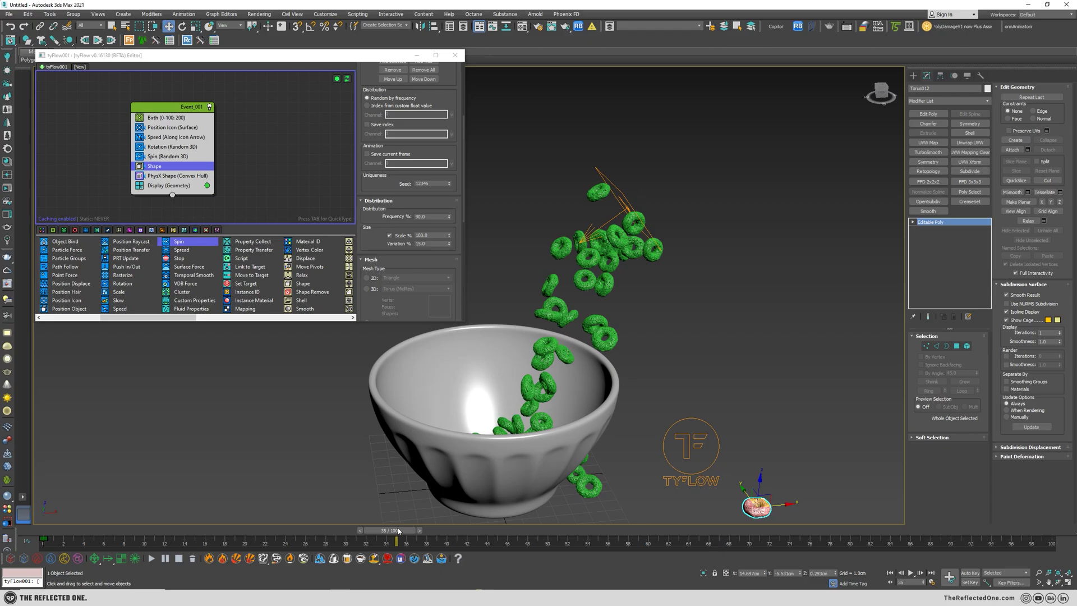
Play the animation from the start and move the tyIcon along X to about 6.6 cm so the rings fall inside the bowl
drag(388, 530, 75, 512)
key(slash)
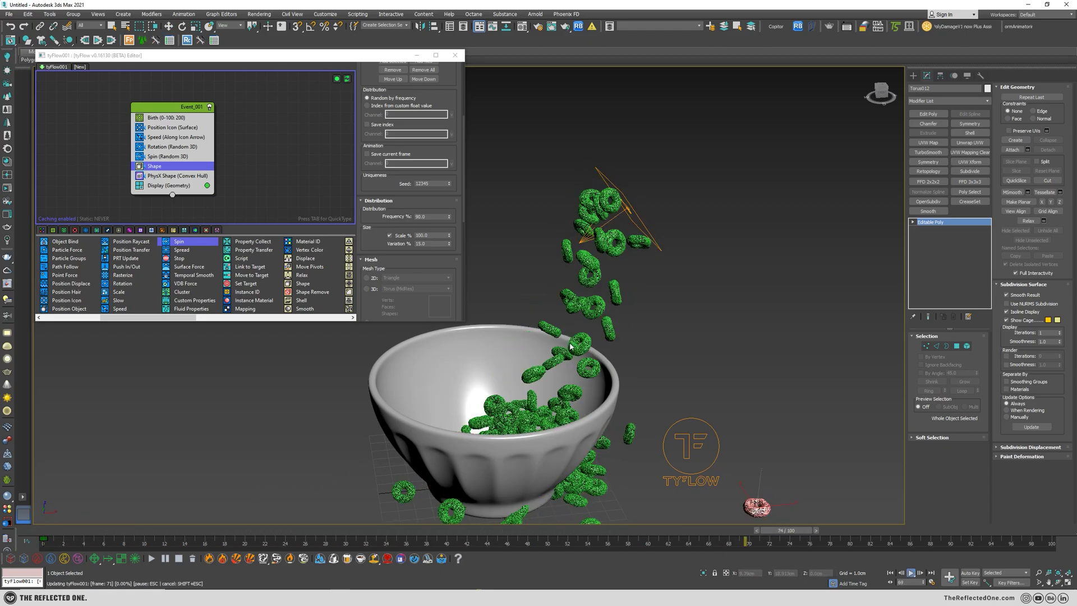
key(w)
click(626, 227)
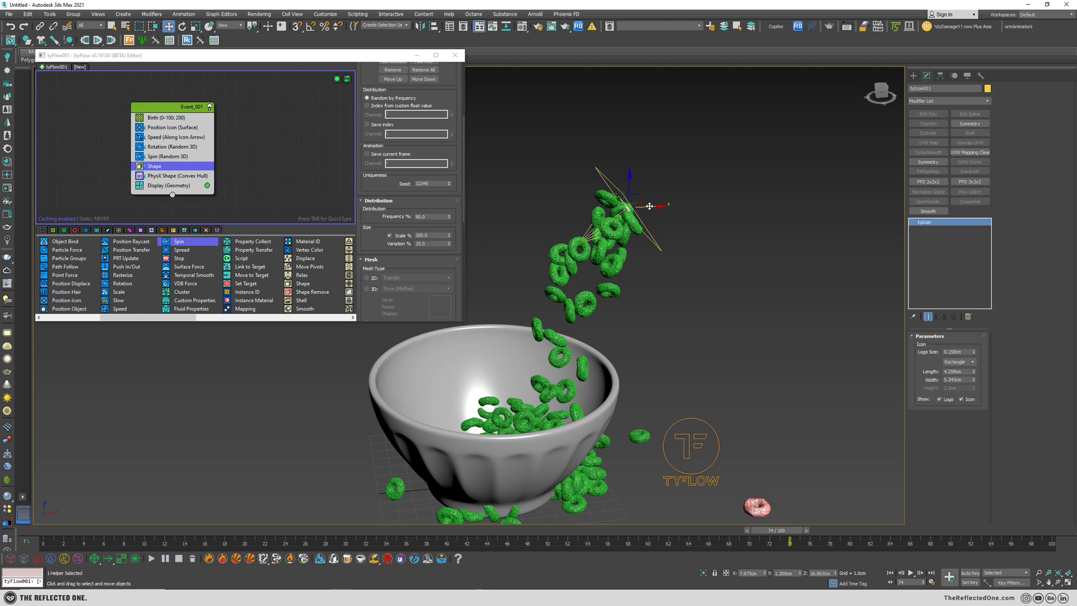
drag(649, 207, 626, 207)
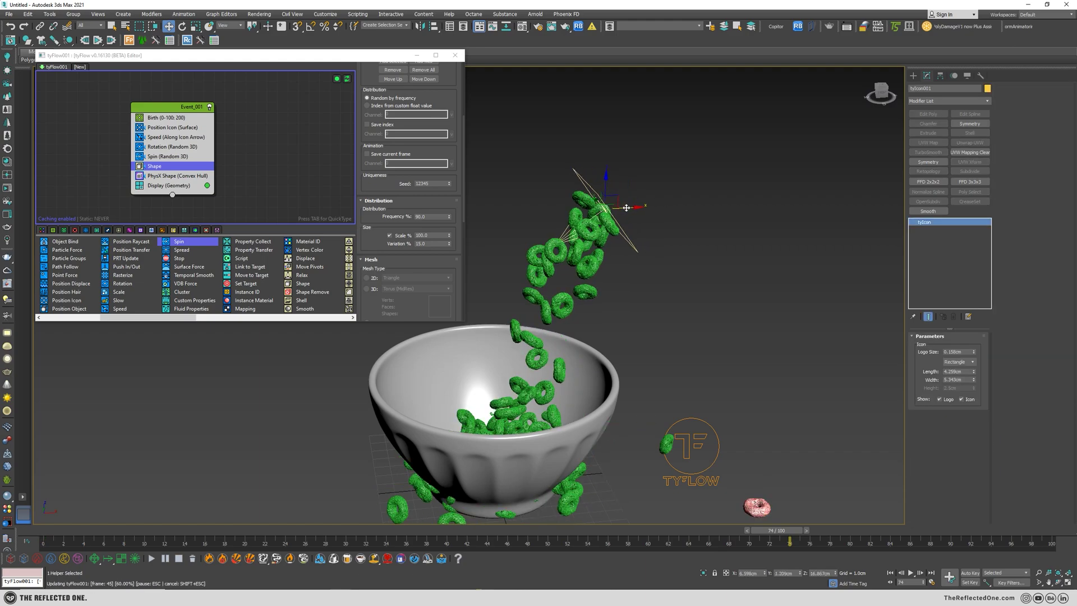
alt+middle_drag(509, 342, 538, 399)
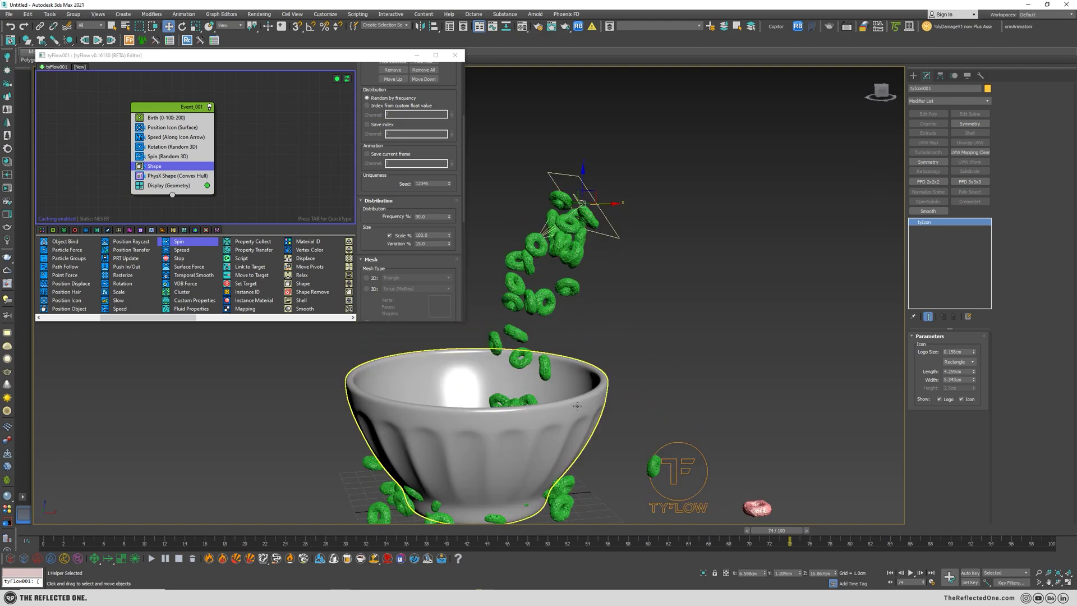
Add a PhysX Collision operator below PhysX Shape in Event_001 and pick the ceramic bowl as its collider
click(552, 422)
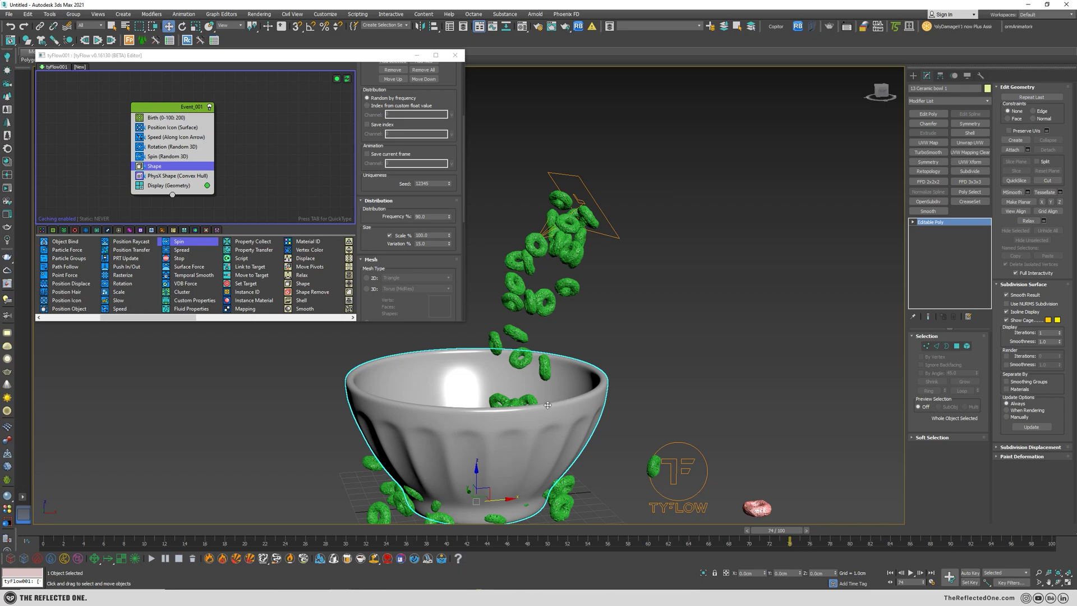
scroll(223, 278, right, 3)
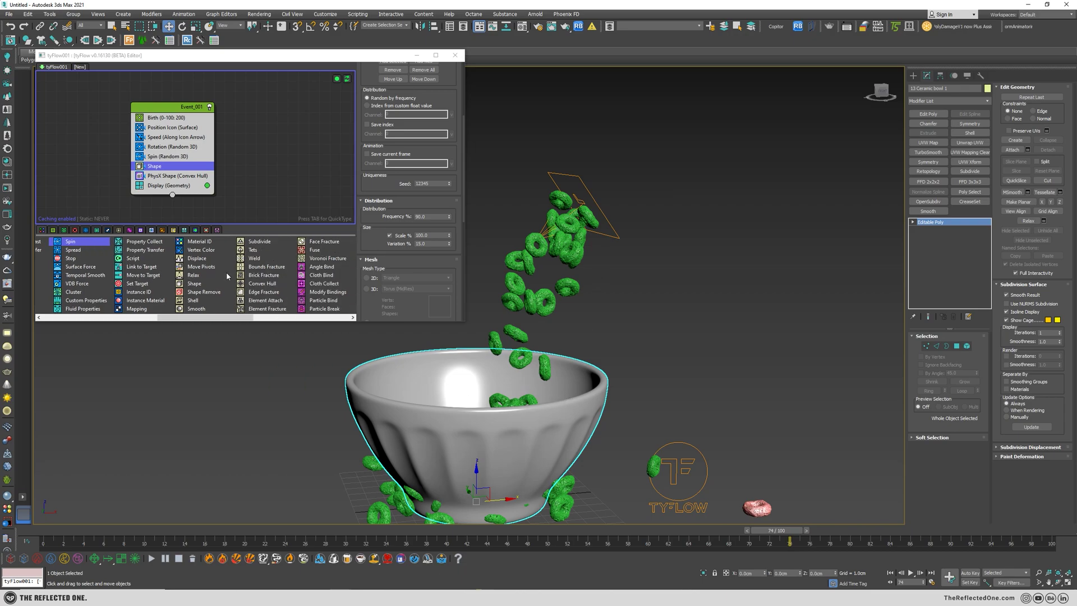
scroll(213, 282, right, 3)
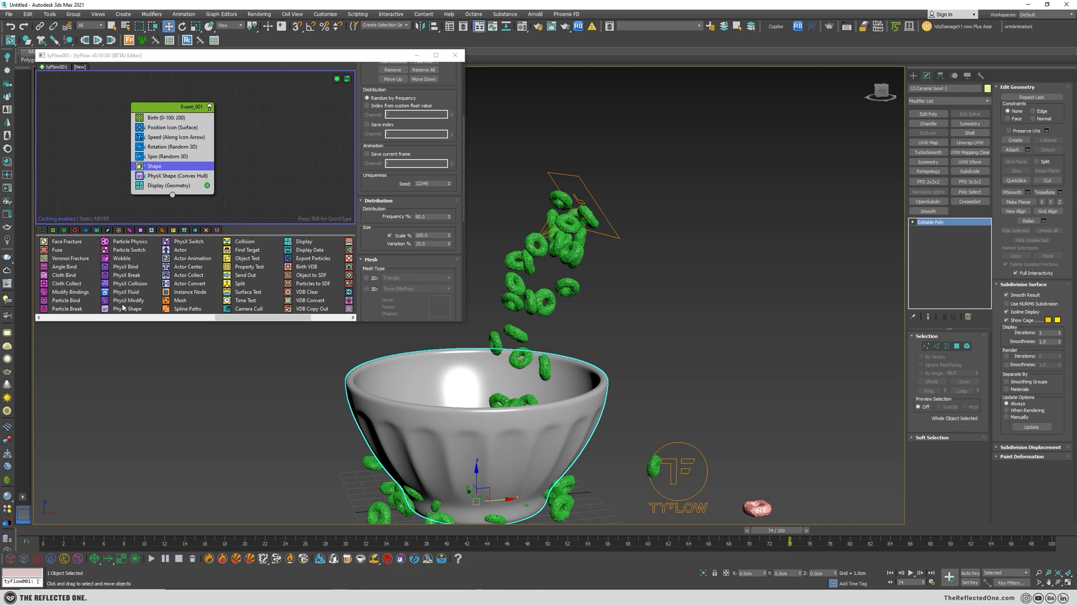
drag(128, 283, 162, 181)
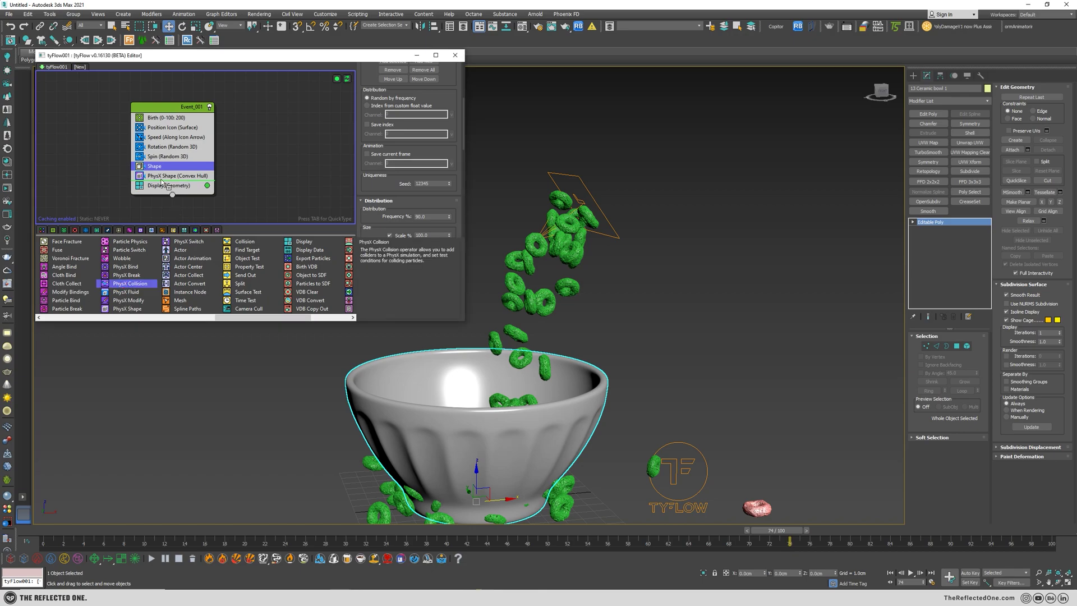
click(391, 164)
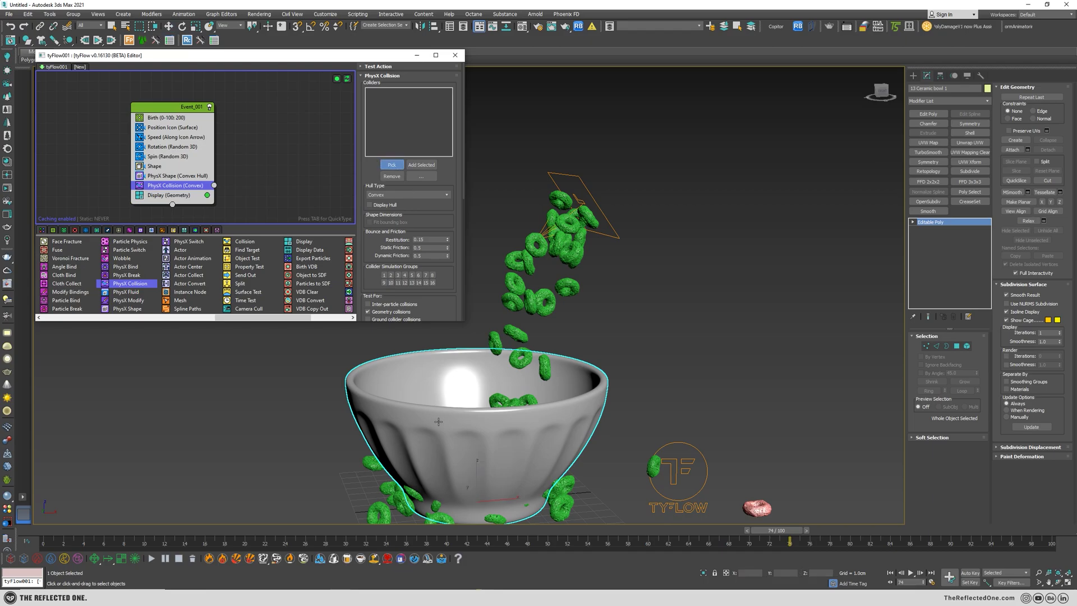
click(435, 449)
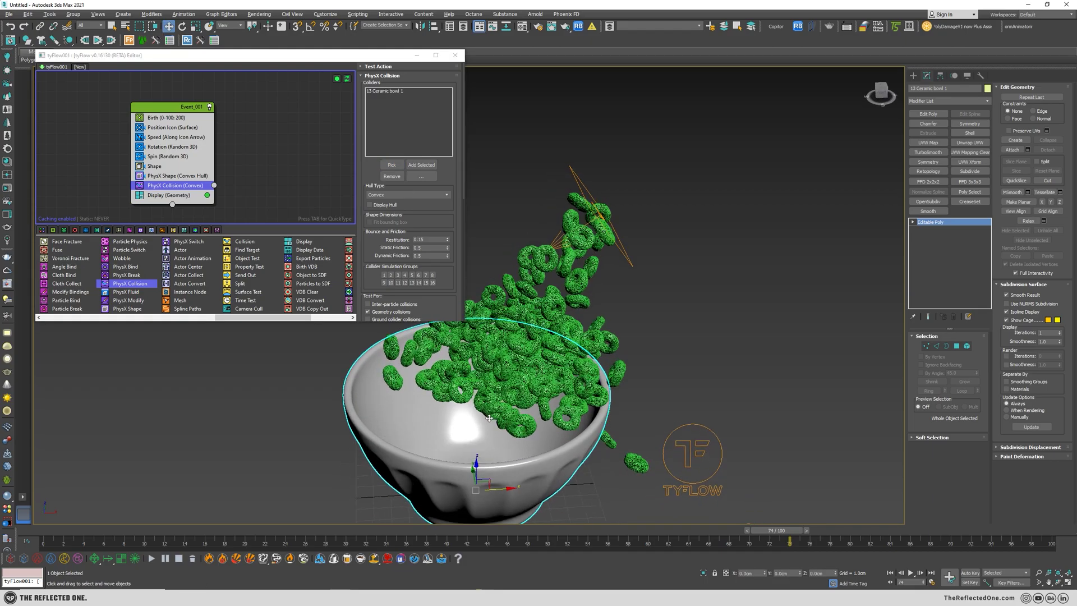
Display the bowl's collision hull at frame 45 and change the hull type to Mesh
drag(775, 530, 492, 525)
mouse_move(507, 395)
alt+middle_down()
mouse_move(503, 367)
mouse_move(524, 431)
alt+middle_up()
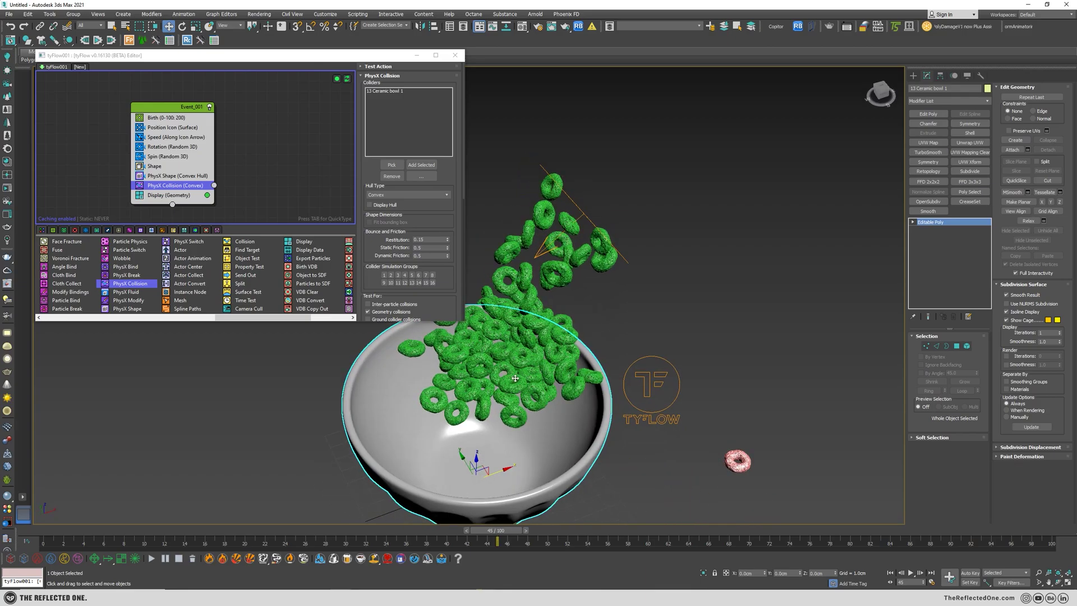
alt+middle_drag(532, 348, 530, 325)
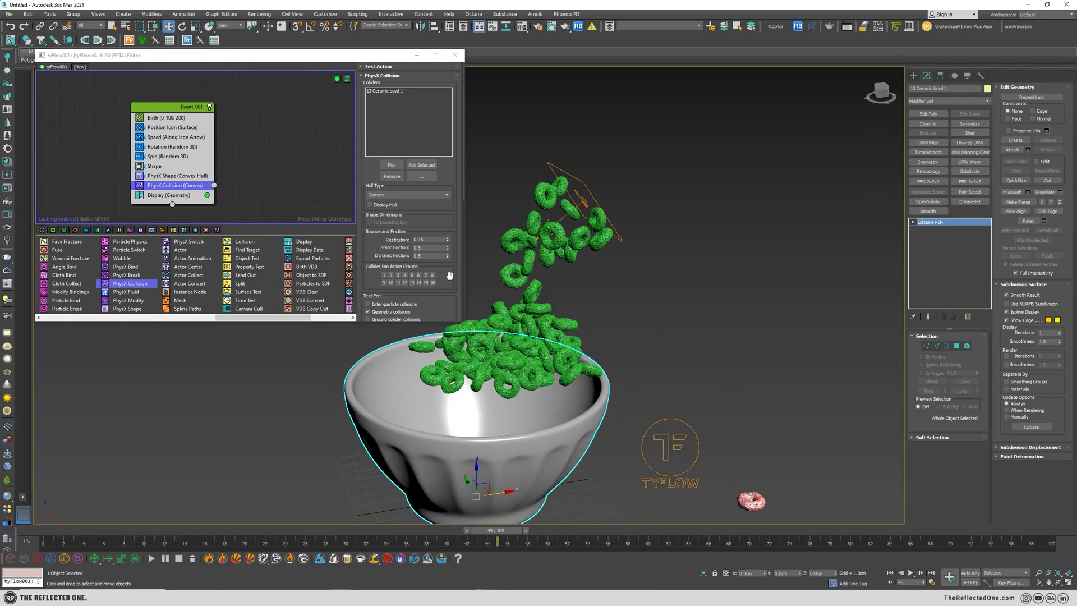
click(381, 206)
mouse_move(502, 419)
alt+middle_down()
mouse_move(484, 438)
mouse_move(450, 425)
mouse_move(449, 440)
mouse_move(447, 407)
mouse_move(493, 401)
alt+middle_up()
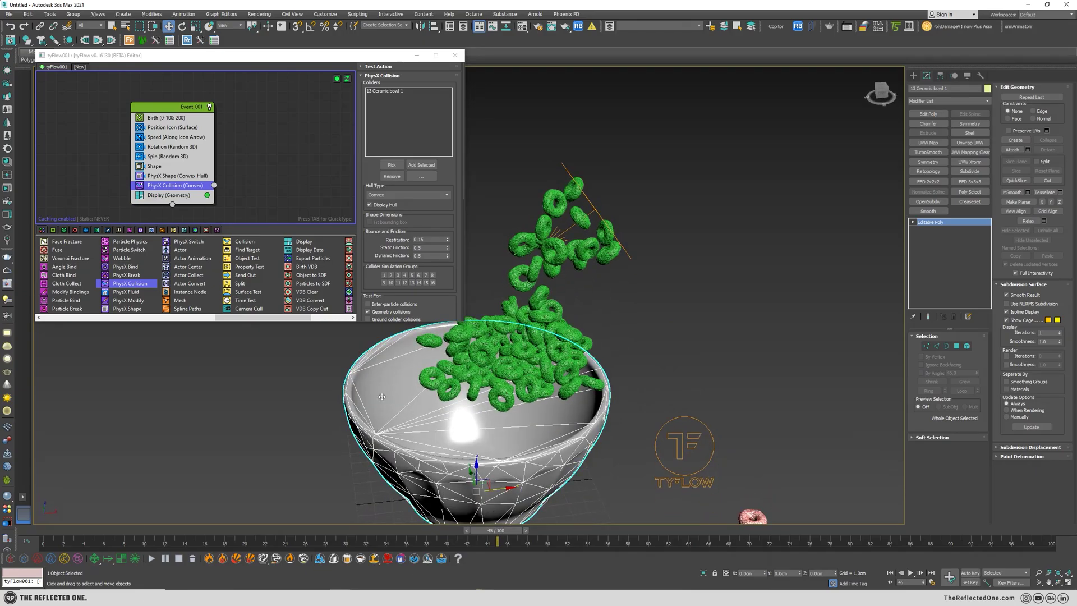
click(393, 195)
click(377, 219)
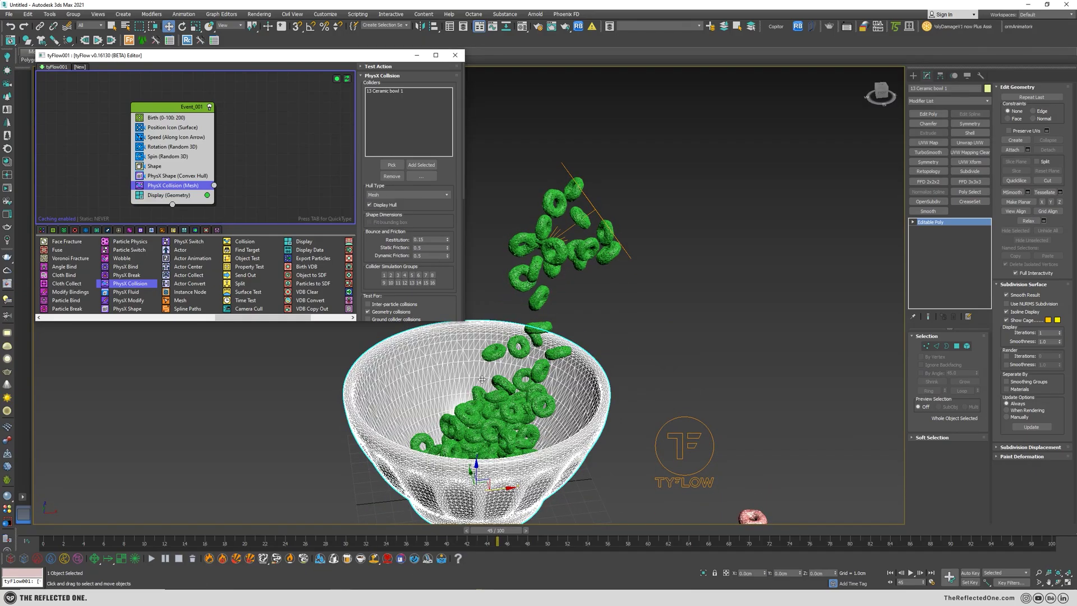
Play the animation from the start to check how the rings collide with the bowl's interior, and stop playback
scroll(507, 394, up, 3)
mouse_move(532, 376)
alt+middle_down()
mouse_move(487, 387)
mouse_move(525, 372)
alt+middle_up()
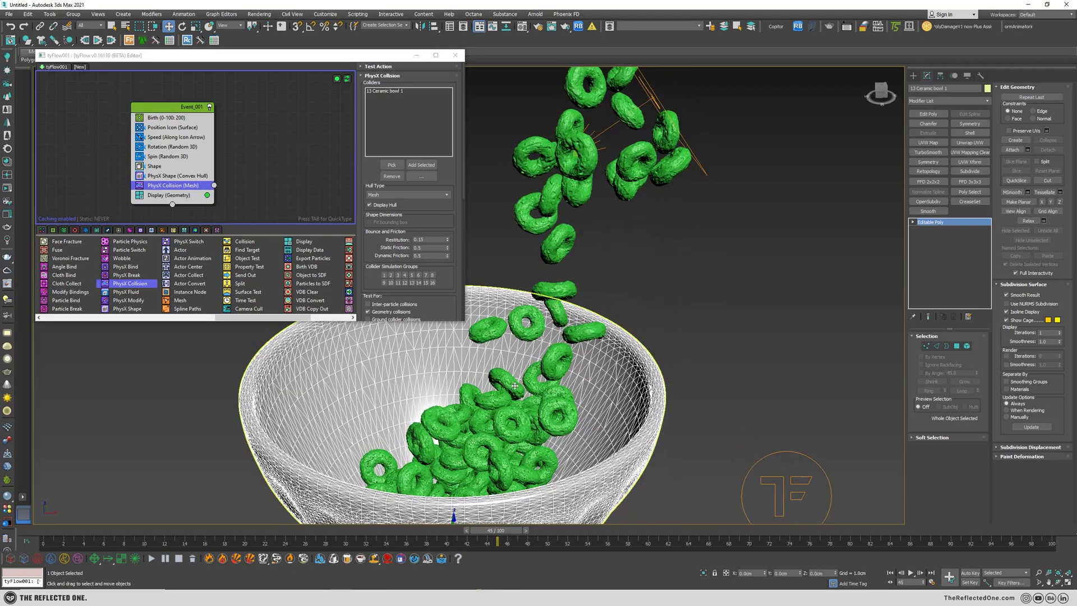
drag(126, 533, 51, 533)
key(slash)
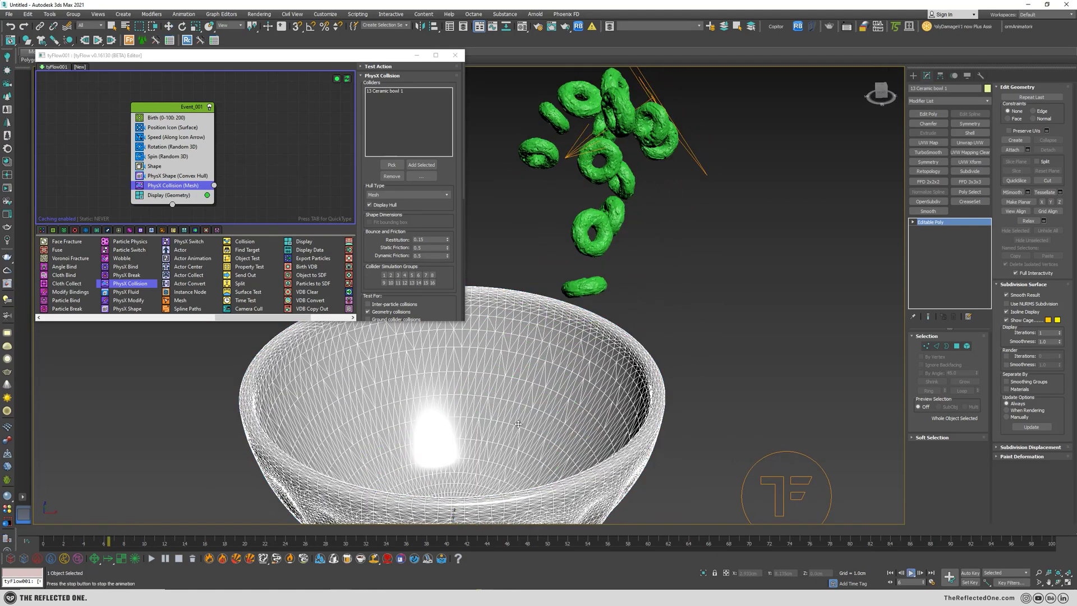
scroll(519, 423, down, 5)
click(911, 573)
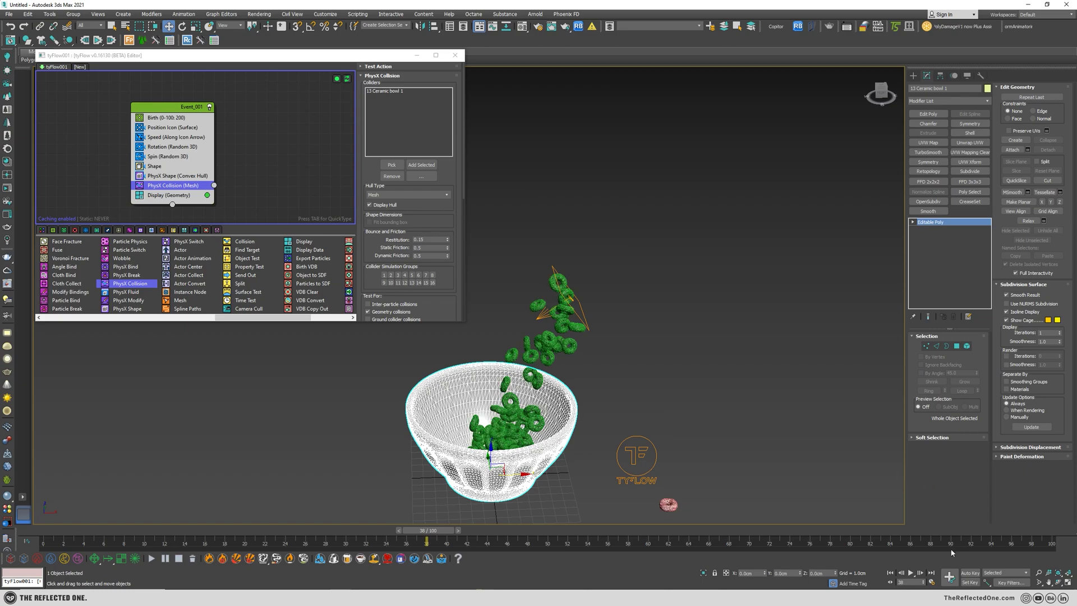
Set the animation's end time to frame 200 and play it
click(931, 583)
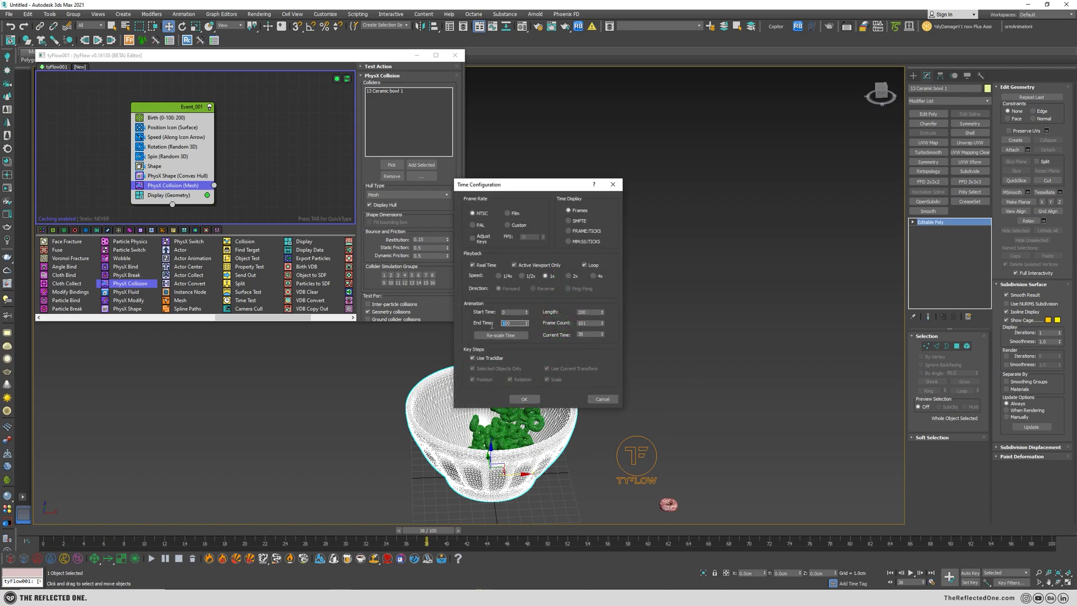
text(200)
click(523, 398)
key(/)
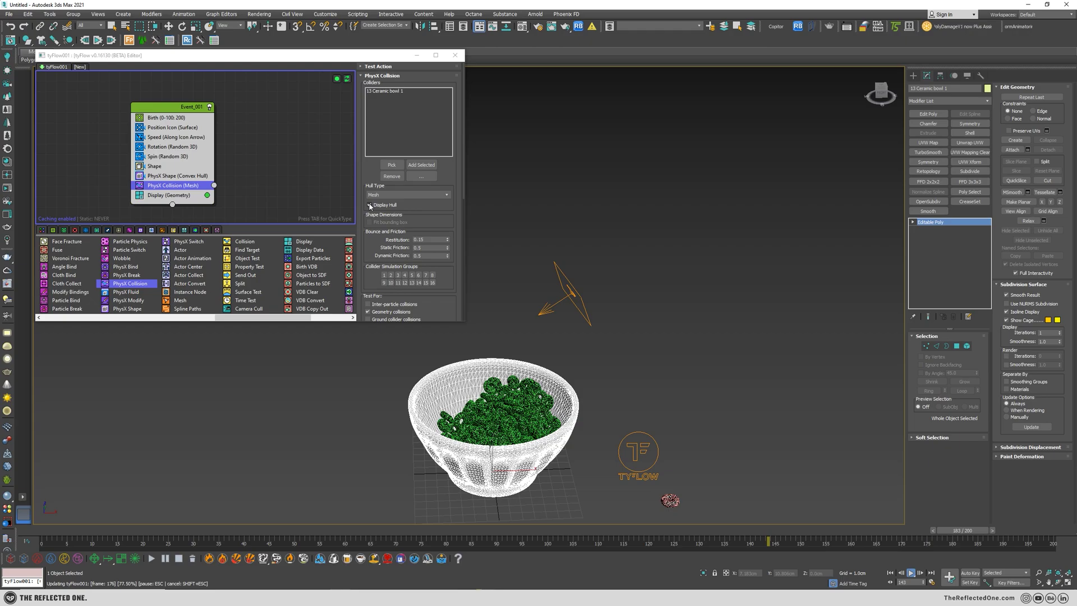
Hide the bowl's collision hull, stop playback and review the rings in the bowl at frame 120
click(370, 205)
scroll(519, 426, up, 3)
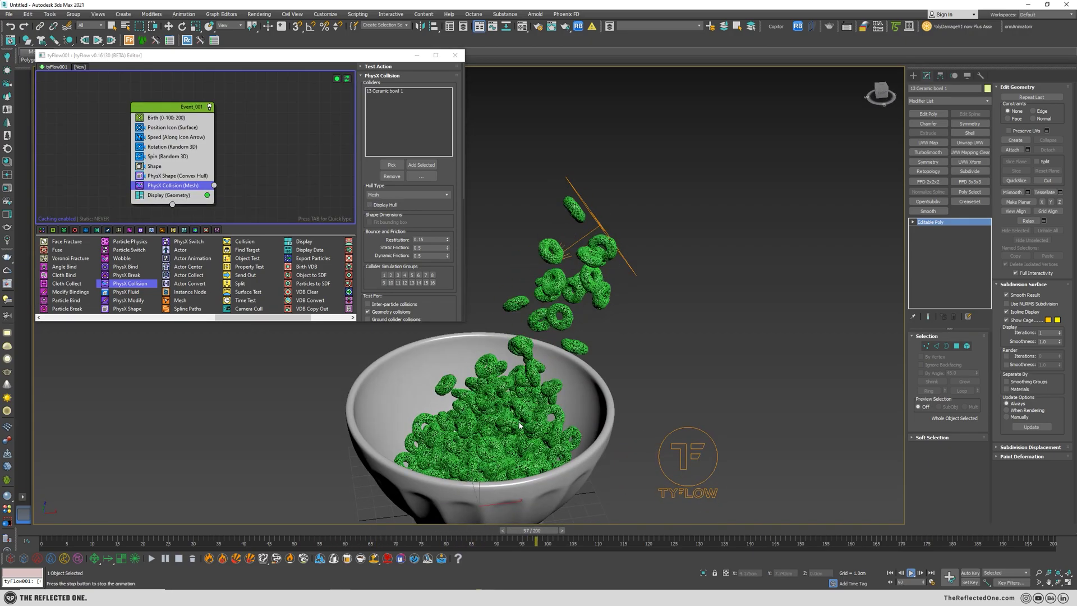
key(Escape)
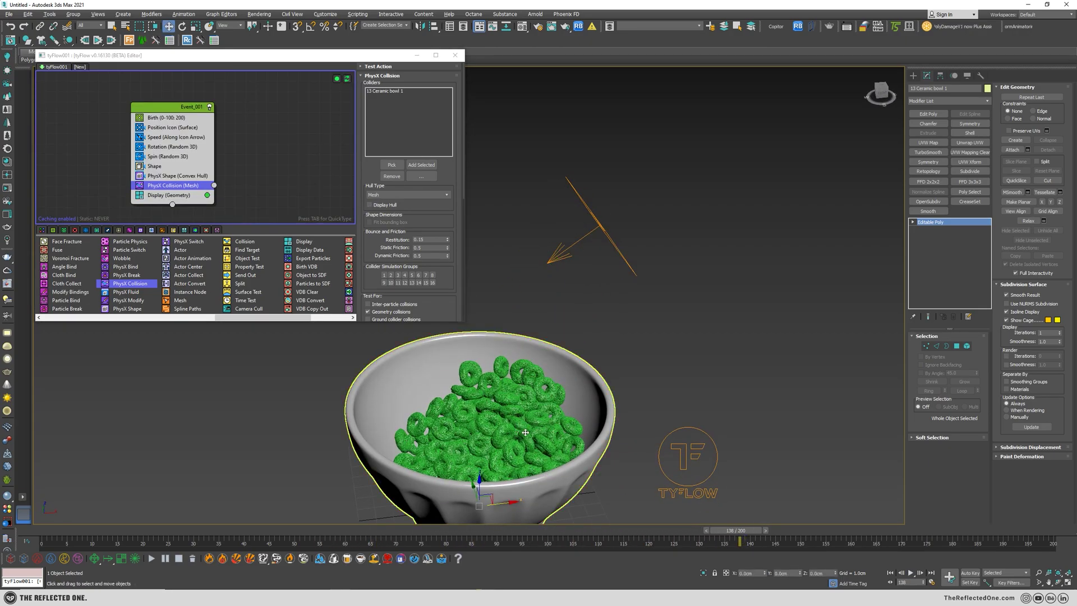
mouse_move(525, 432)
alt+middle_down()
mouse_move(533, 504)
mouse_move(530, 438)
alt+middle_up()
drag(736, 530, 644, 530)
Extend the animation's end time to frame 300 and play on to check the rings settling in the bowl
click(930, 583)
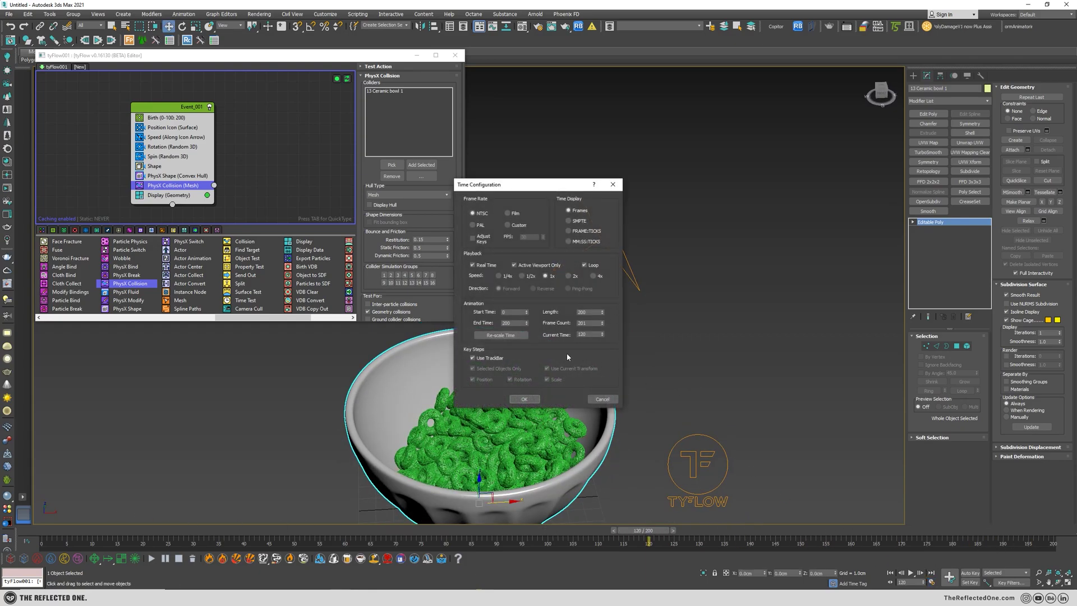
key(Return)
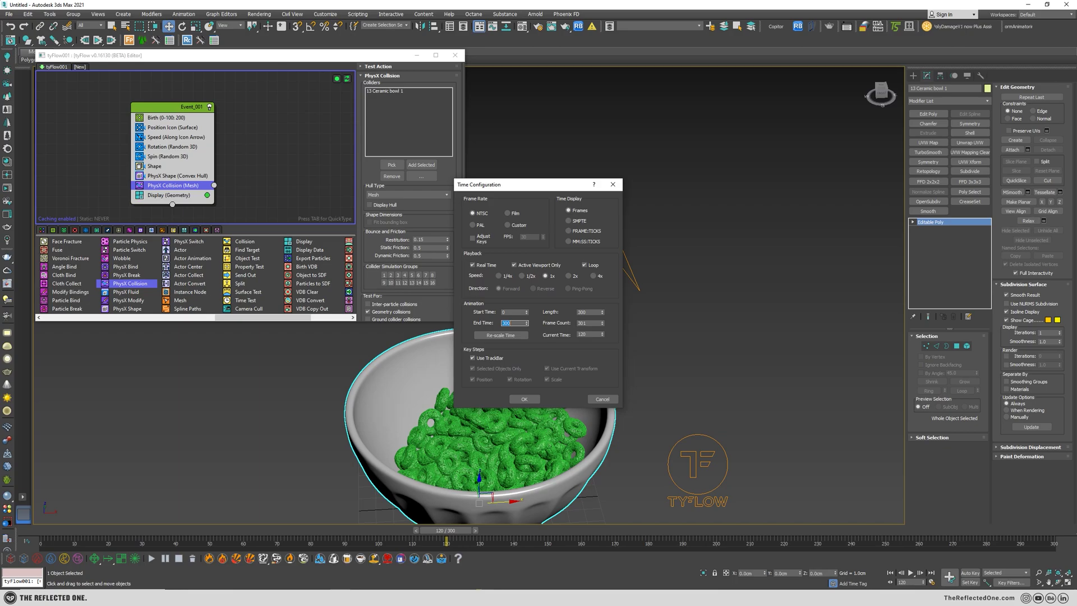
click(524, 399)
middle_drag(536, 387, 538, 372)
key(slash)
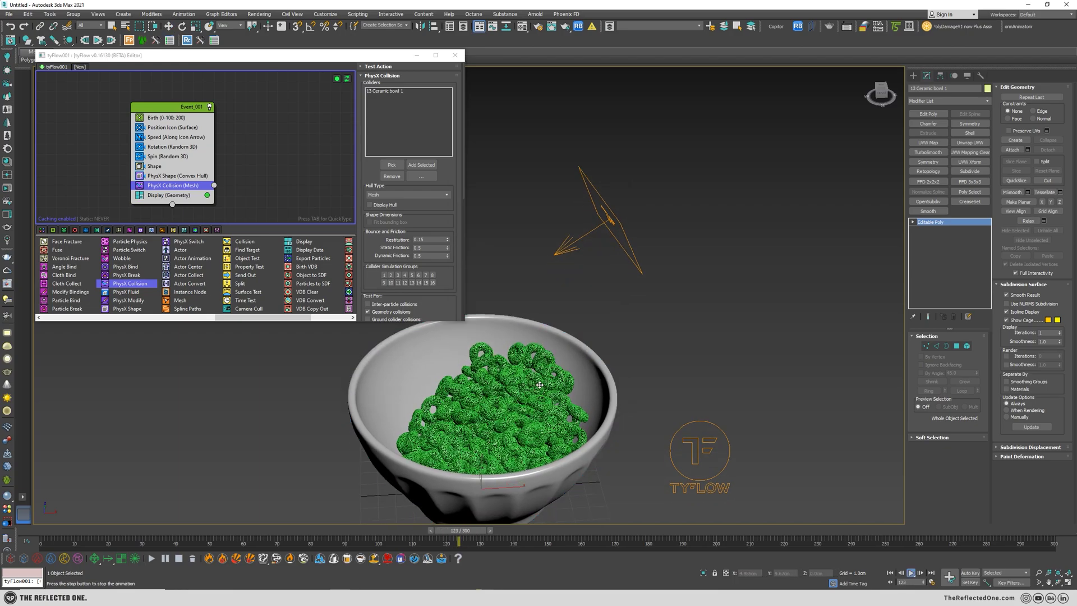
key(slash)
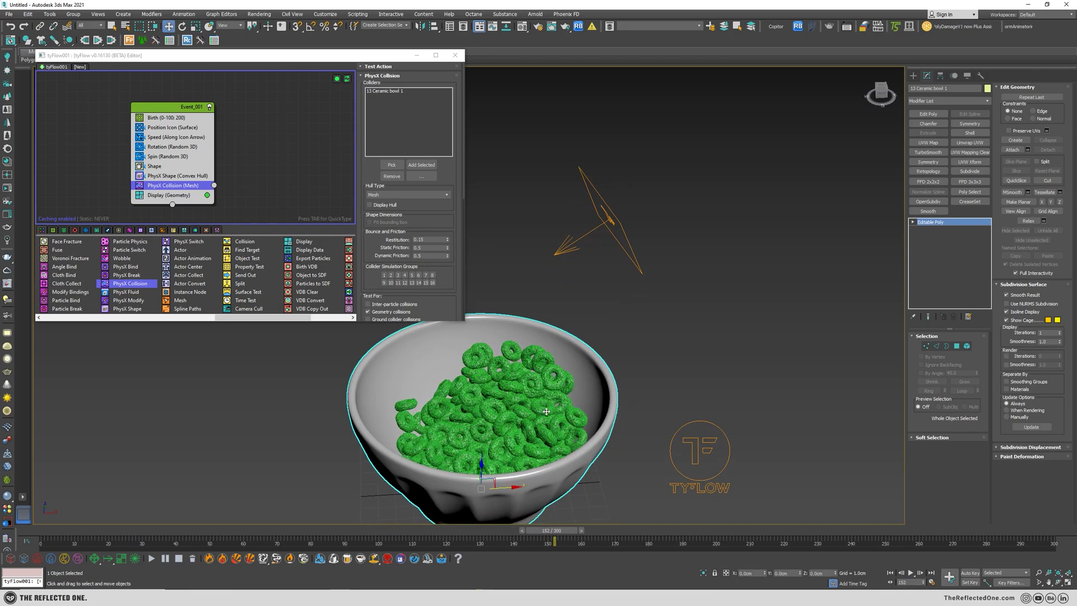
Set the Birth operator's total to 400 particles and play the animation to check how full the bowl gets
click(172, 117)
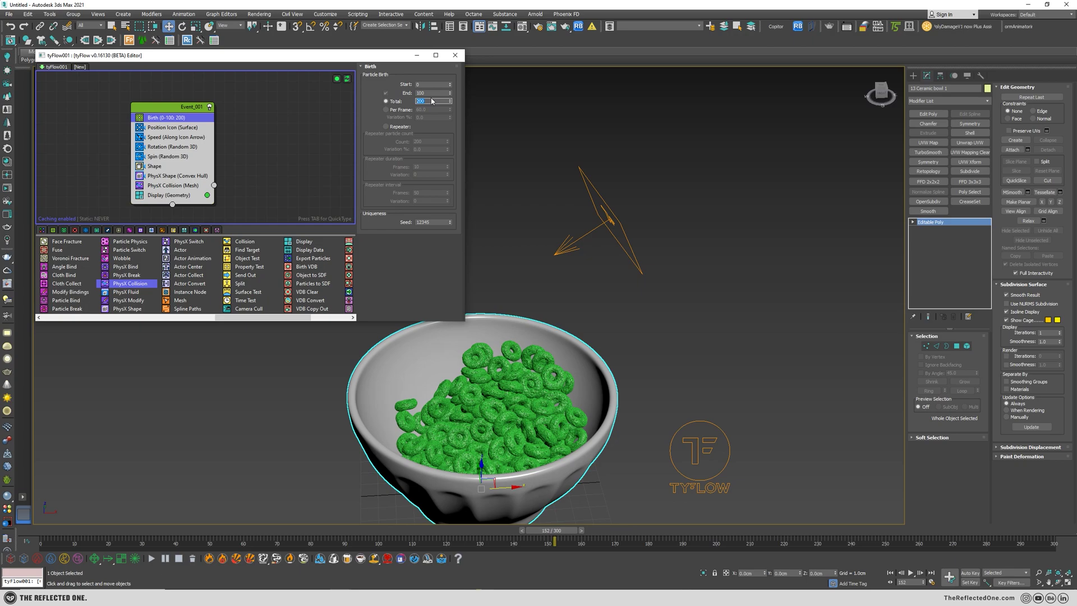
text(400)
key(Return)
drag(67, 530, 641, 512)
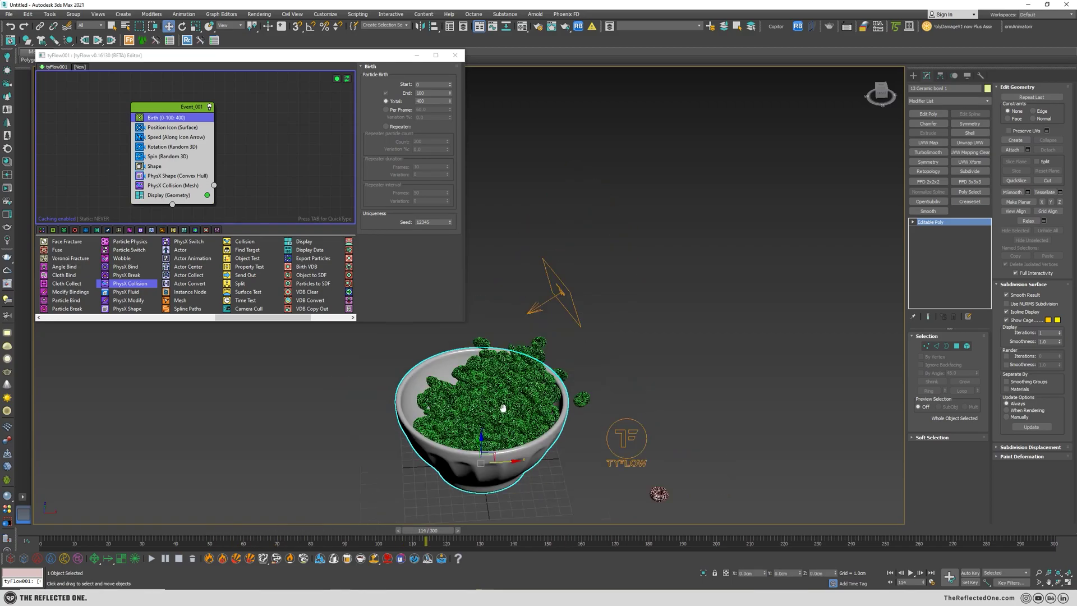
middle_drag(503, 408, 519, 378)
key(slash)
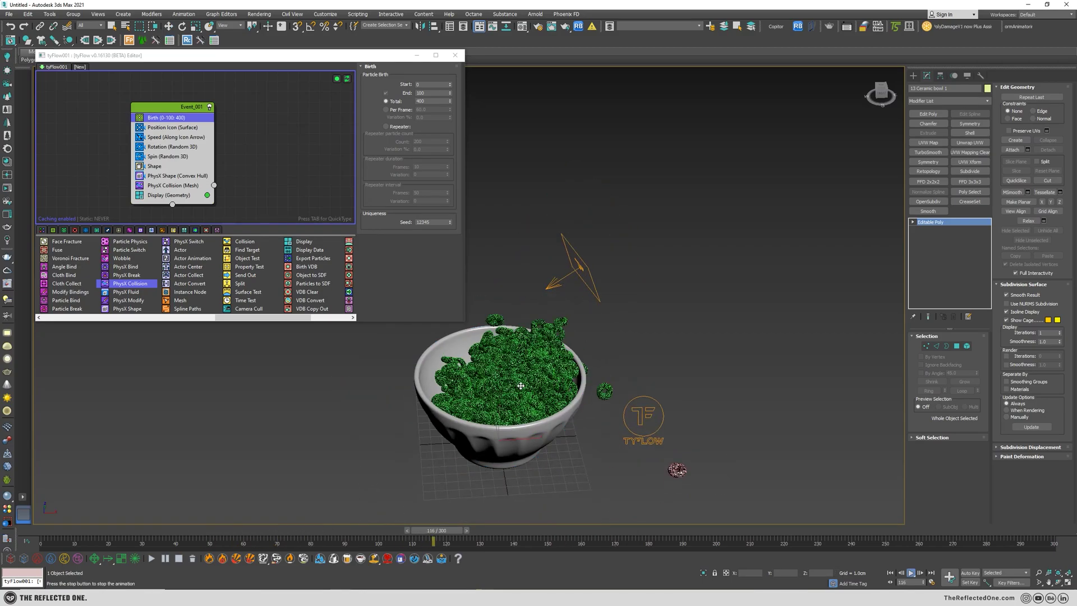
scroll(537, 381, up, 5)
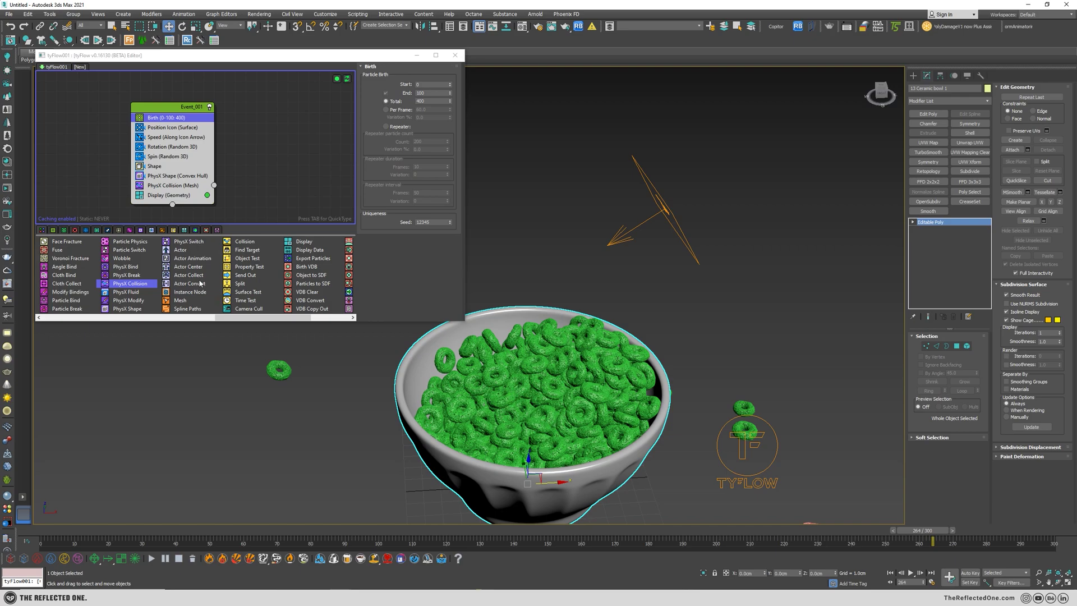
Add a Mesh operator and a Material ID operator to Event_001 below the PhysX Collision operator
drag(174, 303, 158, 195)
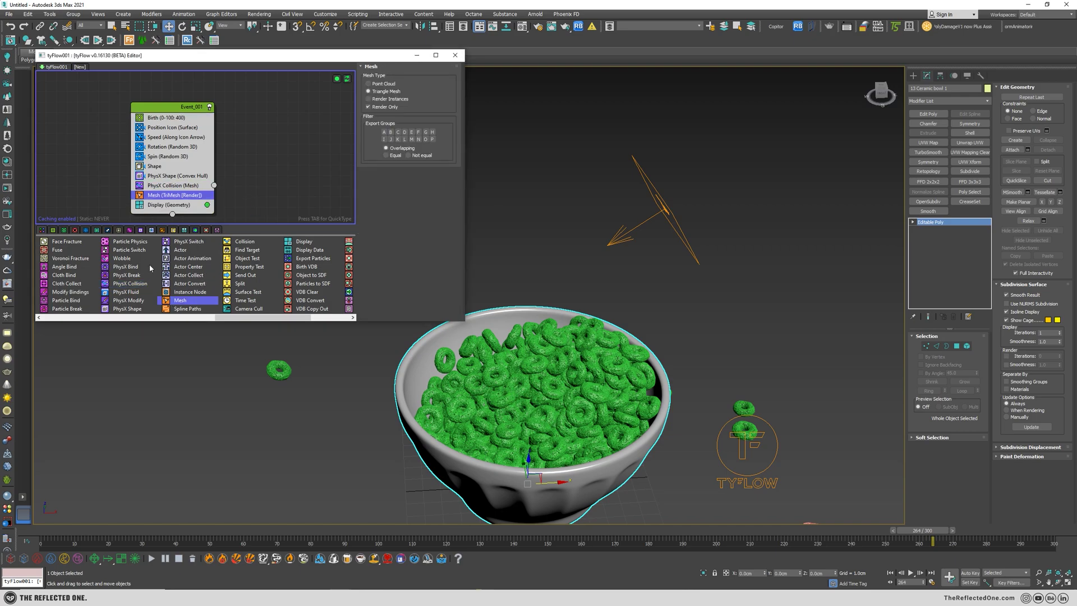
key(Tab)
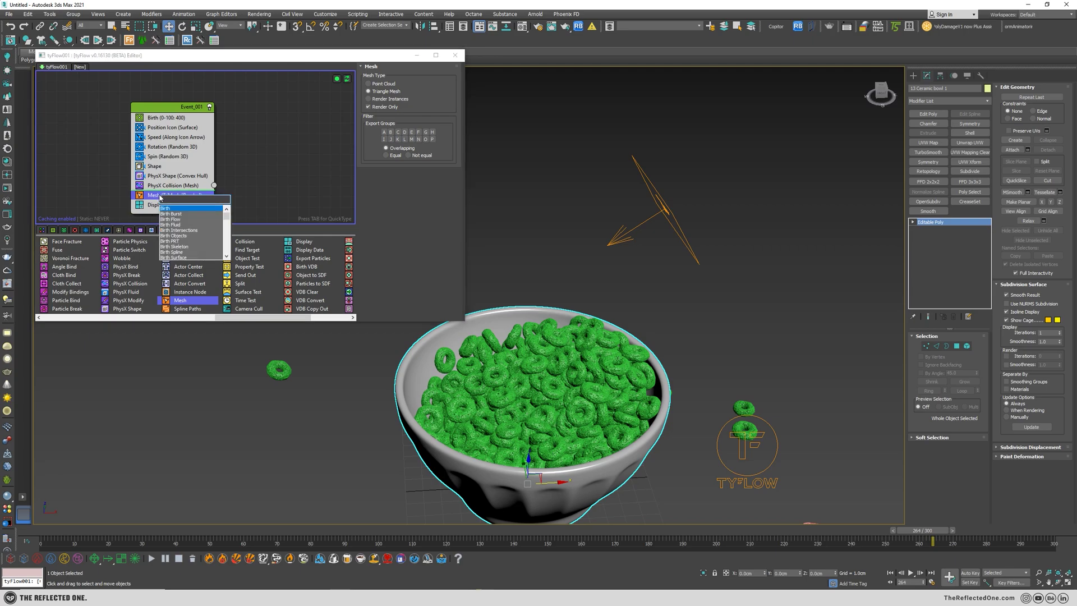
text(mate)
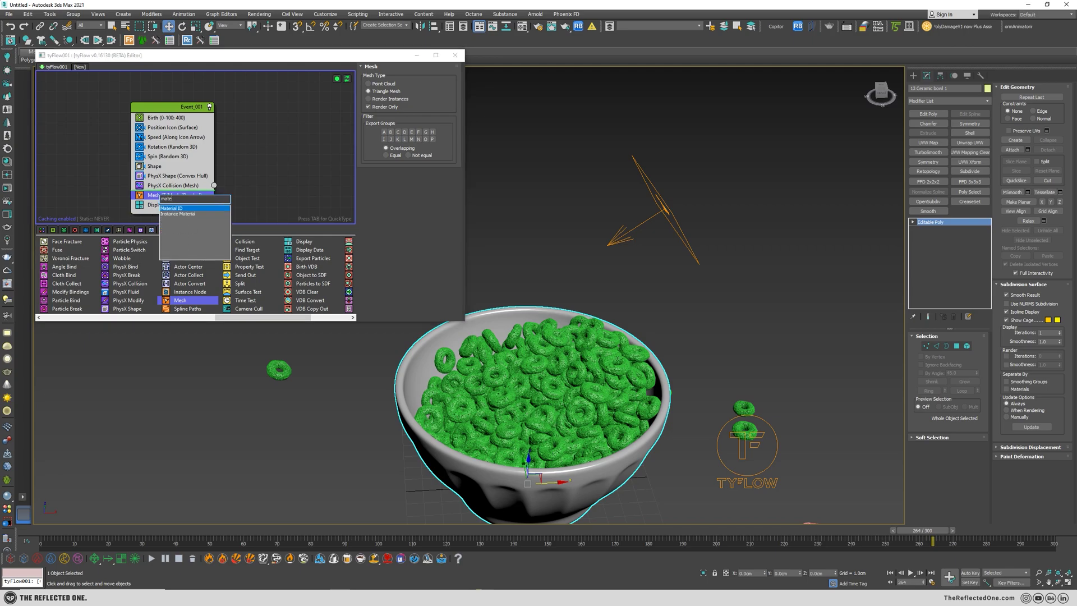
click(170, 210)
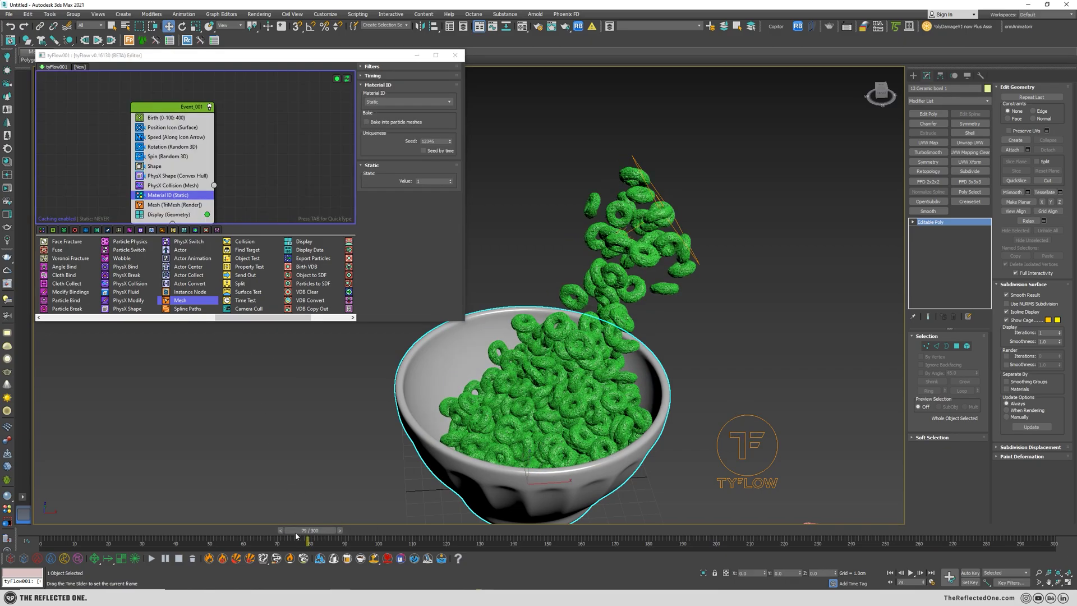
Reposition Event_001 in the flow editor and review the Material ID modes, keeping Static
drag(296, 532, 341, 538)
key(w)
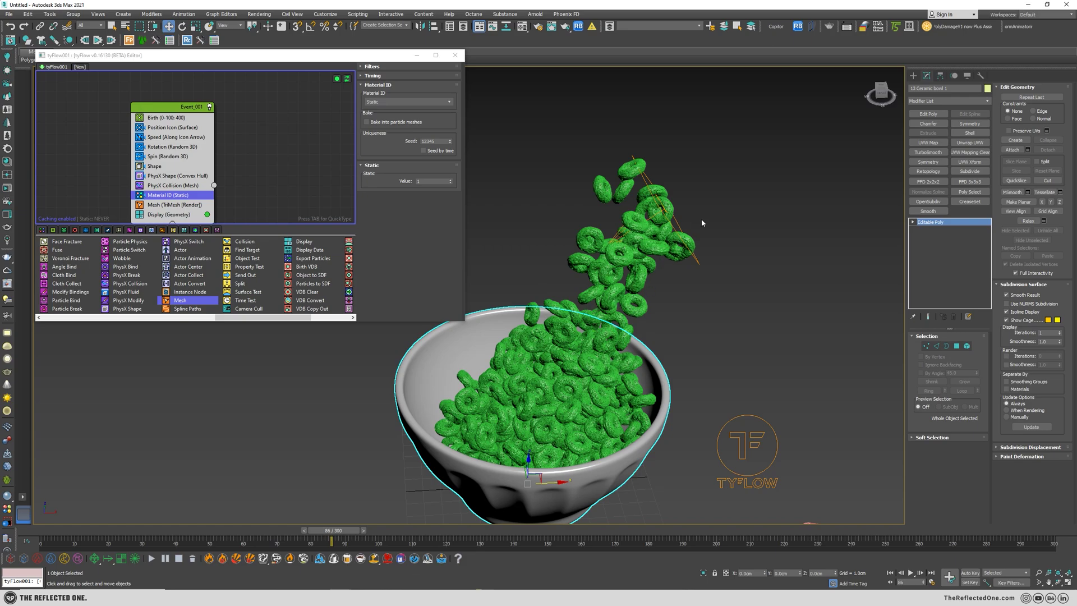
drag(170, 109, 211, 100)
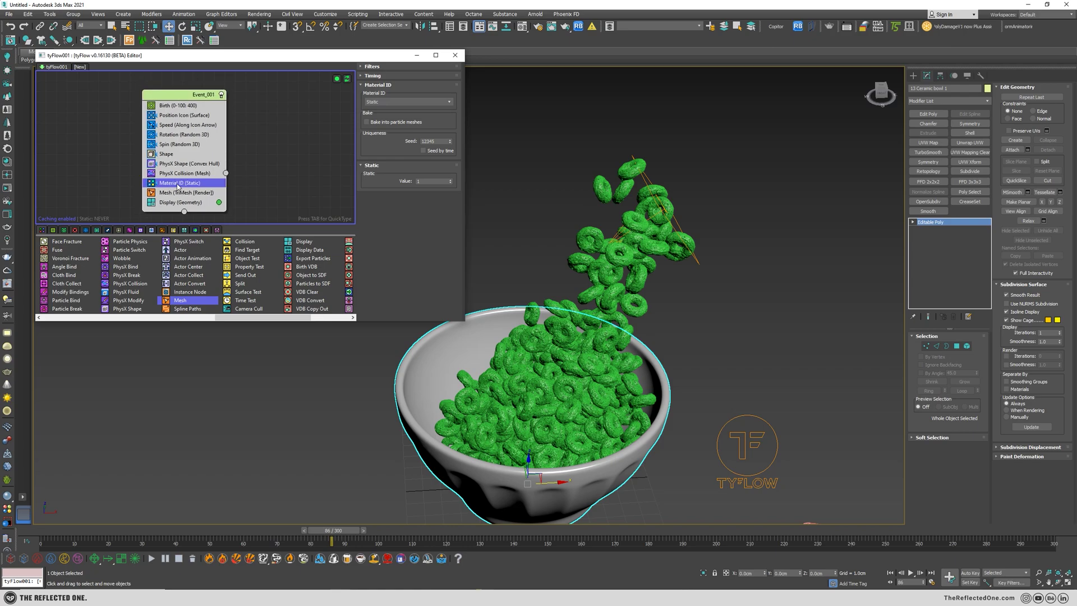
click(383, 102)
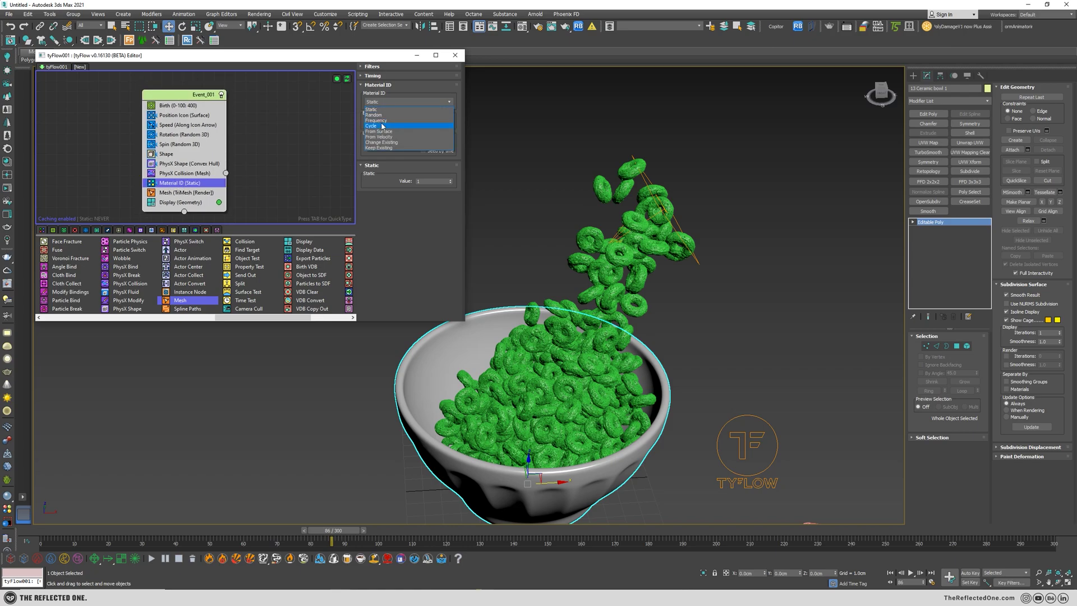
click(380, 104)
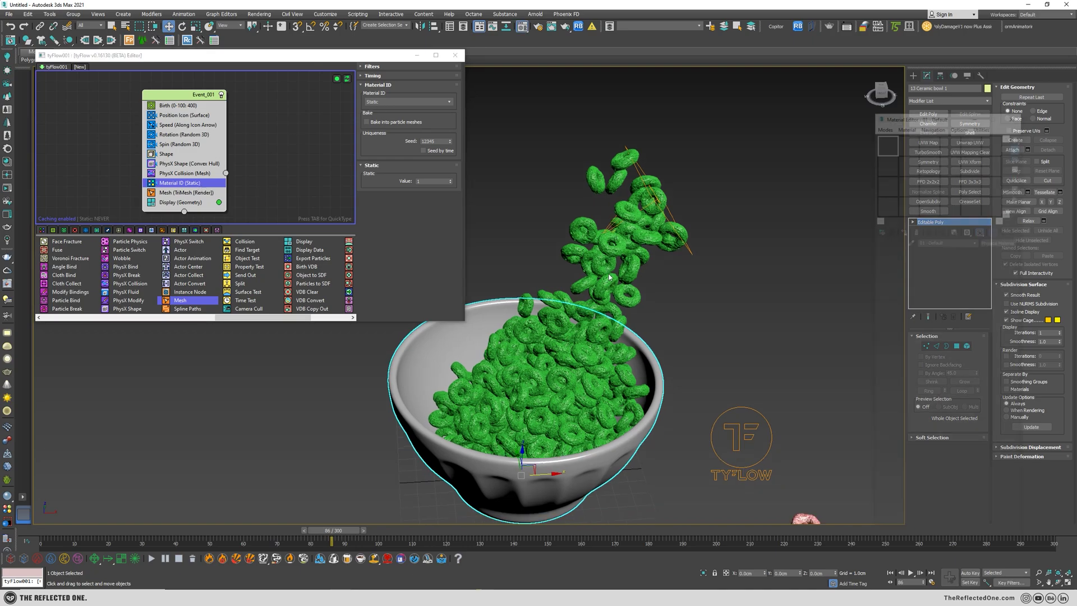
Pick the source cereal ring's material in the Material Editor, assign it to the tyFlow object and scrub the animation to check it
key(m)
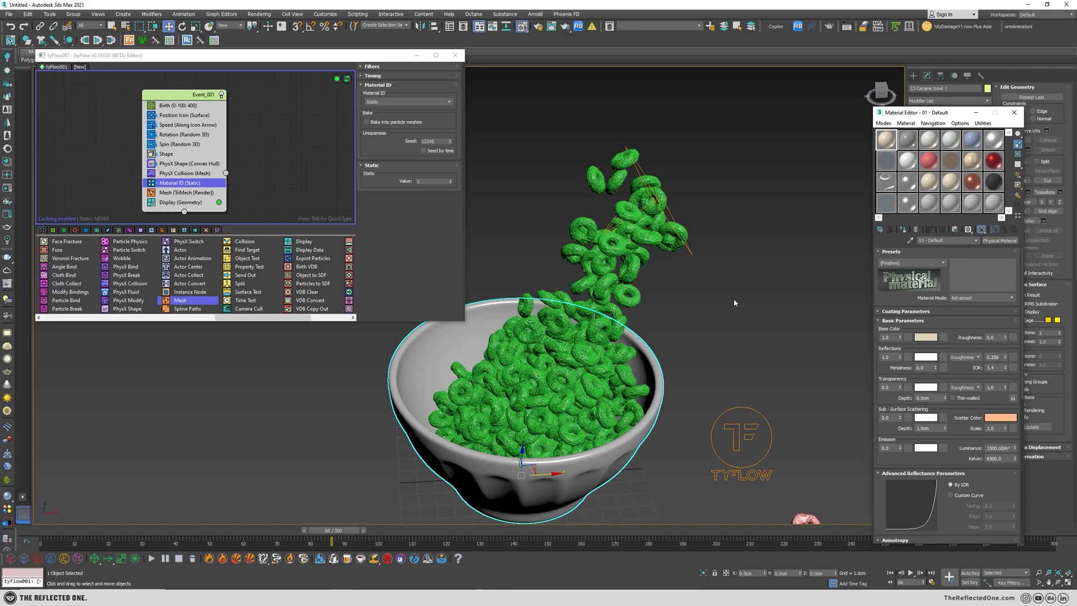
middle_drag(719, 325, 681, 277)
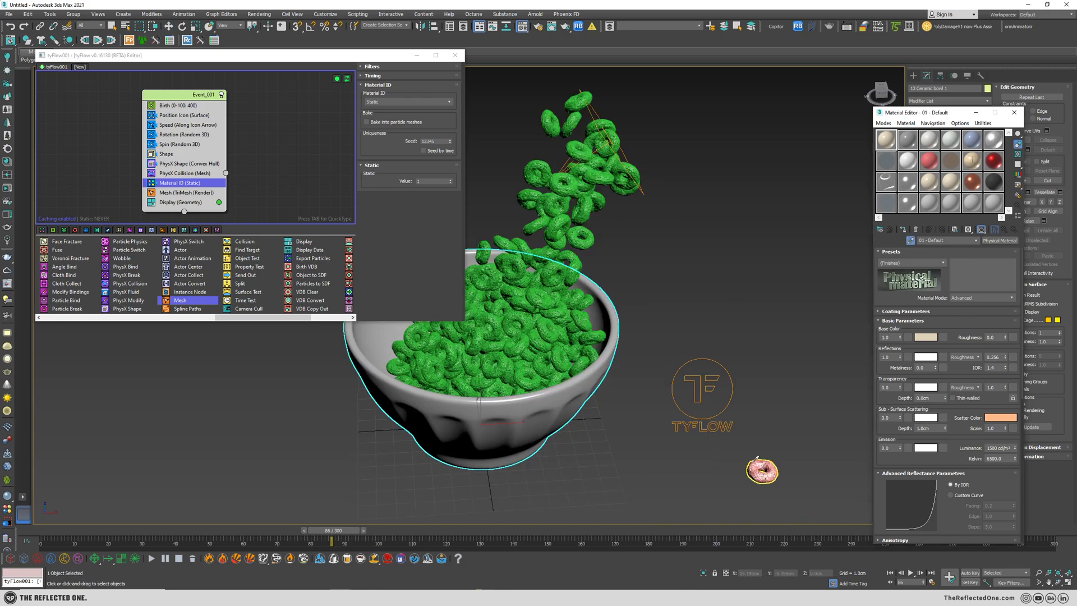
click(758, 461)
key(w)
drag(752, 337, 683, 390)
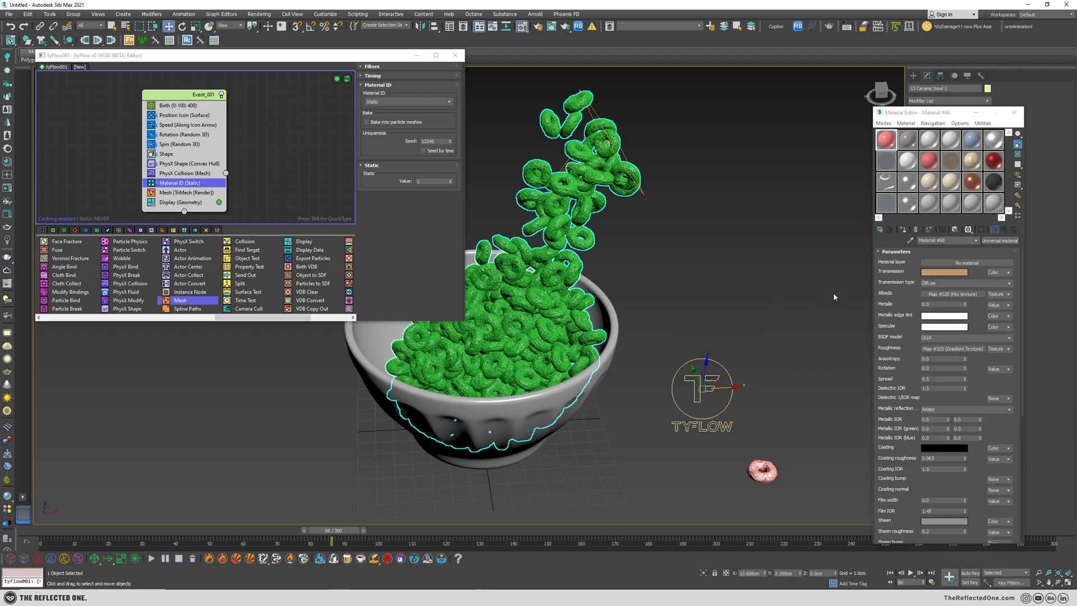
click(908, 230)
click(270, 149)
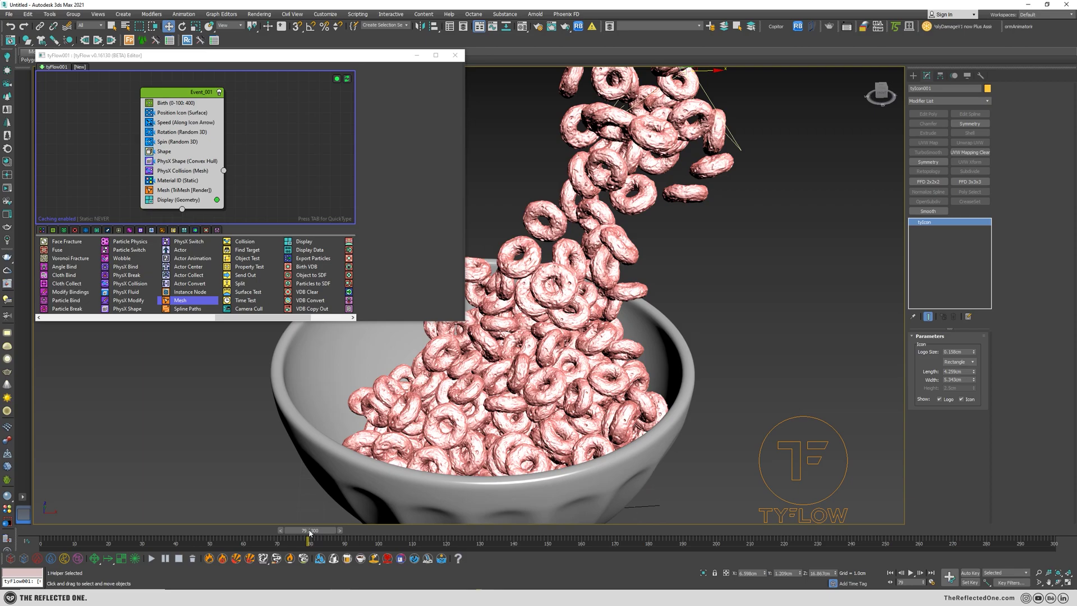
drag(309, 531, 916, 541)
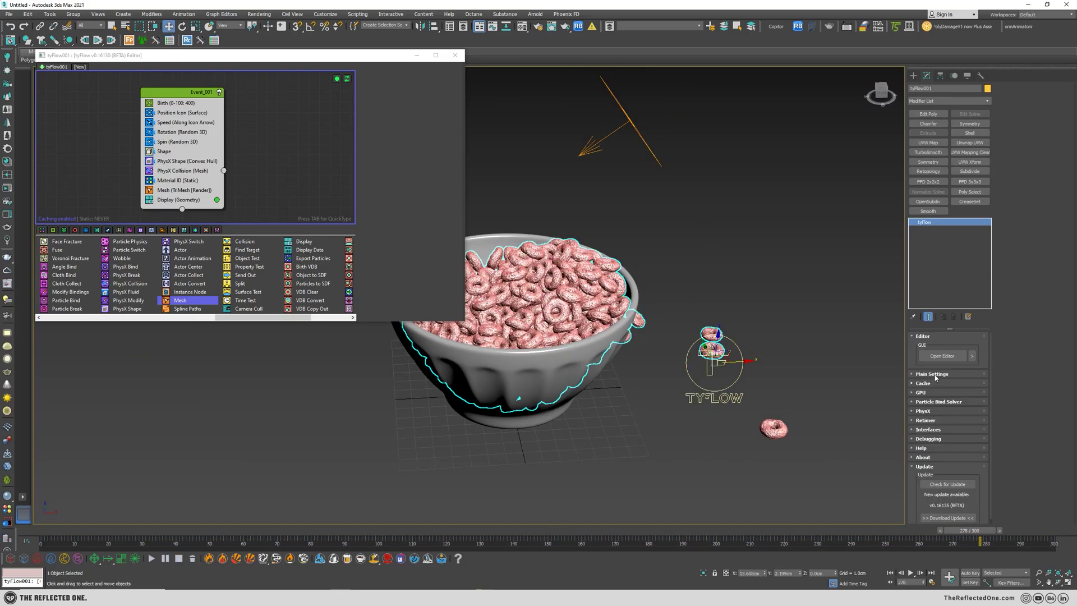
Try a 1/4 Frame time step in the tyFlow main settings, and settle on 1/8 Frame
click(934, 374)
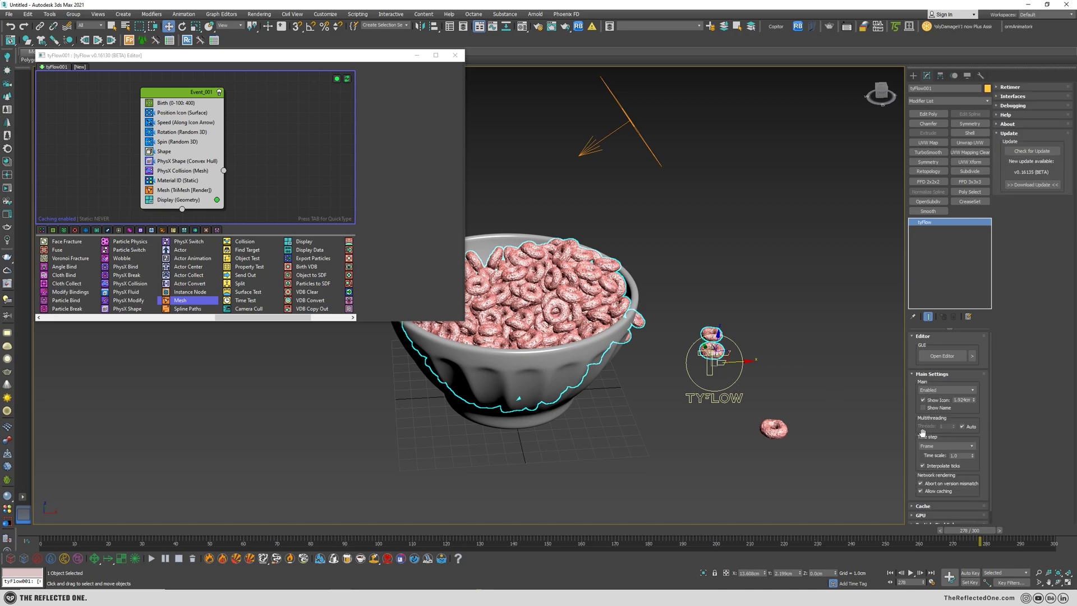
scroll(938, 391, down, 1)
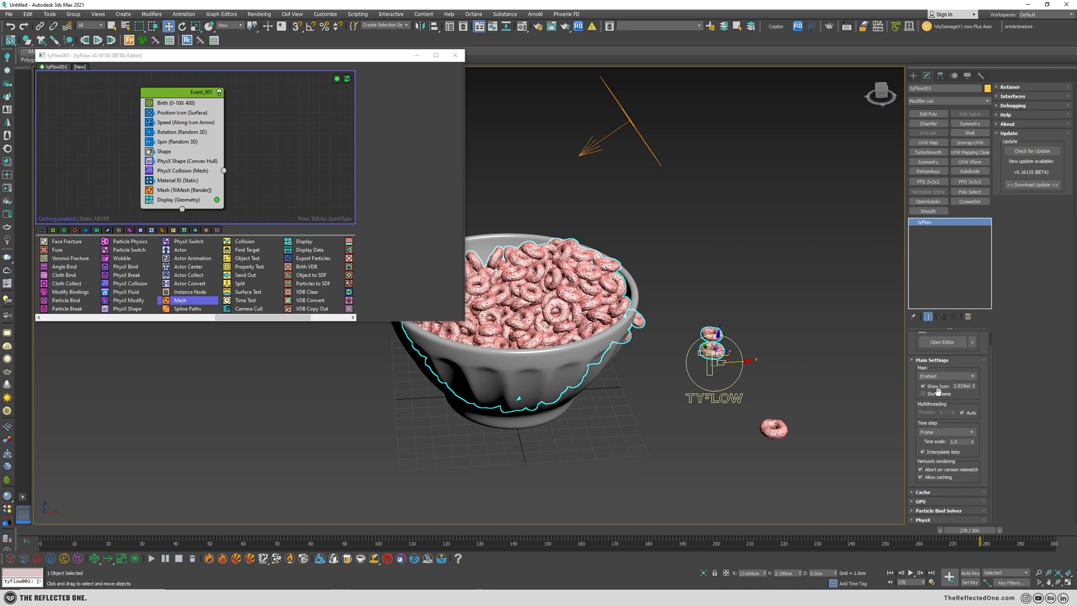
click(934, 432)
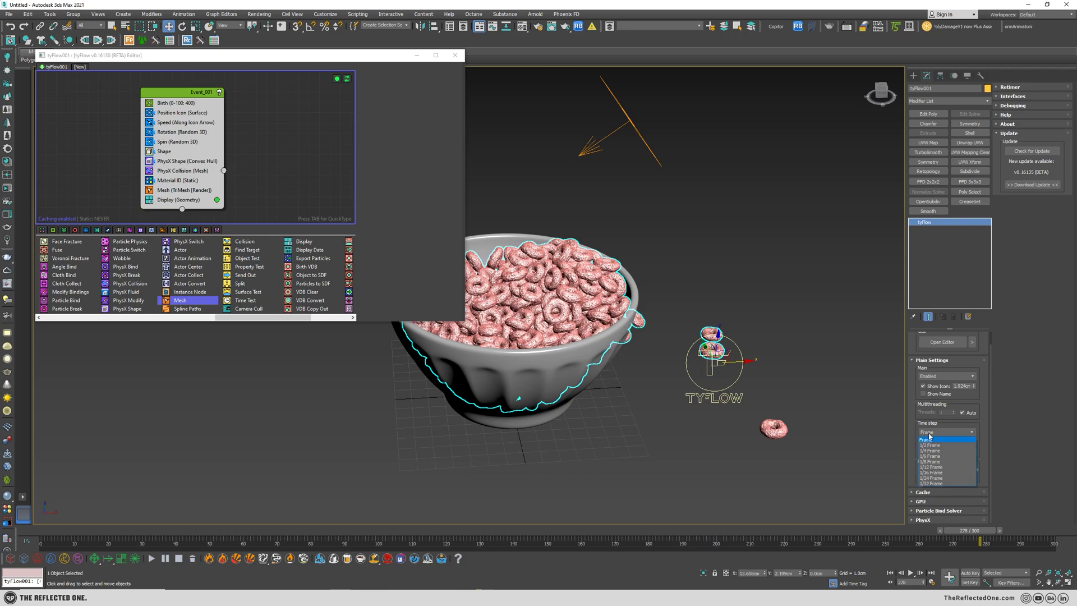
click(930, 451)
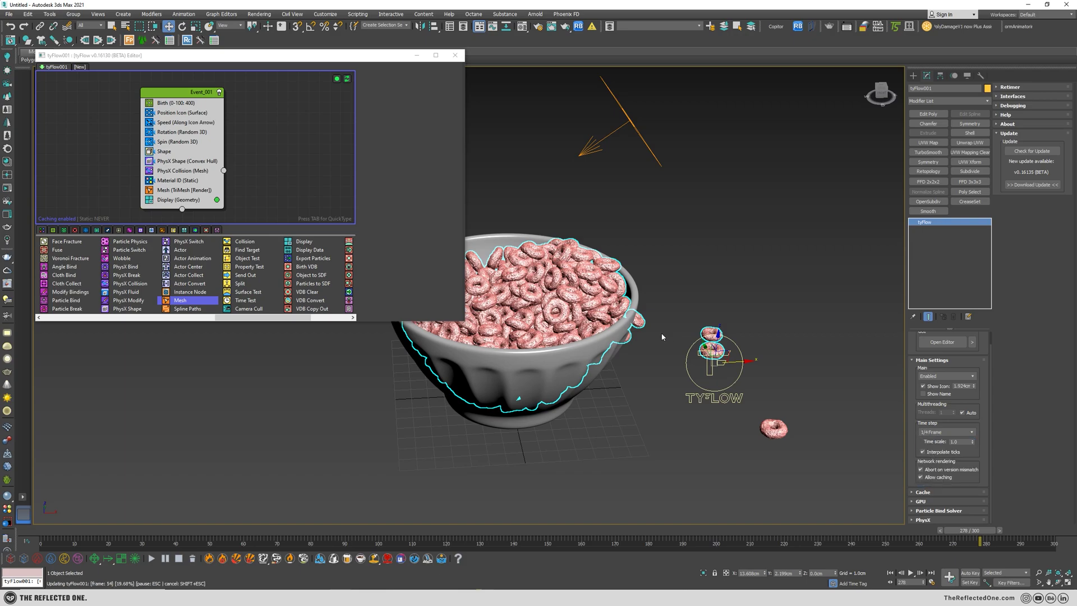
click(940, 432)
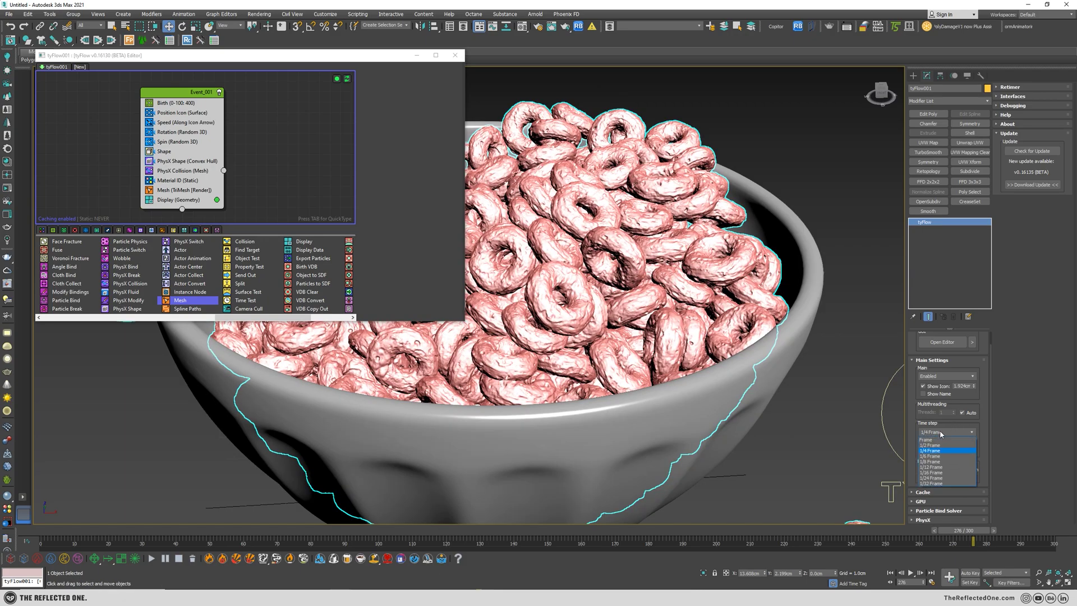
click(931, 462)
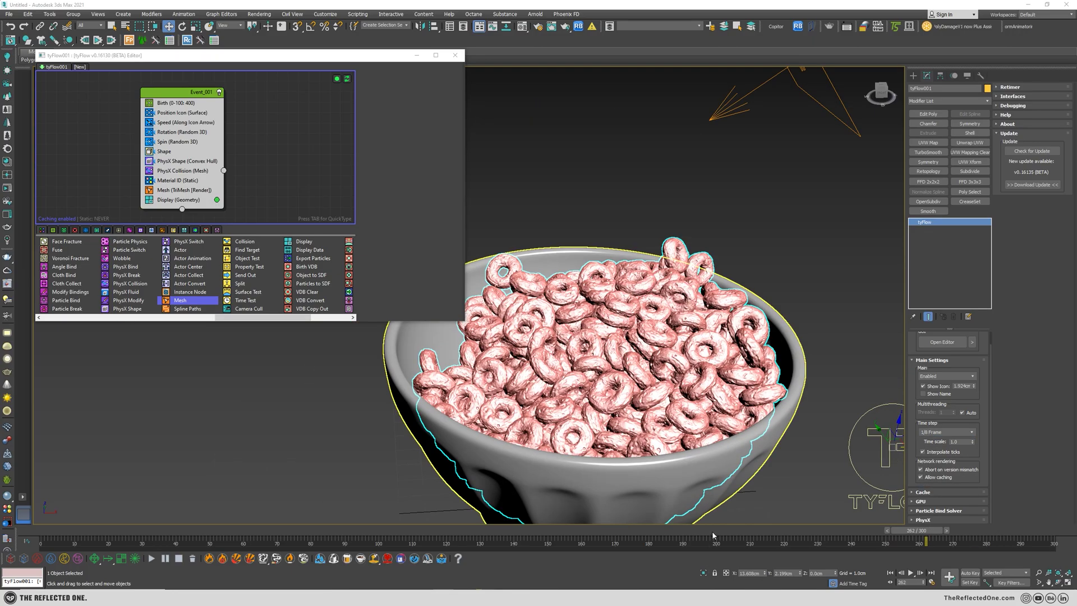
Play and scrub the recalculated simulation, examining how the rings settle against each other and the bowl
drag(712, 533, 42, 533)
key(slash)
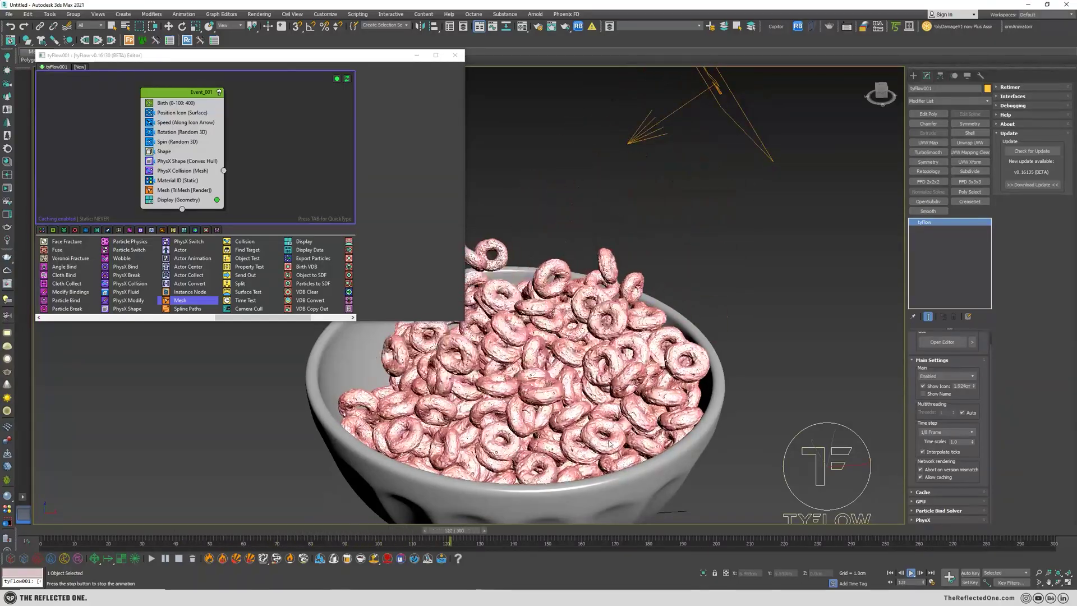
scroll(610, 443, up, 5)
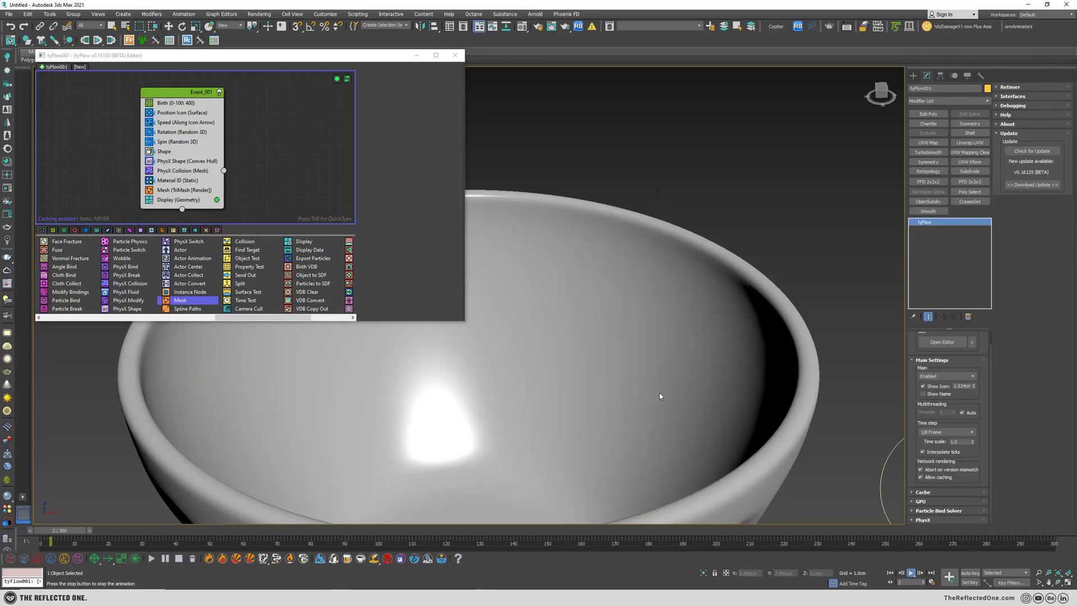
key(slash)
drag(643, 532, 1020, 536)
scroll(705, 361, down, 3)
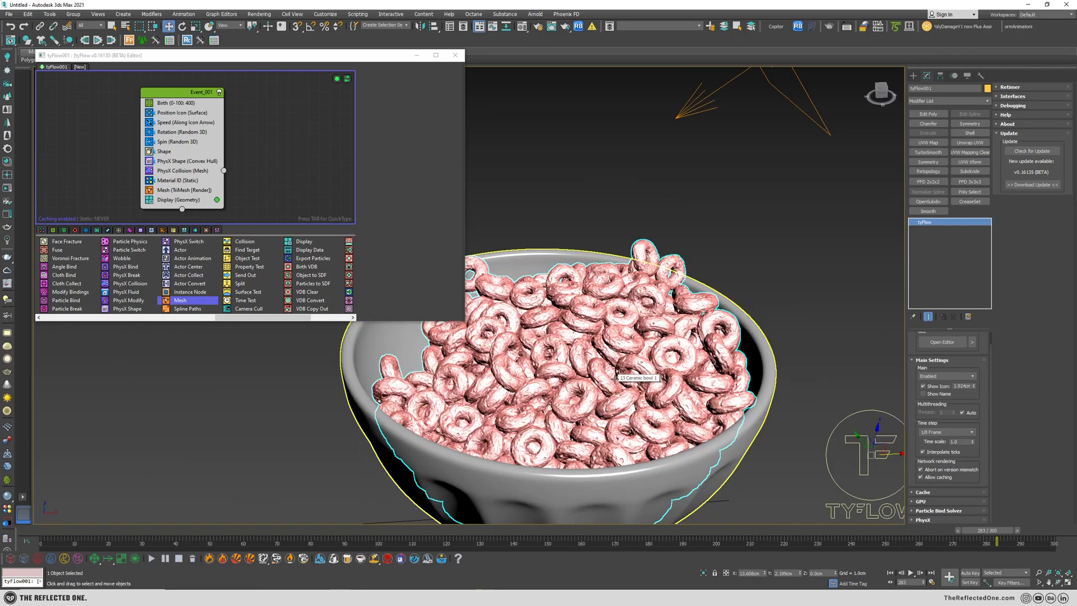
scroll(614, 303, down, 3)
scroll(634, 331, up, 3)
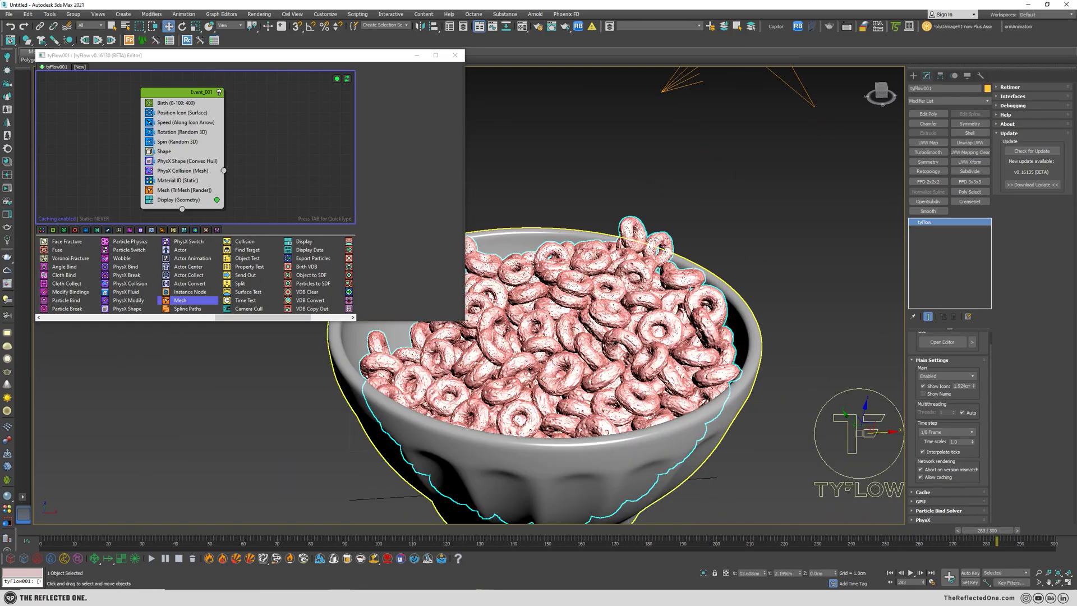
middle_drag(668, 314, 616, 346)
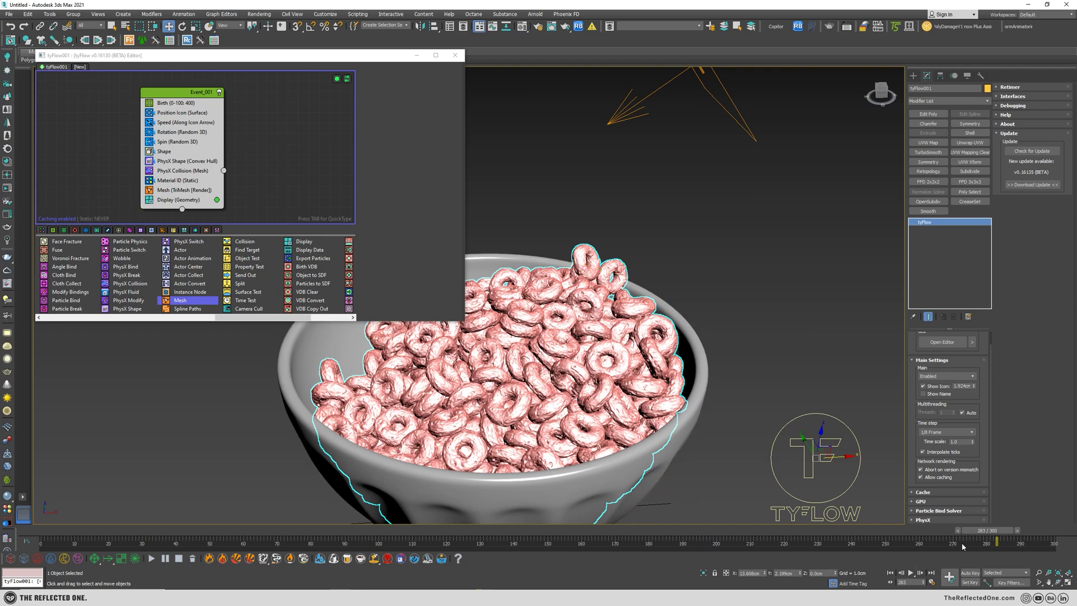
drag(988, 530, 927, 522)
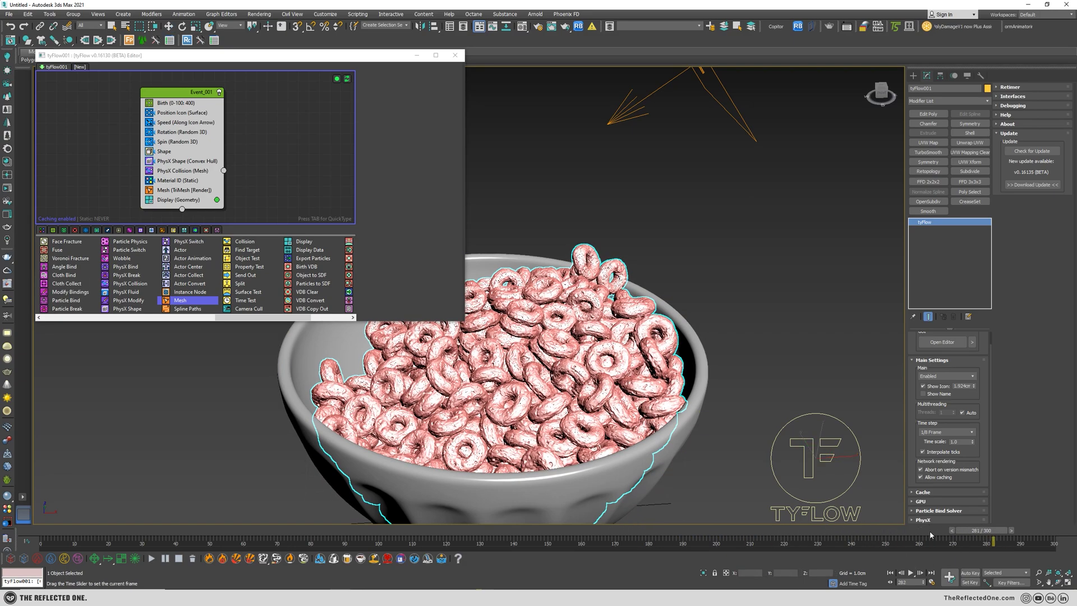
Add an Export Particles operator to Event_001 above Display and set its export type to Objects
scroll(296, 271, right, 2)
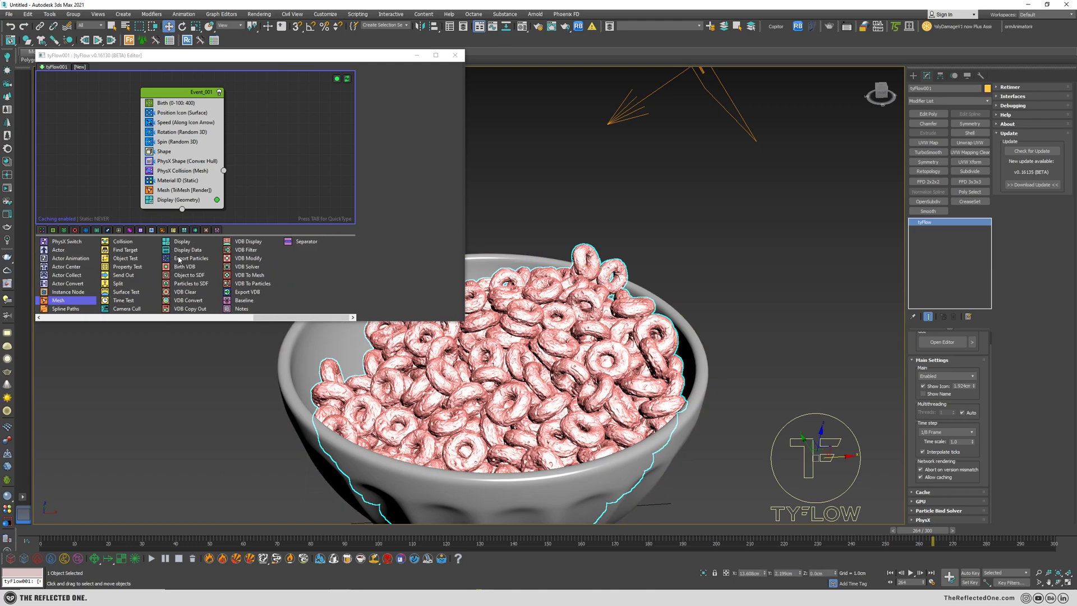
drag(178, 258, 172, 198)
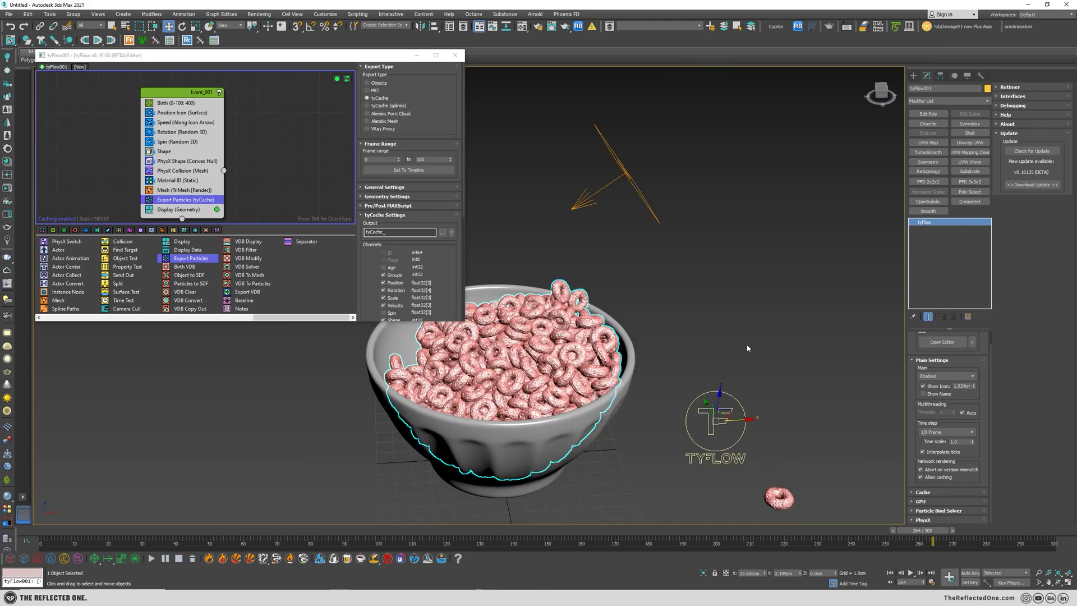
click(746, 344)
click(694, 460)
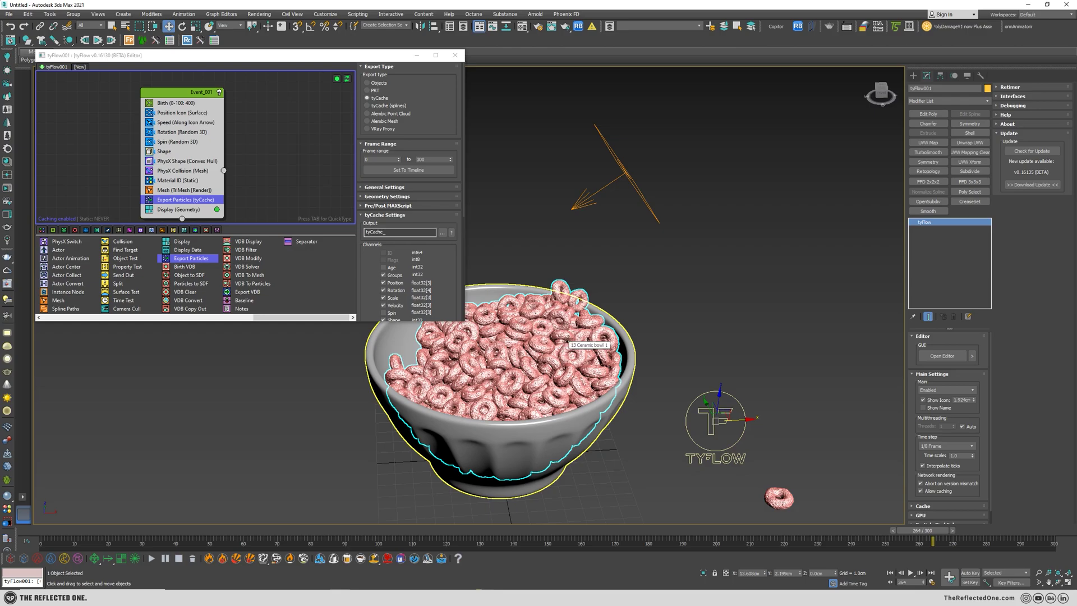
drag(933, 536, 556, 503)
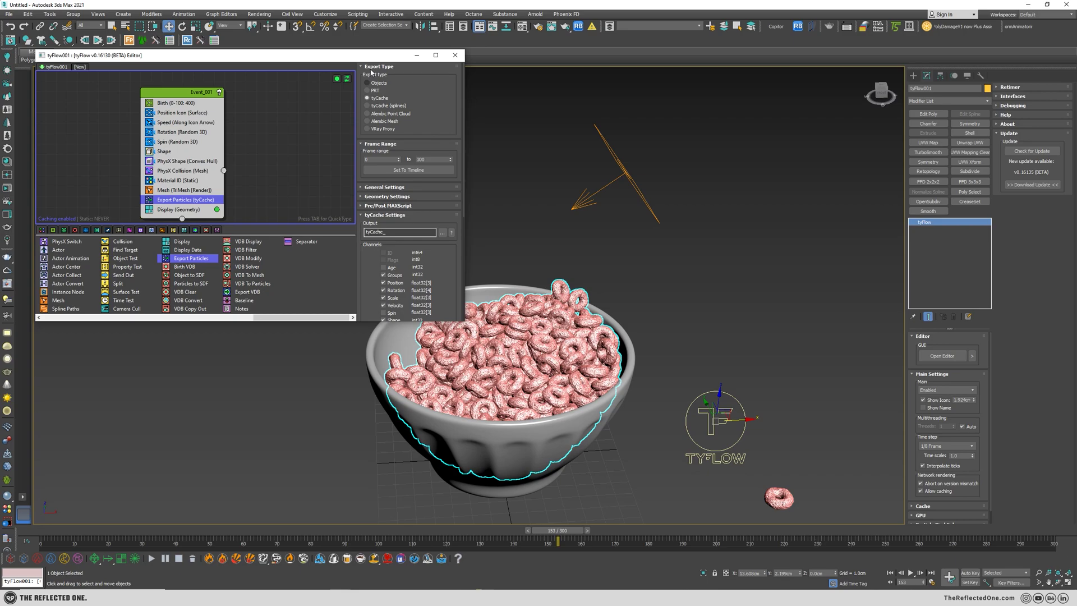
click(374, 83)
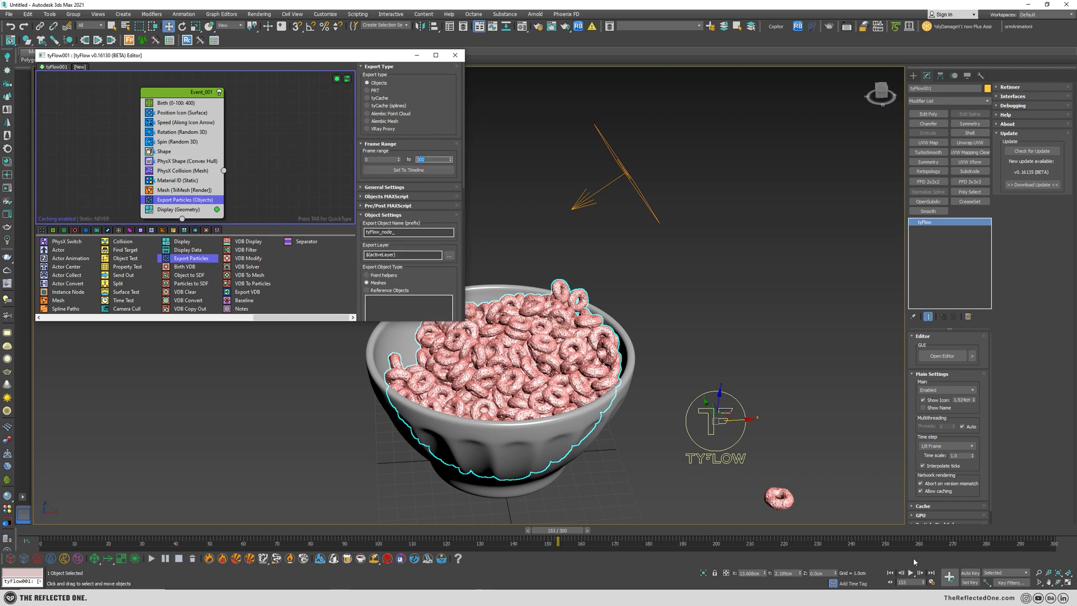
Go to frame 262 and set the end of the export frame range to 262
mouse_move(918, 537)
mouse_down()
mouse_move(929, 535)
mouse_move(863, 530)
mouse_move(921, 528)
mouse_up()
key(w)
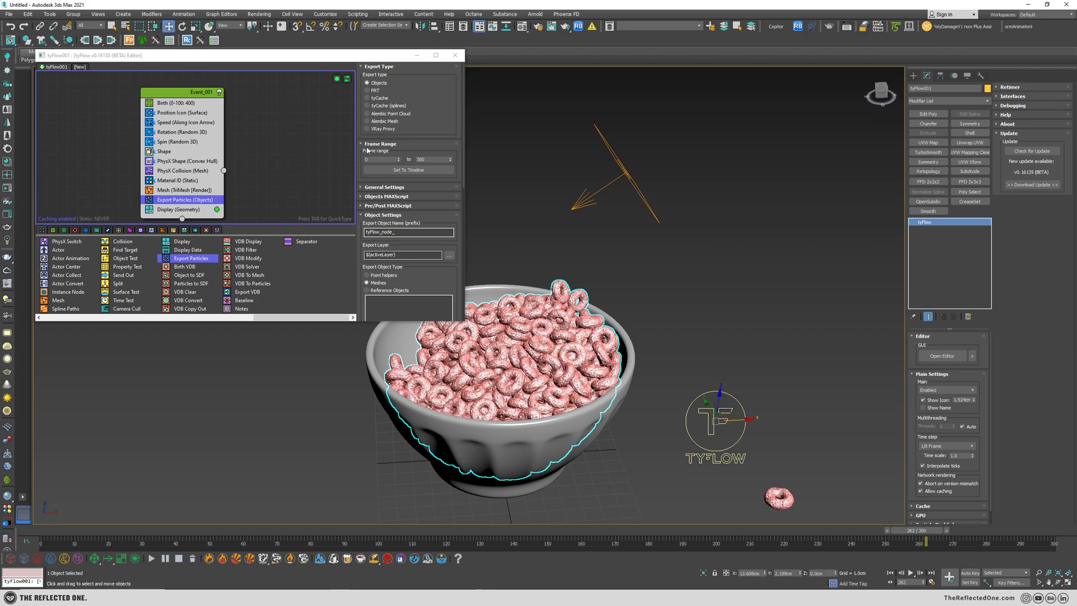
click(435, 161)
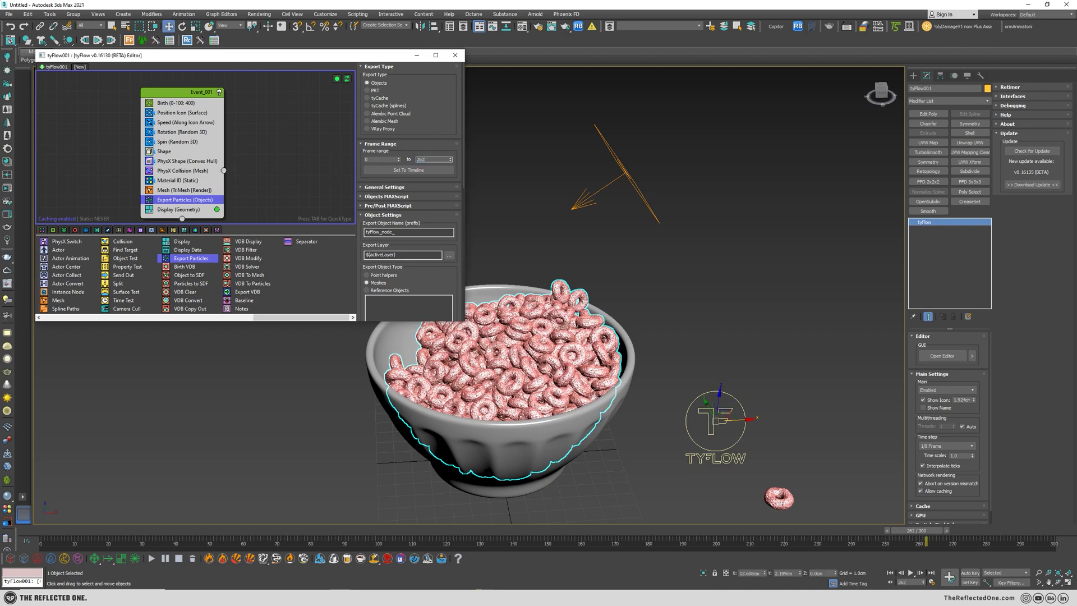
Export the particles as mesh objects with the remaining export settings left at their defaults
scroll(441, 169, down, 10)
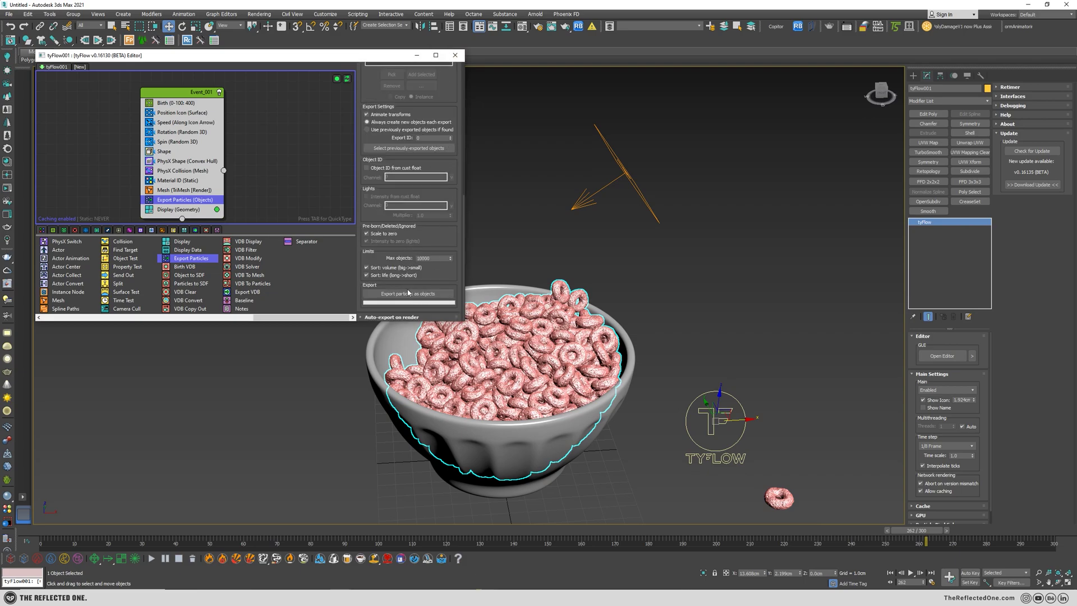
click(407, 294)
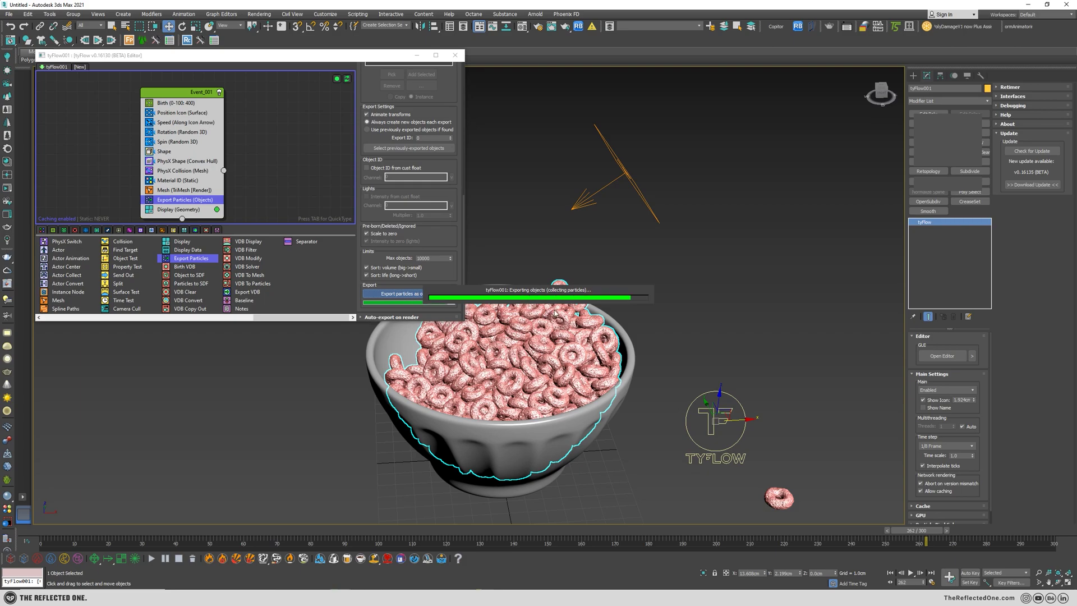
click(527, 325)
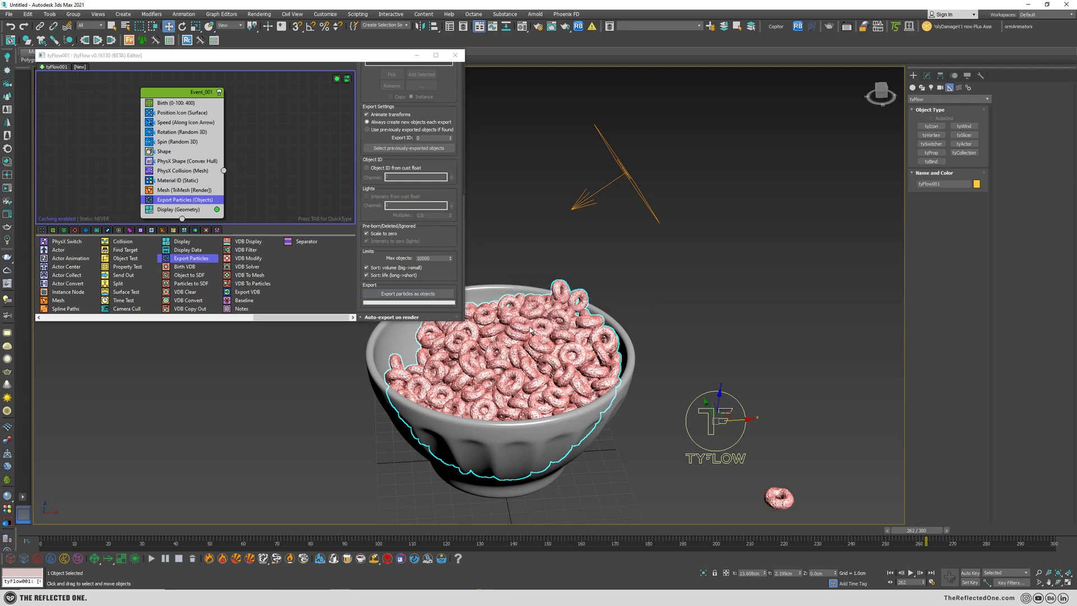
Scrub through the timeline and disable the Birth operator in Event_001 so only the exported ring meshes are left
click(544, 324)
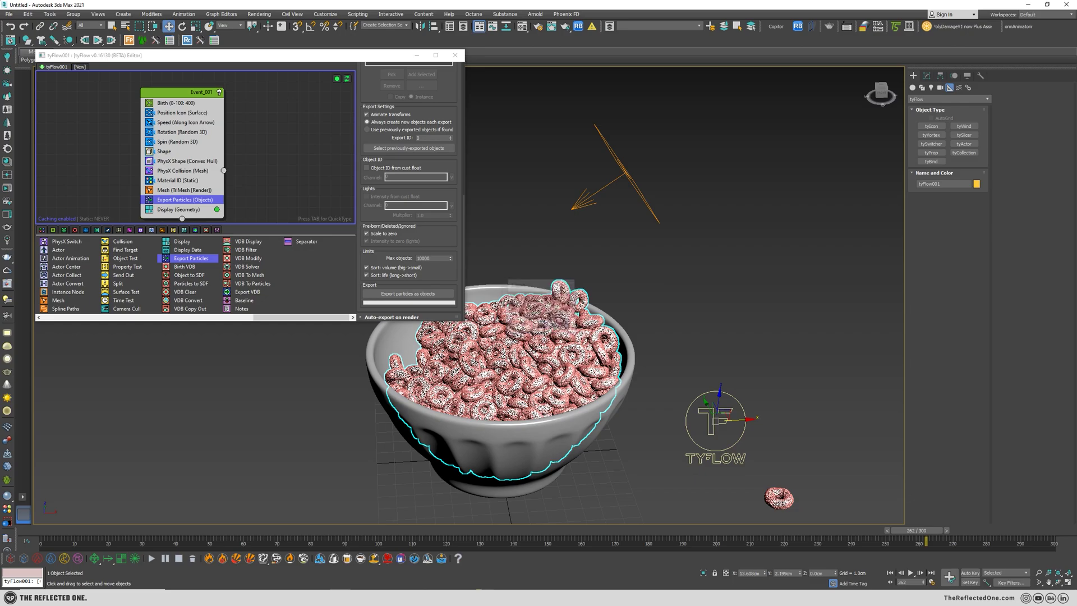
drag(160, 532, 472, 522)
click(149, 104)
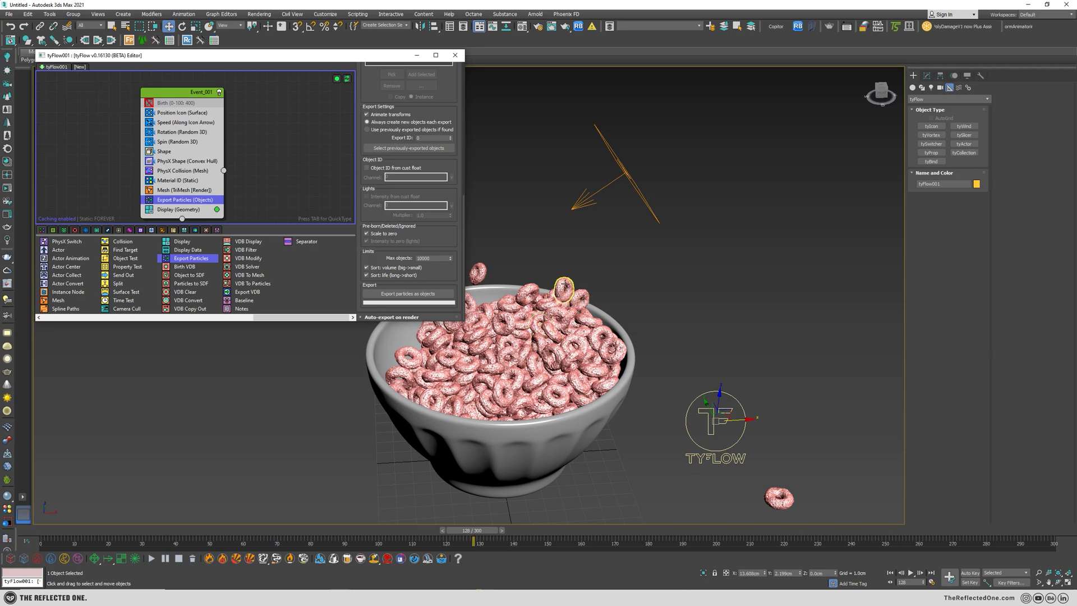
Select individual exported rings and scrub the timeline, examining their baked motion in close-up and overview
click(563, 288)
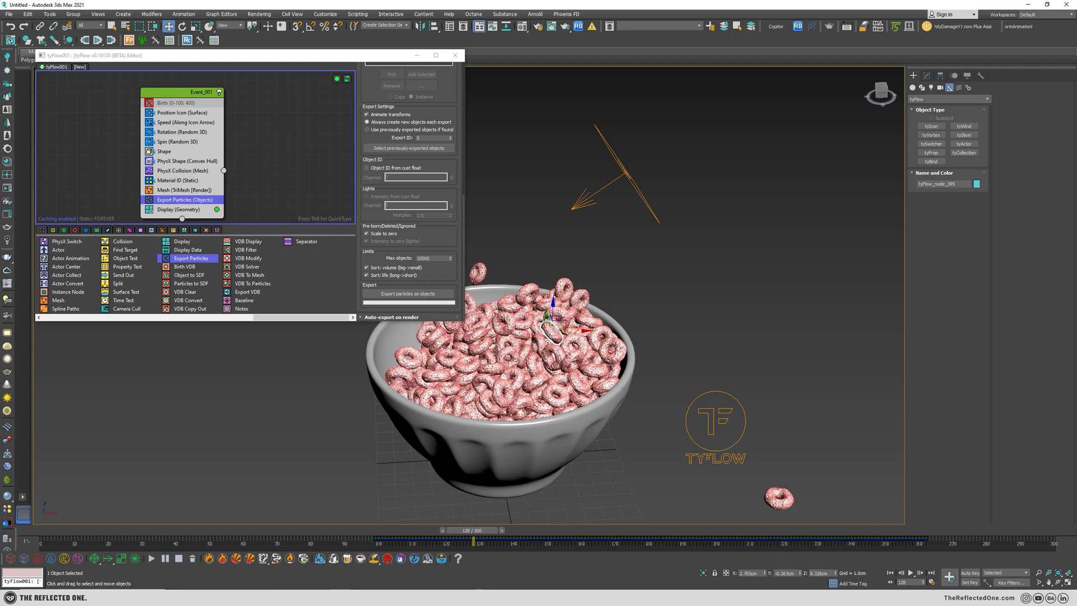
click(521, 318)
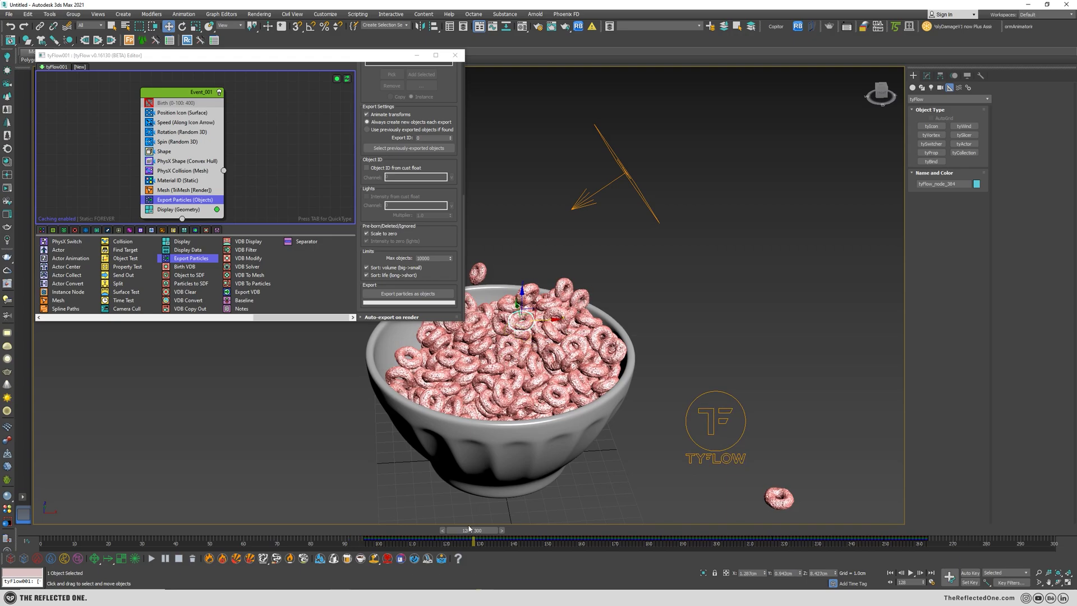
drag(469, 528, 516, 530)
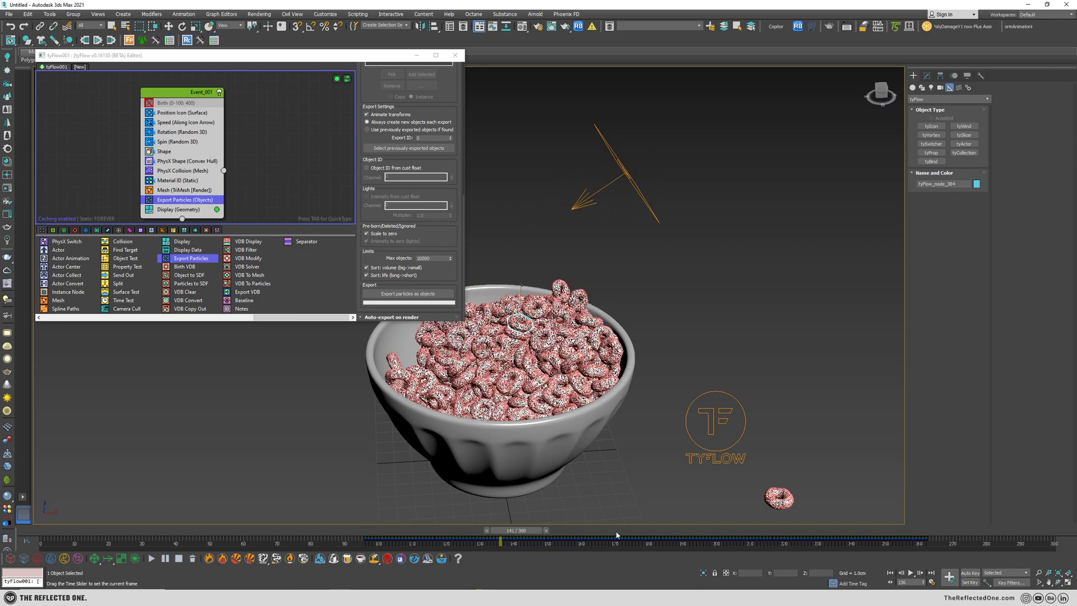
drag(616, 535, 766, 530)
key(w)
scroll(522, 325, up, 10)
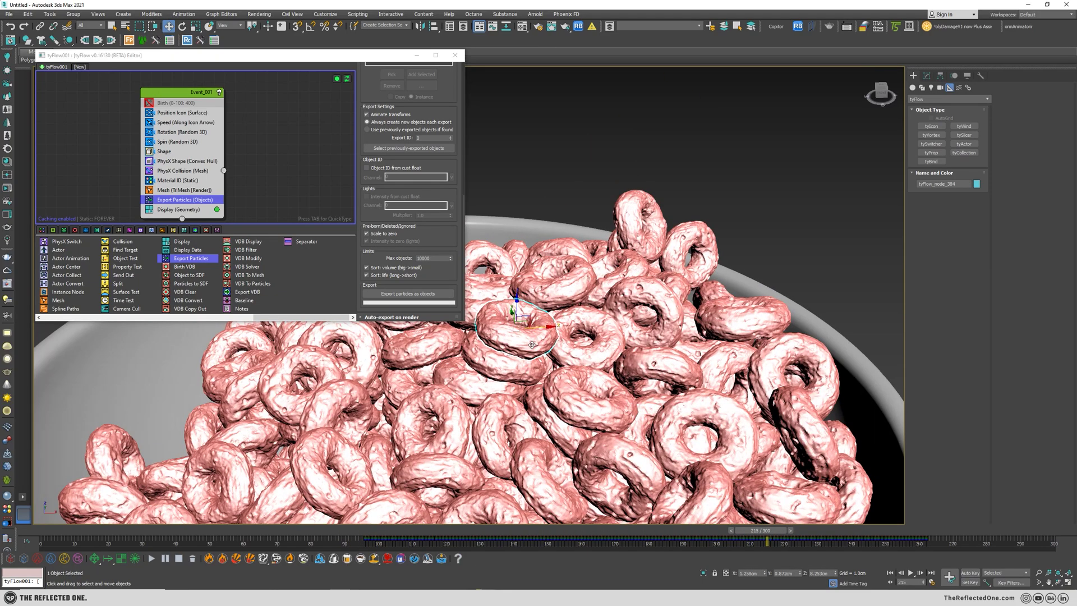
scroll(532, 345, down, 10)
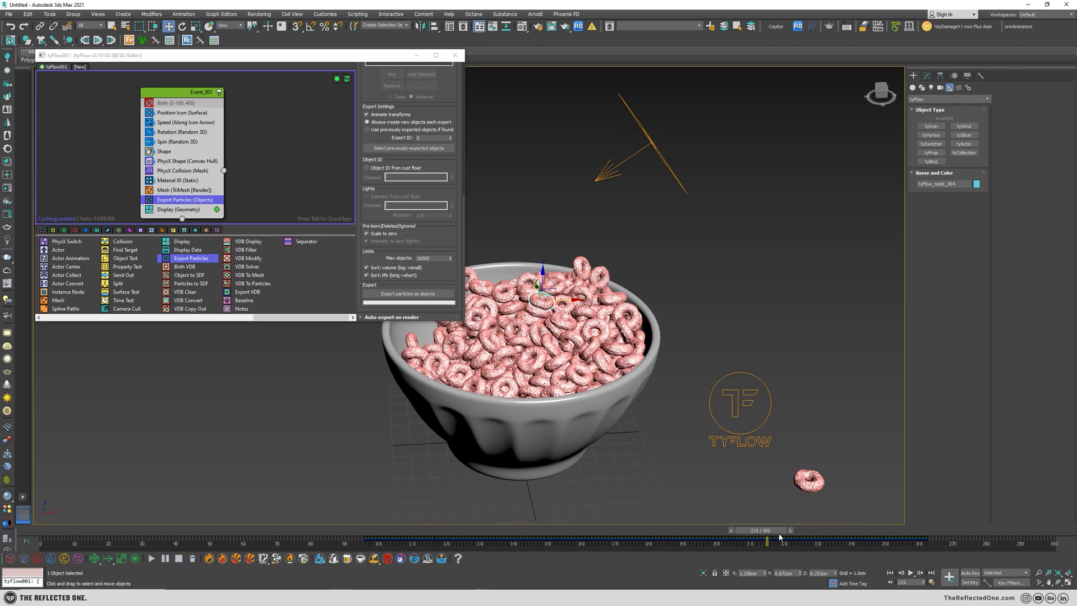
Play and scrub the exported ring animation past the end of the export range, examining how the rings settle in the bowl
key(/)
scroll(531, 322, up, 8)
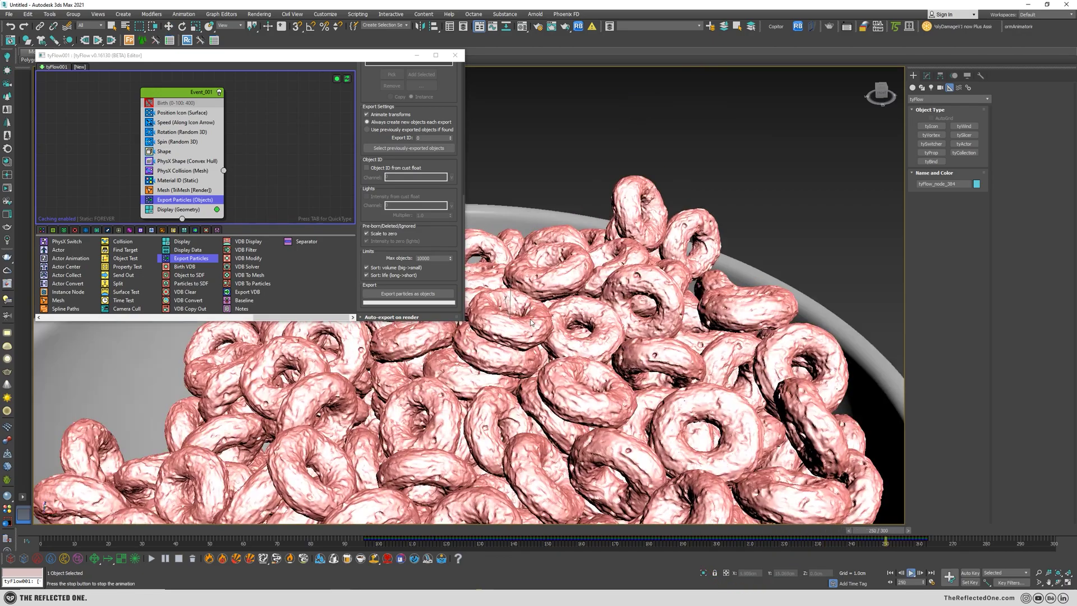
key(/)
drag(975, 531, 908, 532)
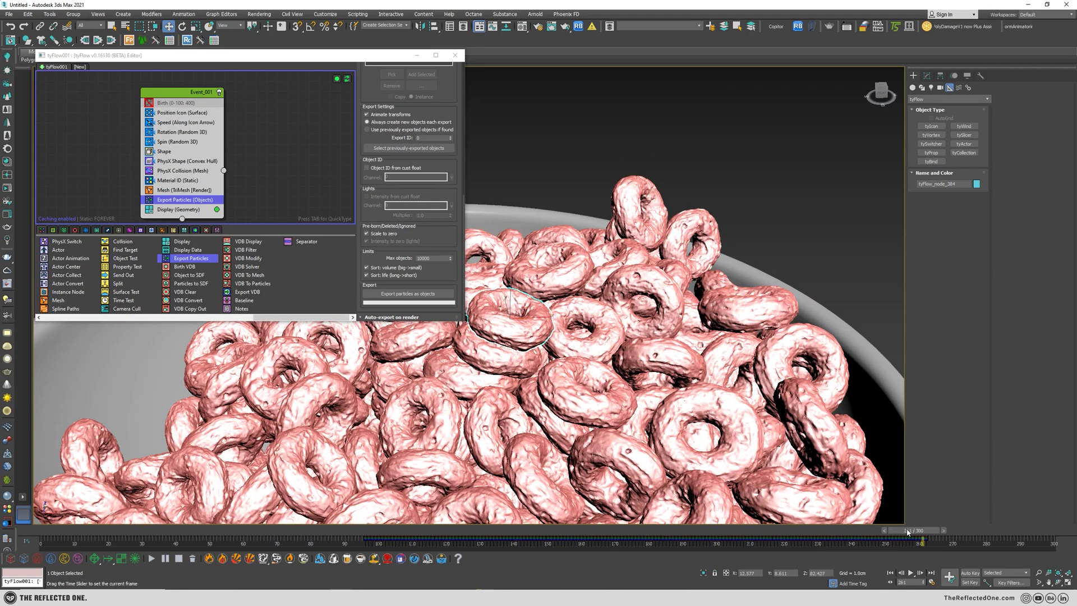
key(/)
scroll(624, 371, down, 8)
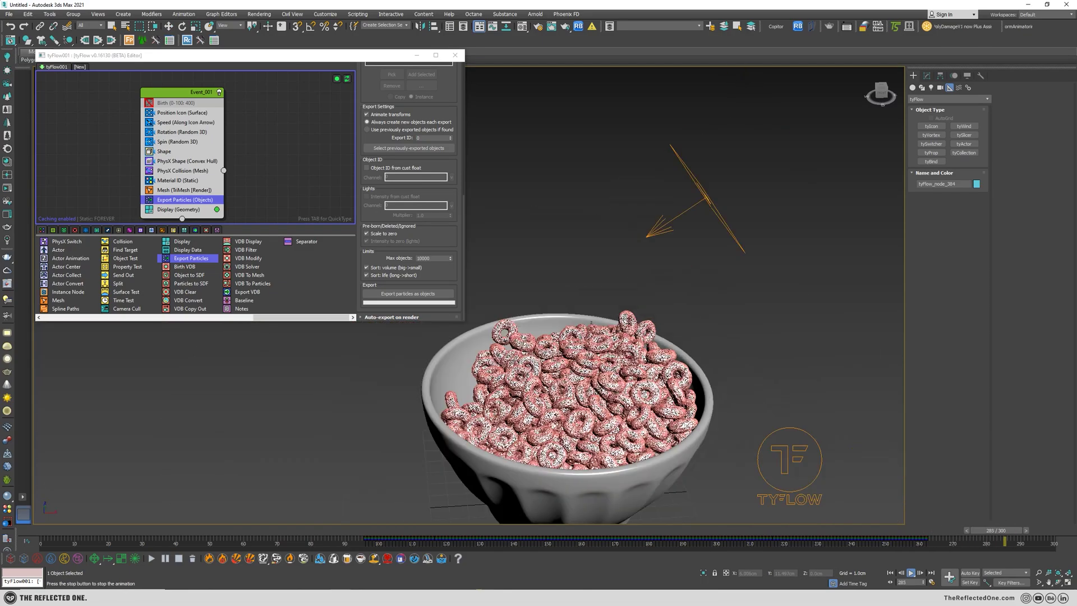
middle_drag(607, 387, 592, 313)
scroll(592, 314, up, 4)
drag(446, 532, 1012, 515)
scroll(590, 300, down, 4)
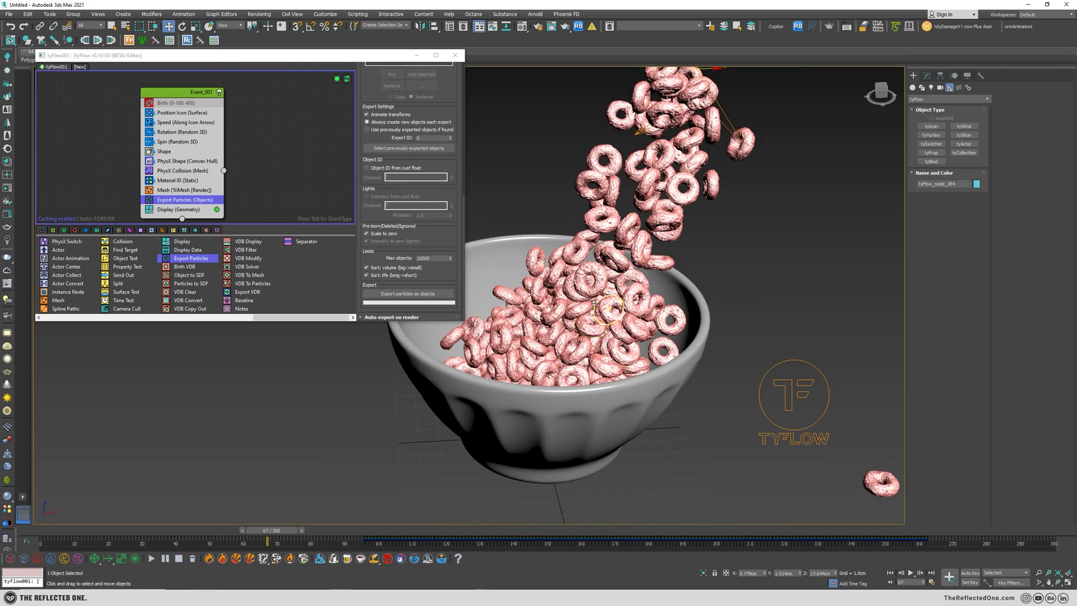
Select one exported ring and extend the selection to all similar objects
click(590, 293)
right_click(591, 293)
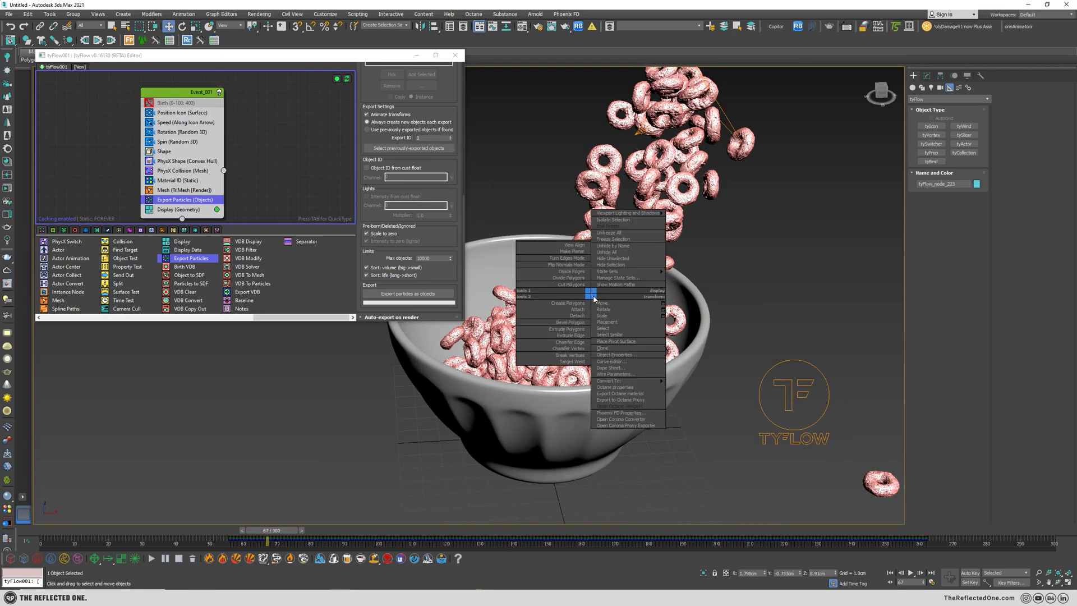
click(620, 335)
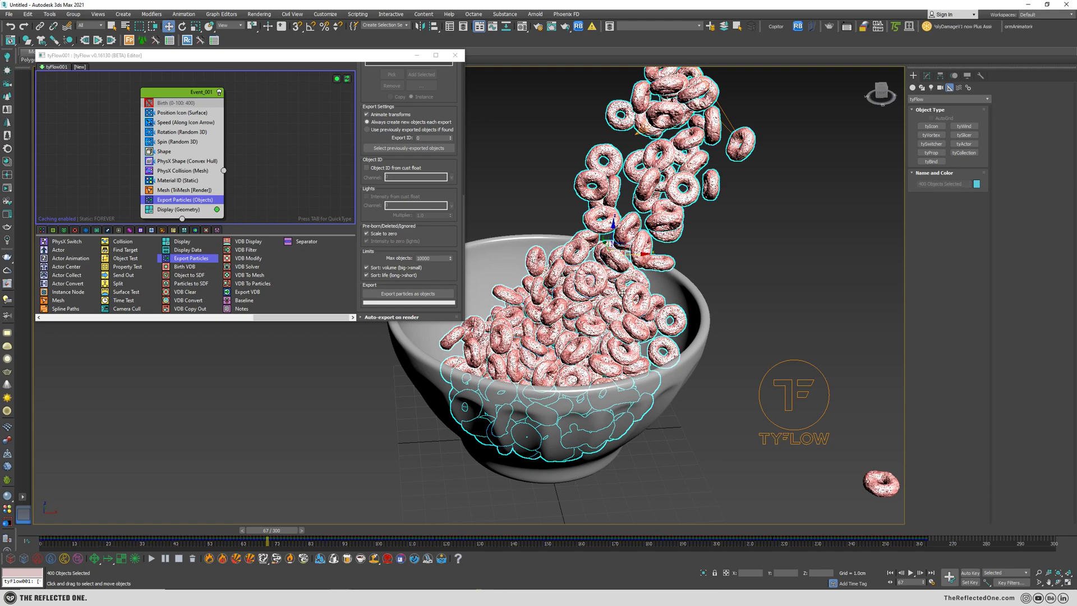
middle_drag(635, 249, 620, 283)
right_click(609, 266)
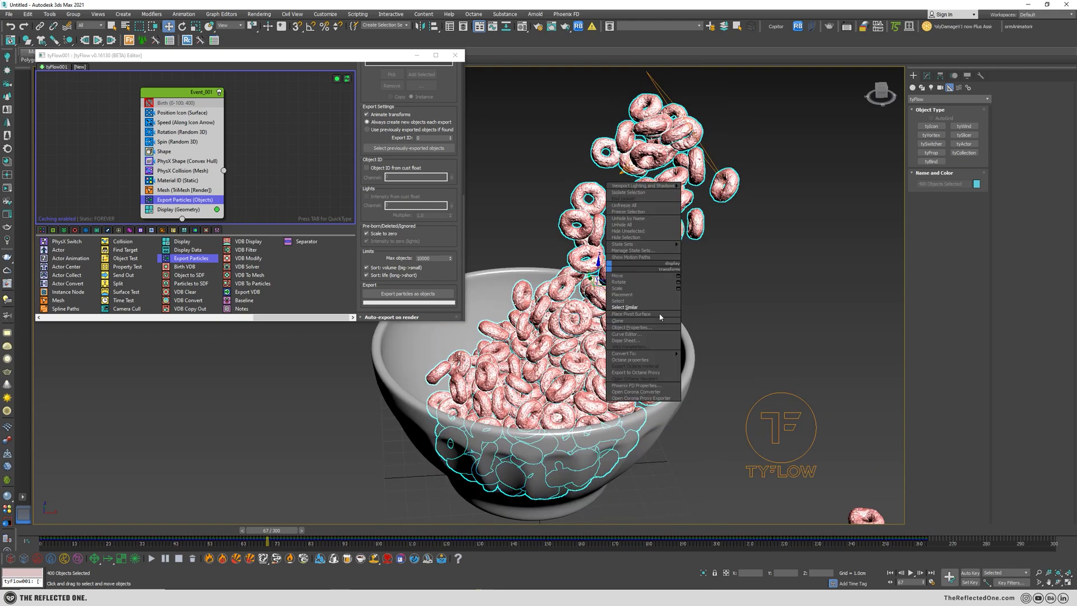
click(566, 237)
Select a single exported ring, extend the selection with Select Similar and delete all the exported ring meshes
click(594, 247)
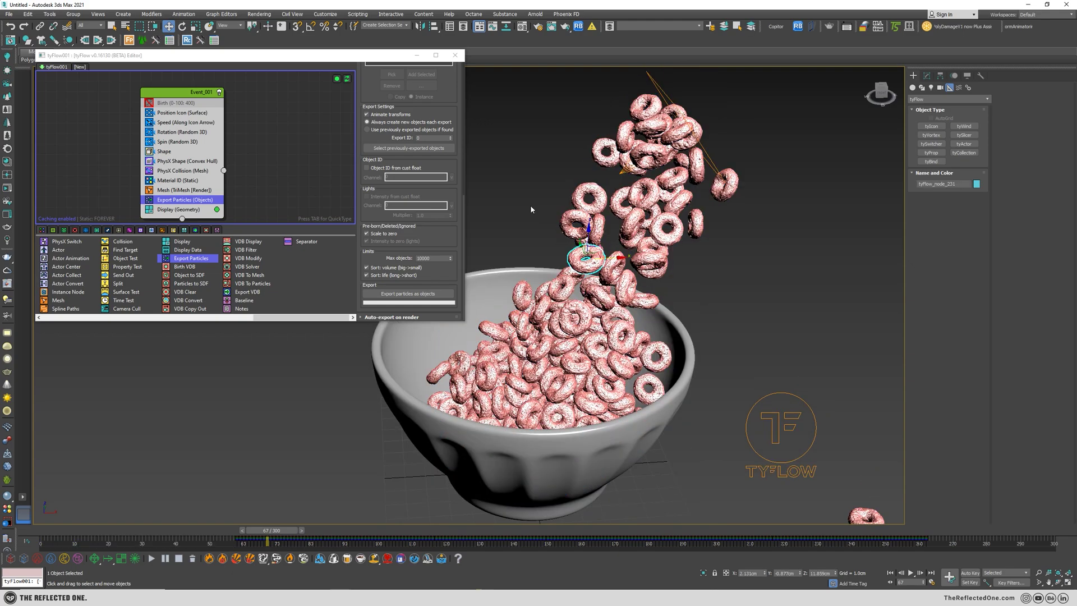
click(28, 14)
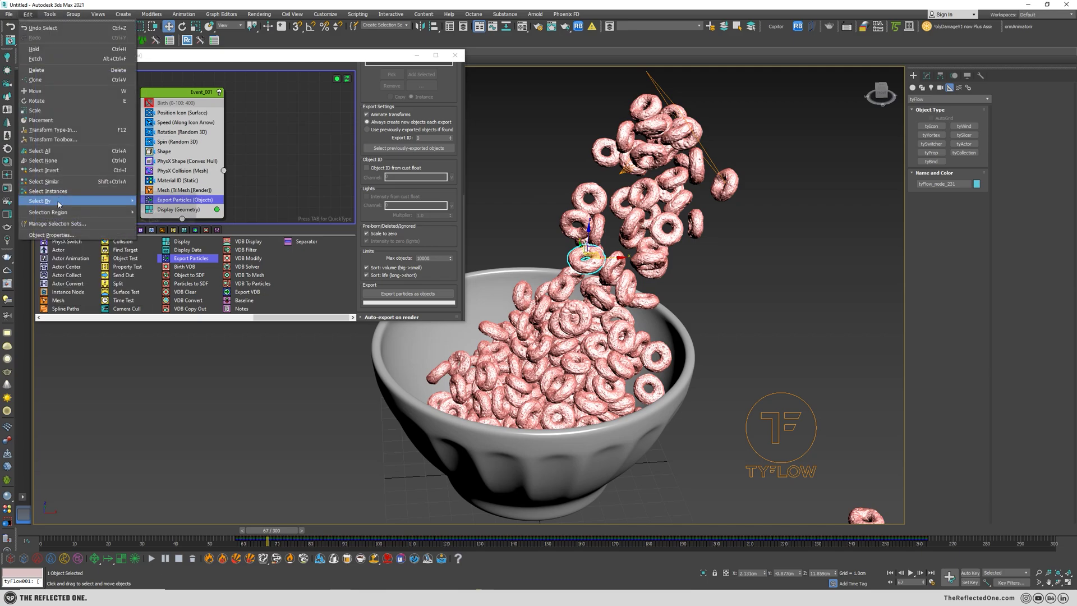
click(43, 181)
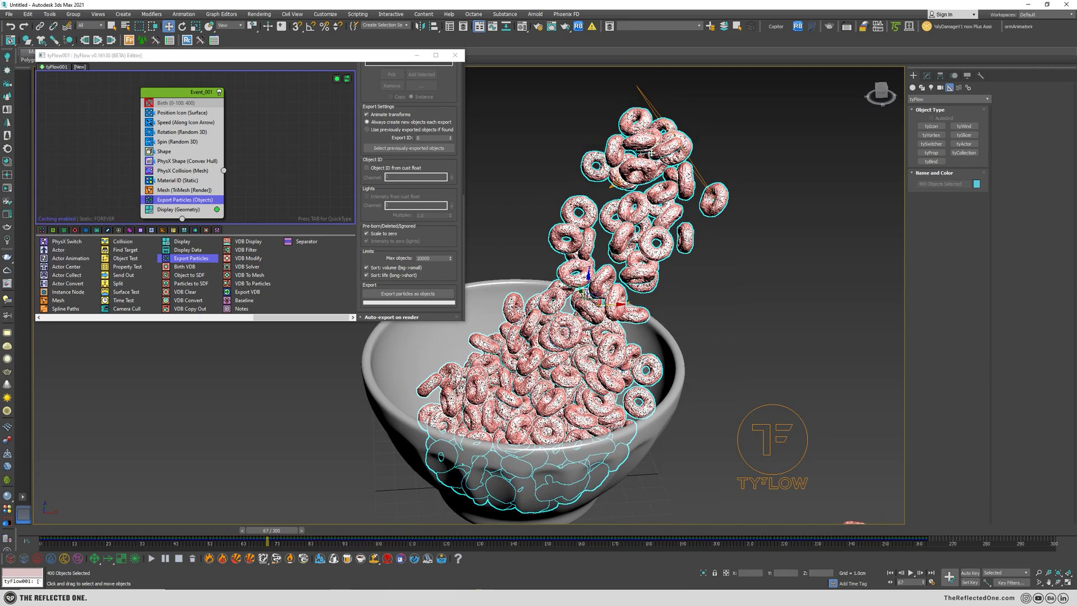
drag(393, 55, 405, 86)
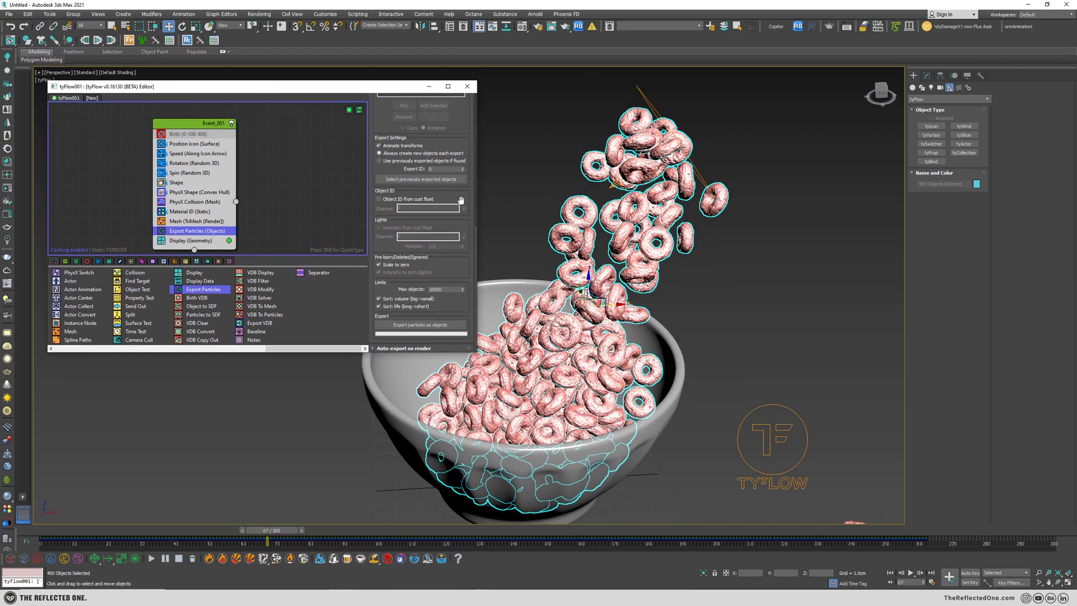
middle_click(532, 216)
key(Delete)
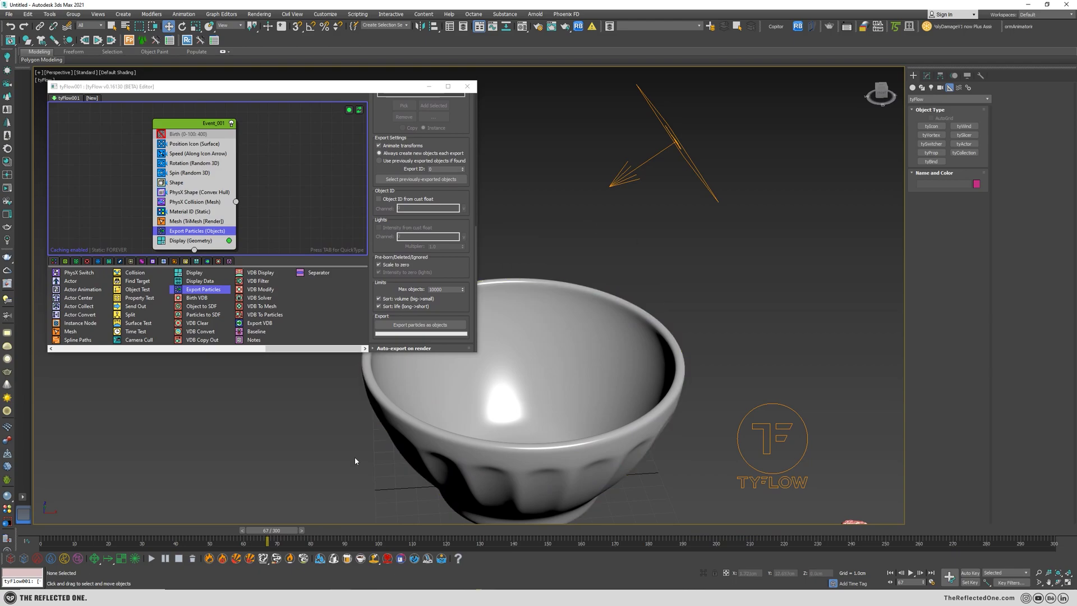
drag(280, 530, 285, 530)
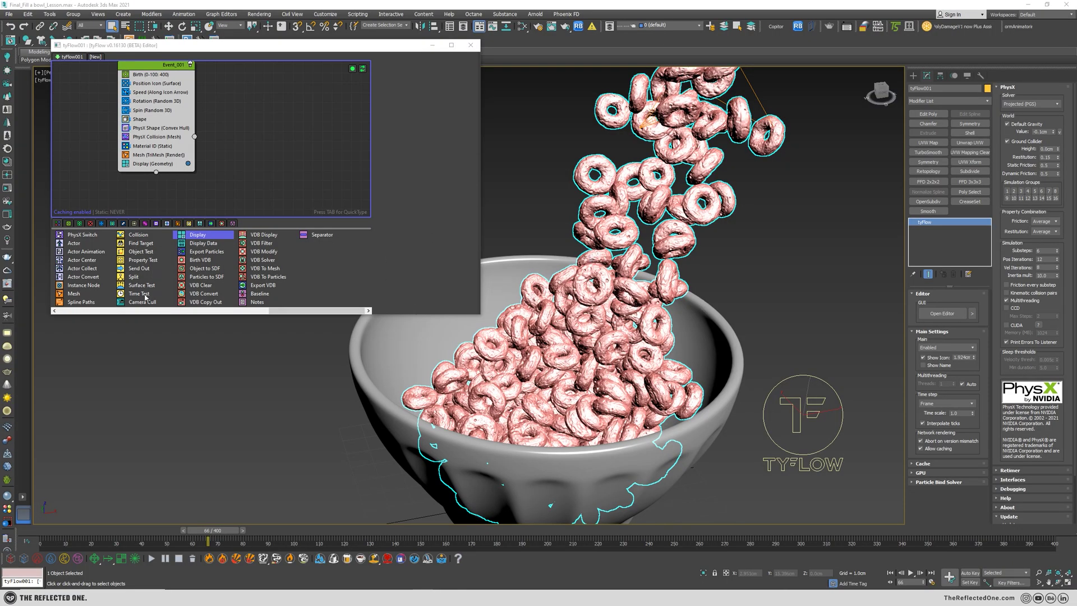
Add a Display Data operator to Event_001 above Display, showing Velocity Magnitude instead of Birth ID
click(137, 261)
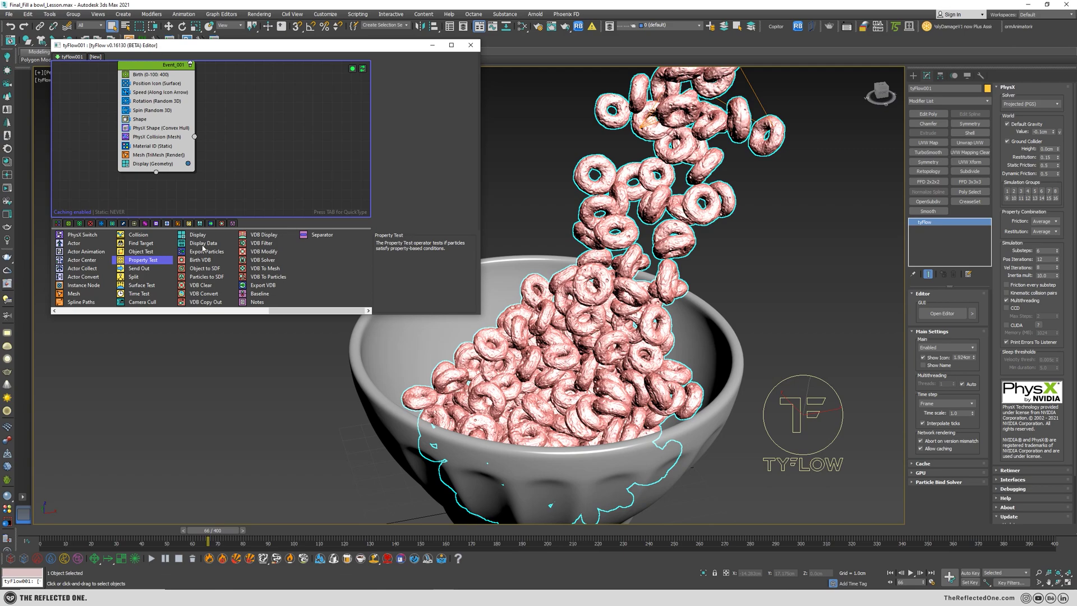
drag(195, 246, 137, 164)
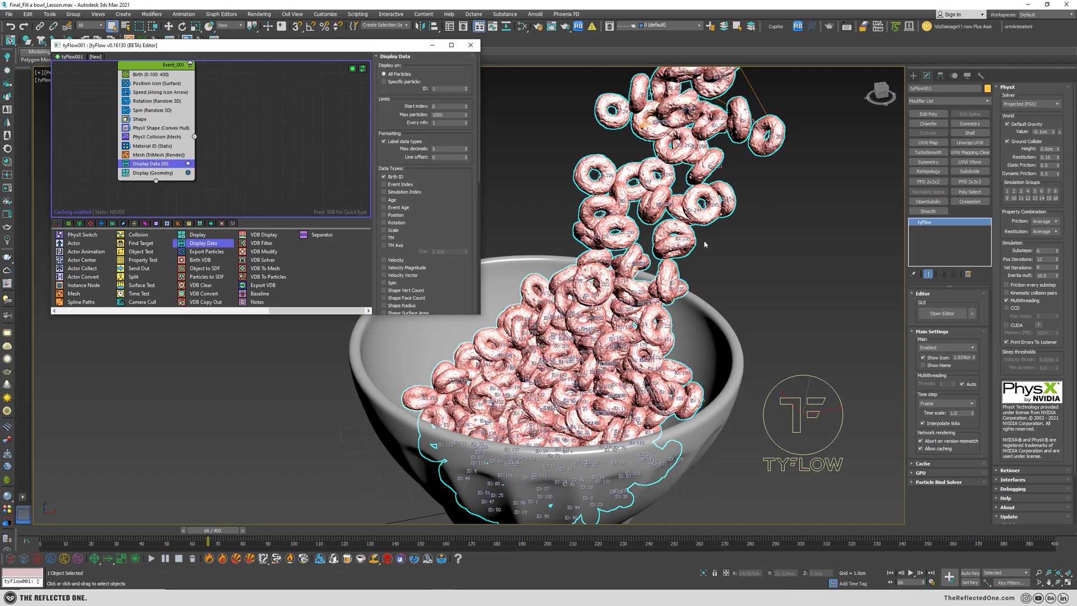
scroll(664, 253, up, 4)
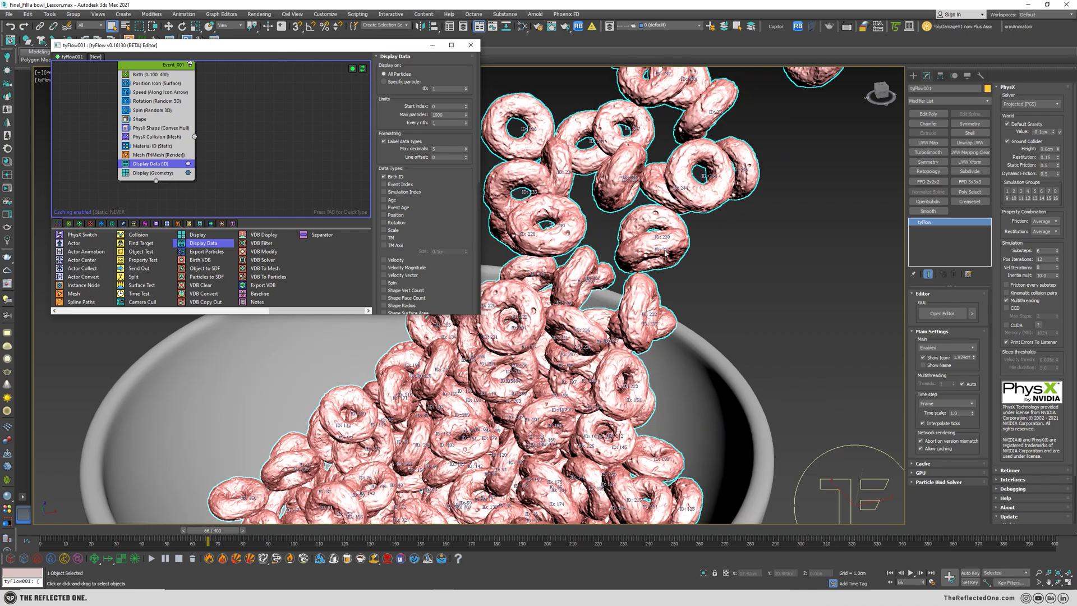
click(384, 176)
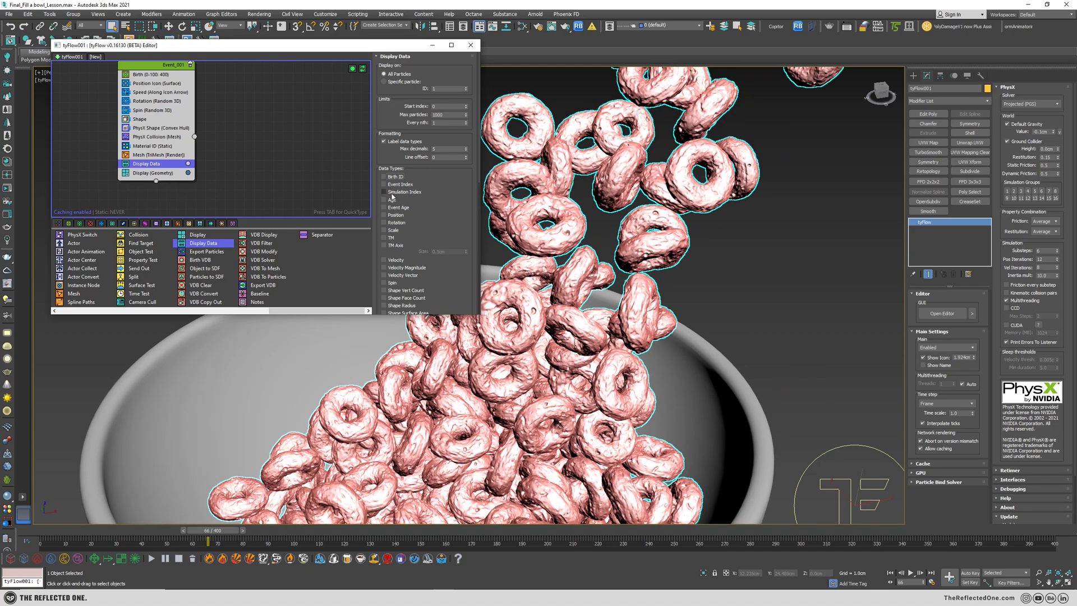
click(384, 268)
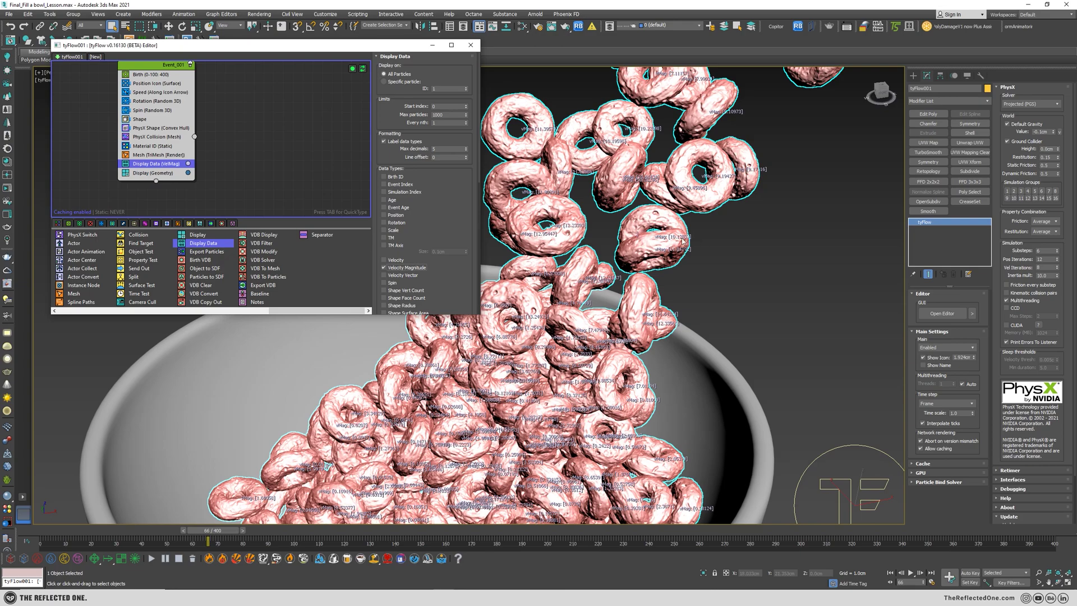
Turn on X-ray view for the ceramic bowl and examine the velocity magnitudes of the falling and settled rings
middle_drag(698, 264, 736, 266)
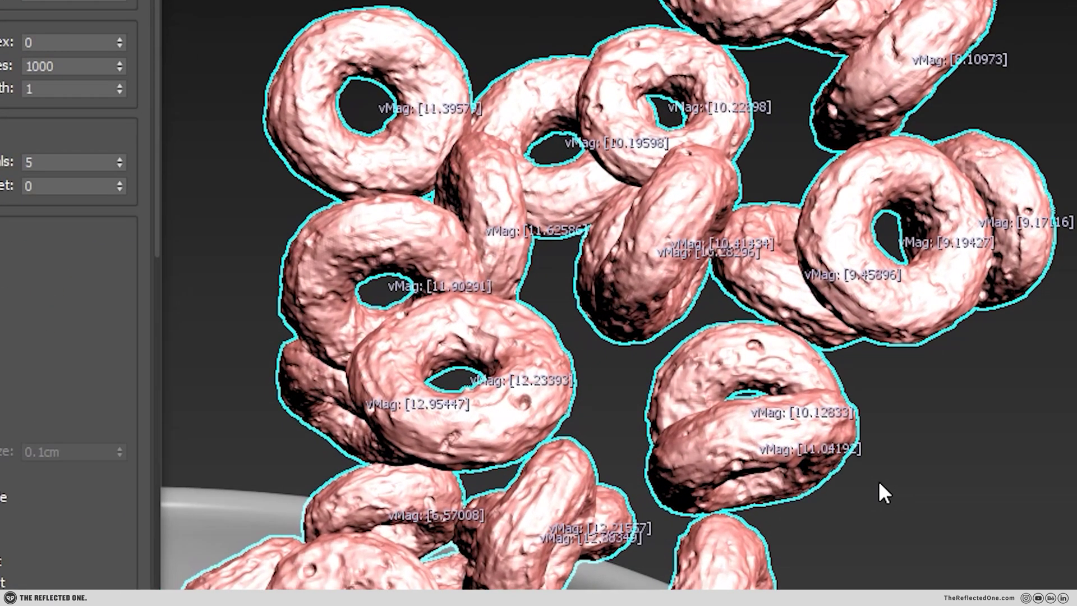
middle_drag(880, 468, 911, 255)
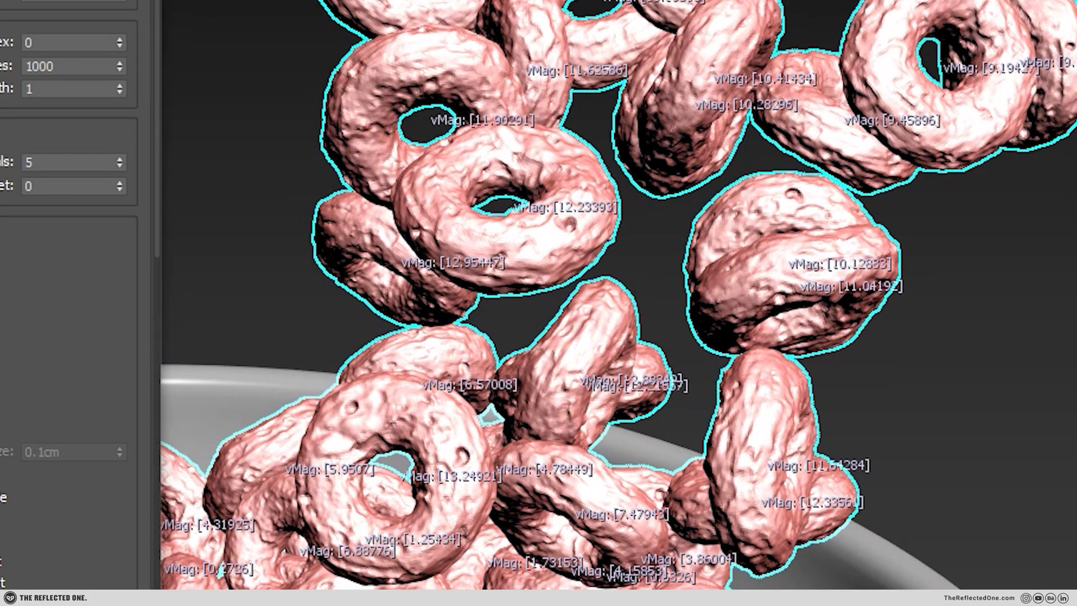
scroll(555, 253, down, 2)
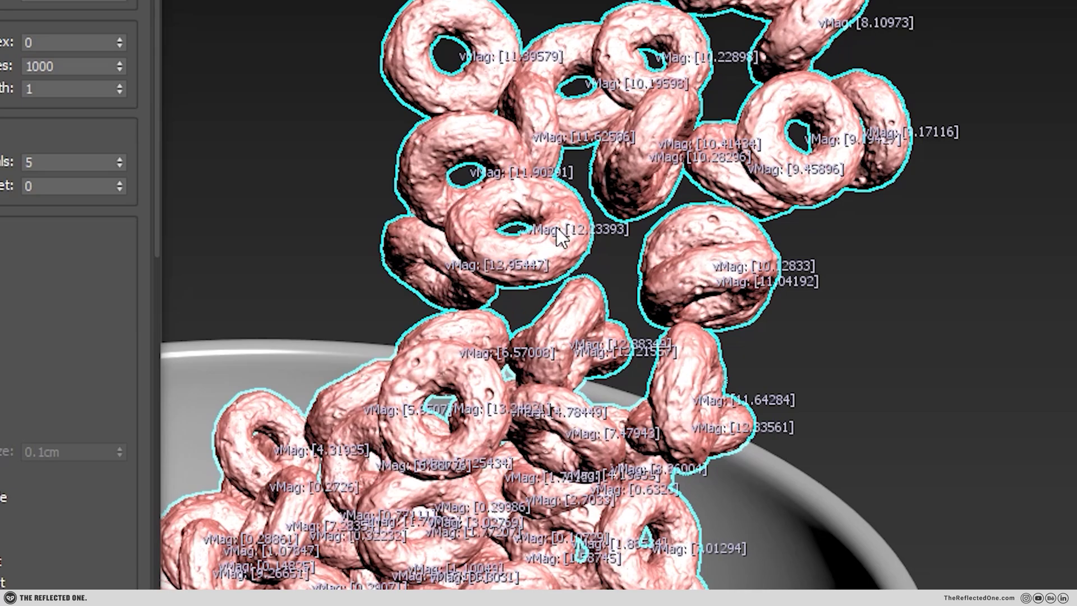
scroll(586, 224, up, 8)
alt+middle_drag(585, 219, 517, 209)
scroll(517, 209, down, 6)
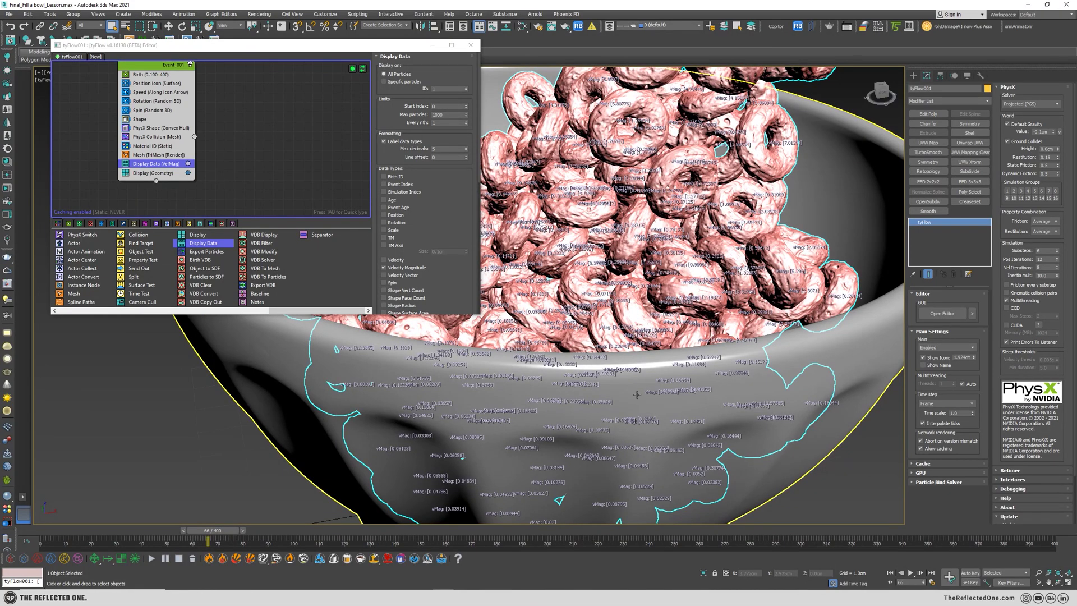
click(846, 354)
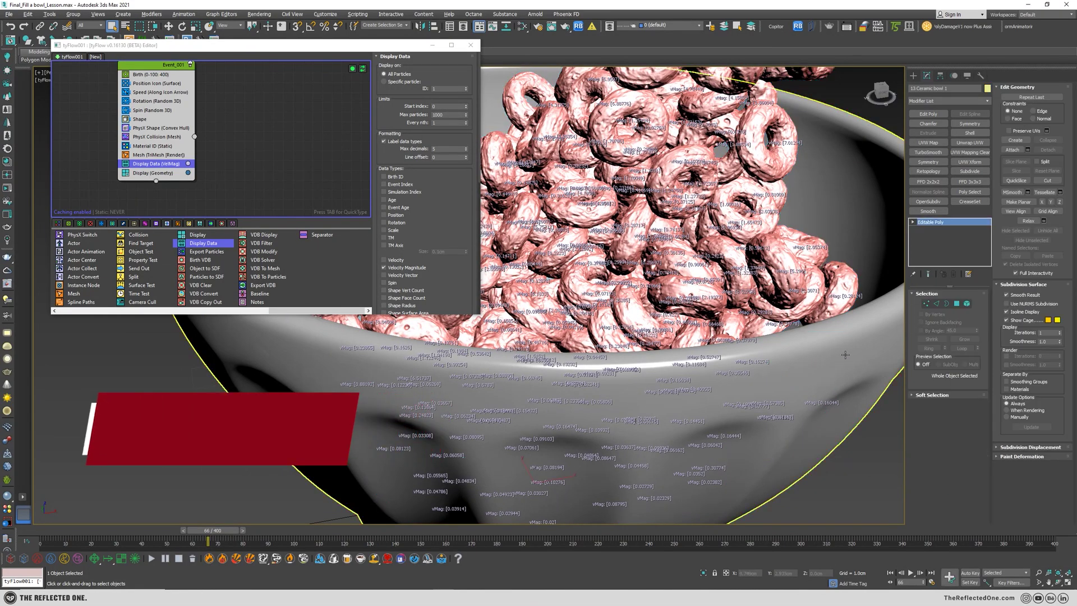
key(alt+x)
scroll(846, 354, up, 5)
alt+middle_drag(785, 348, 774, 388)
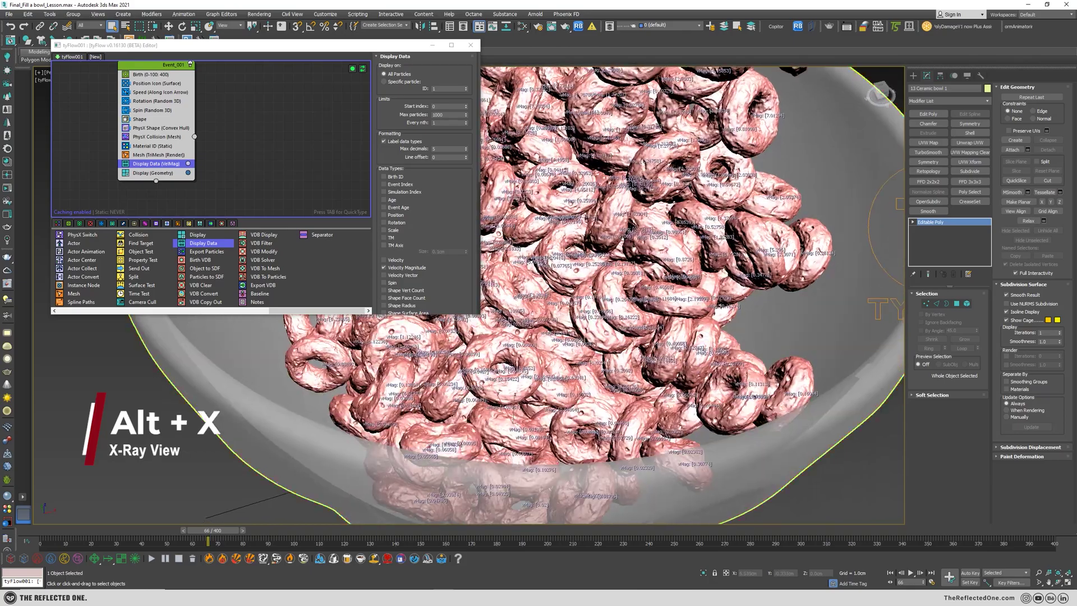
scroll(764, 388, up, 4)
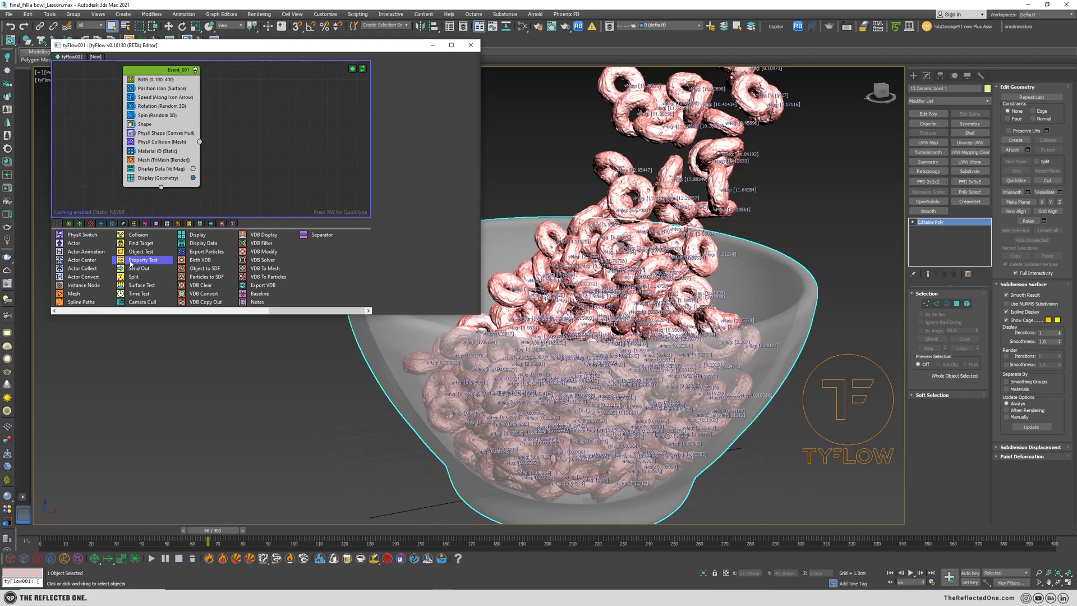
Add a Property Test operator to Event_001 above Display Data and set its test type to Velocity Magnitude
drag(143, 260, 150, 169)
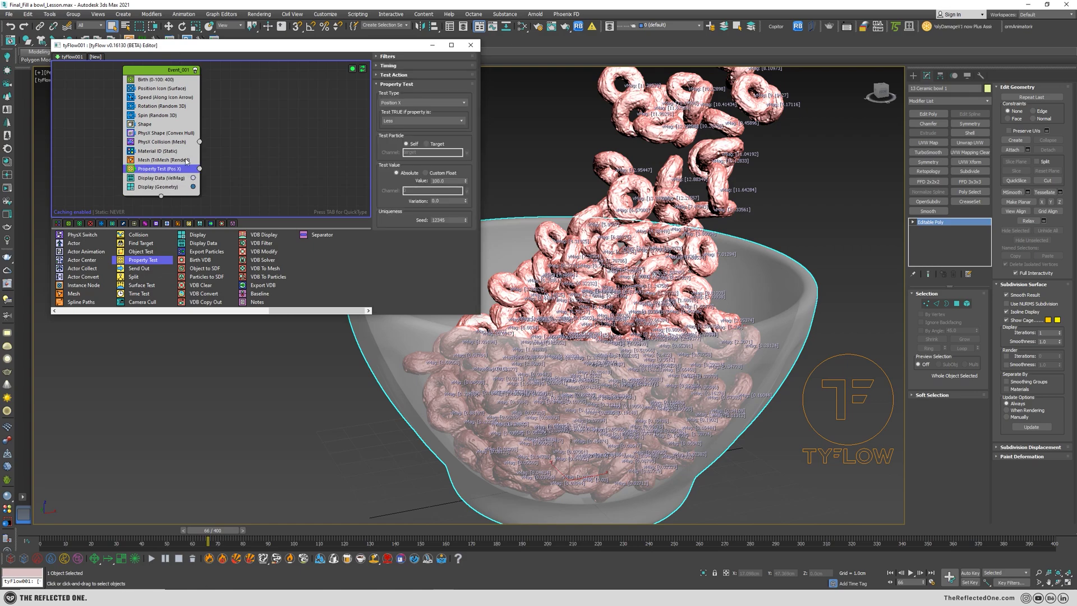
click(399, 104)
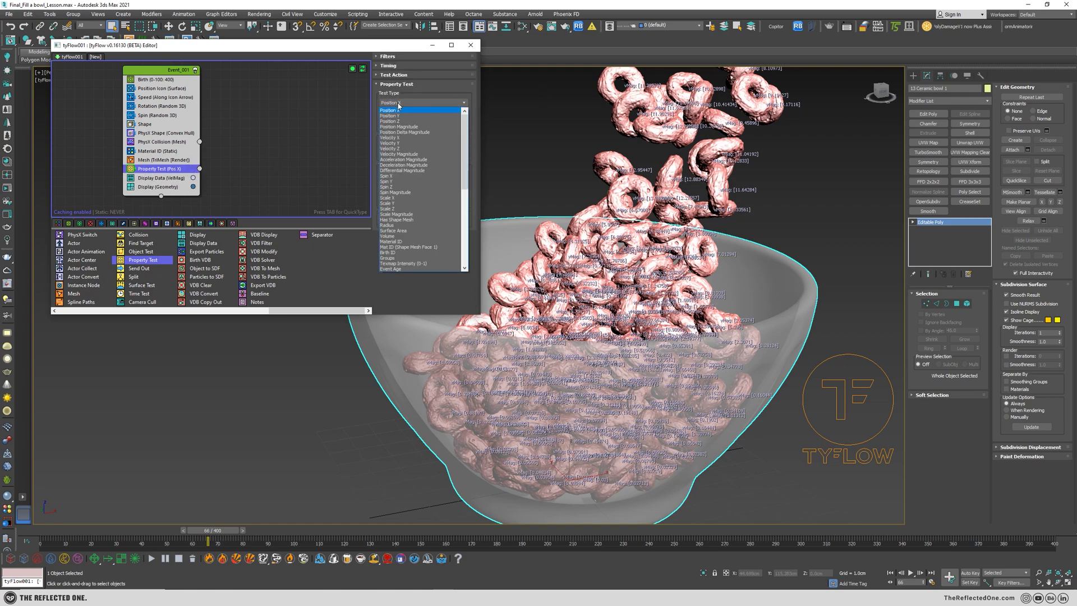
click(412, 155)
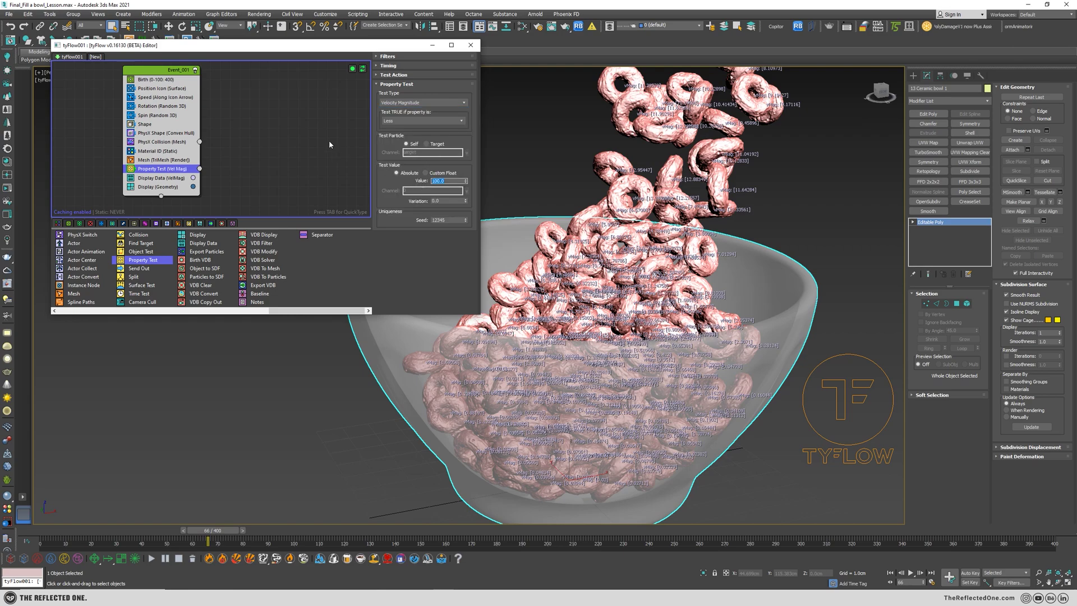
Disable the simulation, lower the velocity Property Test's value and send its output to a new event with geometry display
click(352, 69)
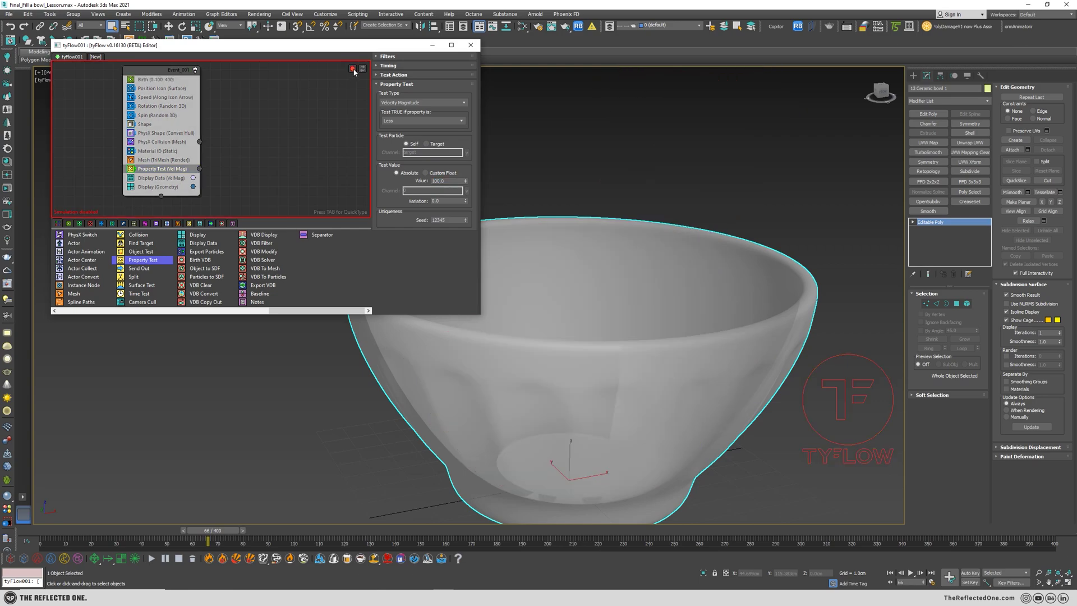
click(432, 181)
text(.)
drag(199, 168, 253, 173)
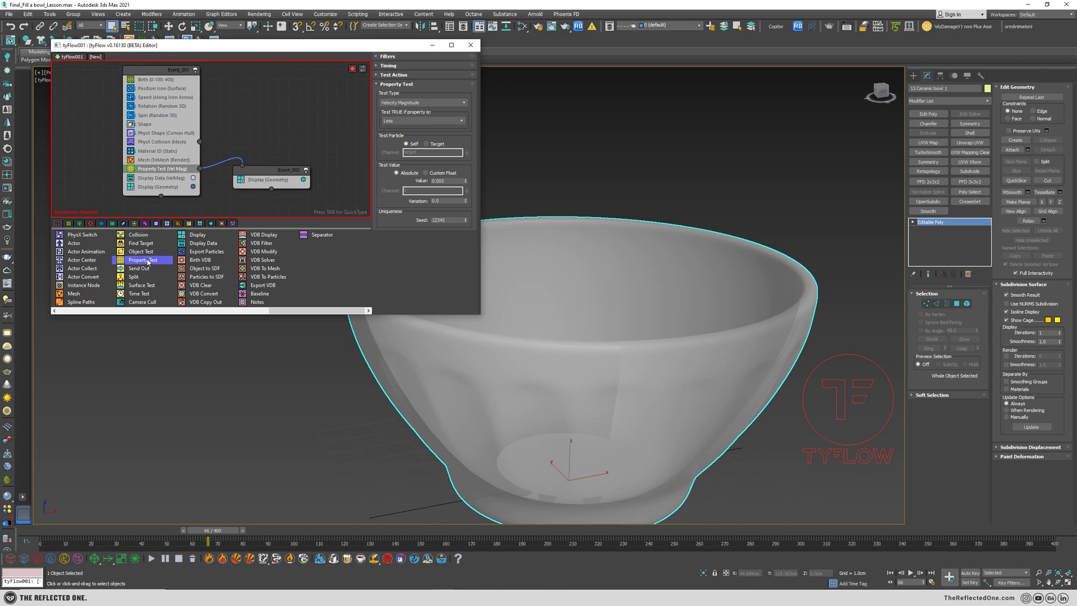
Add a PhysX Switch set to Kinematic and a Stop operator to Event_002 above Display
scroll(147, 258, left, 3)
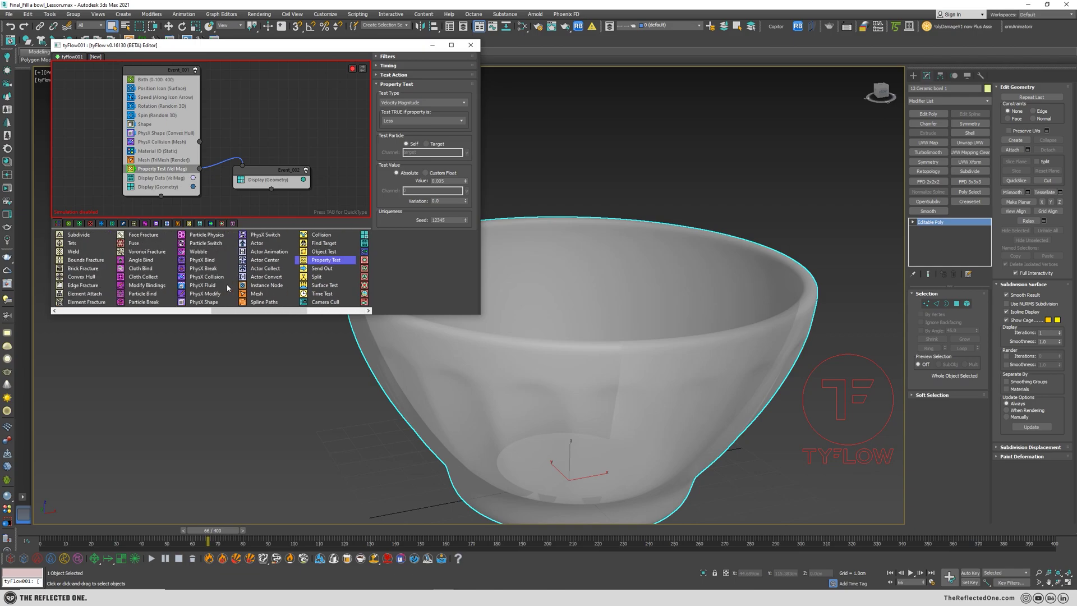
drag(253, 238, 265, 180)
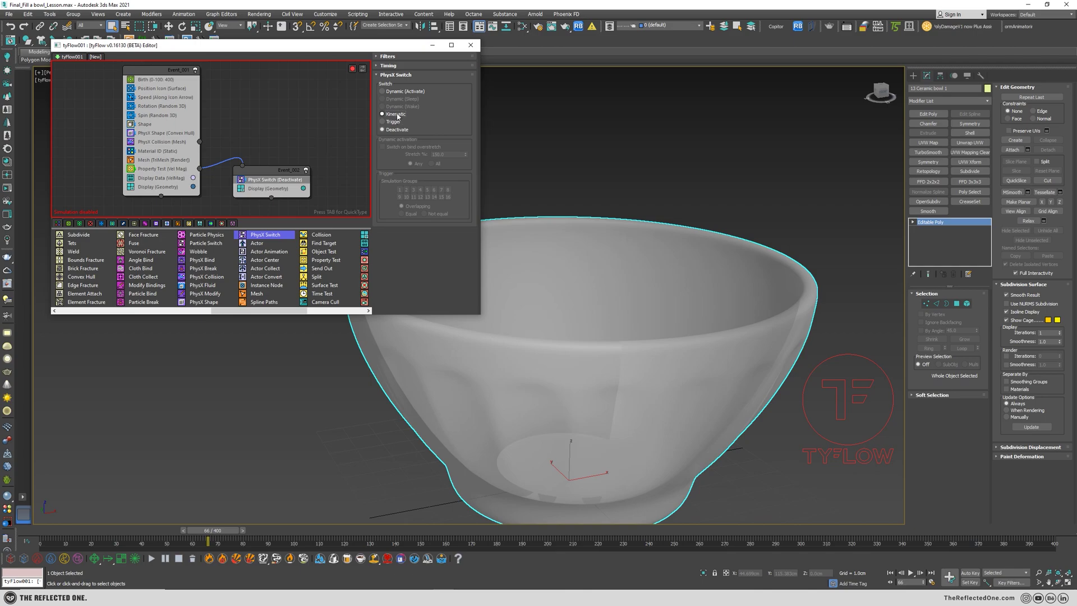
scroll(166, 279, left, 3)
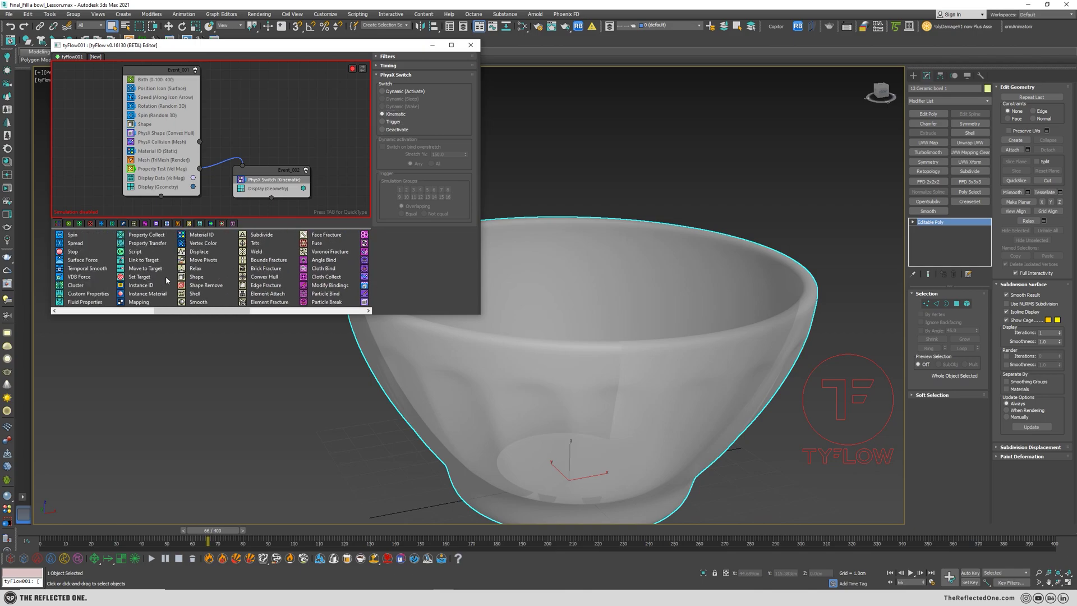
scroll(226, 264, left, 3)
drag(256, 251, 261, 192)
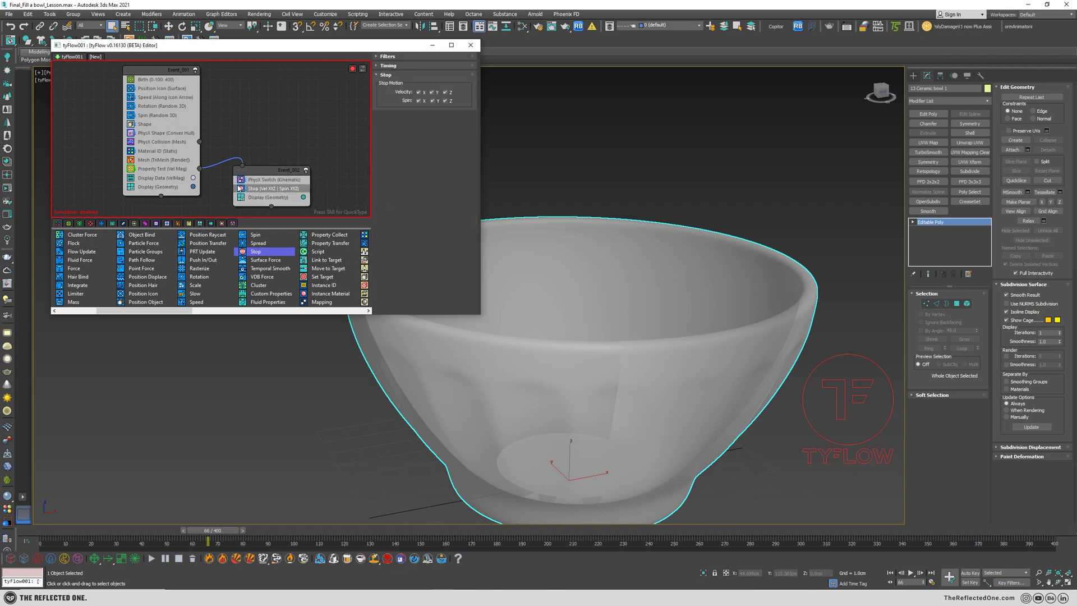
Re-enable the simulation, switch the Stop operator off and on, and examine the rings at frame 130
click(352, 68)
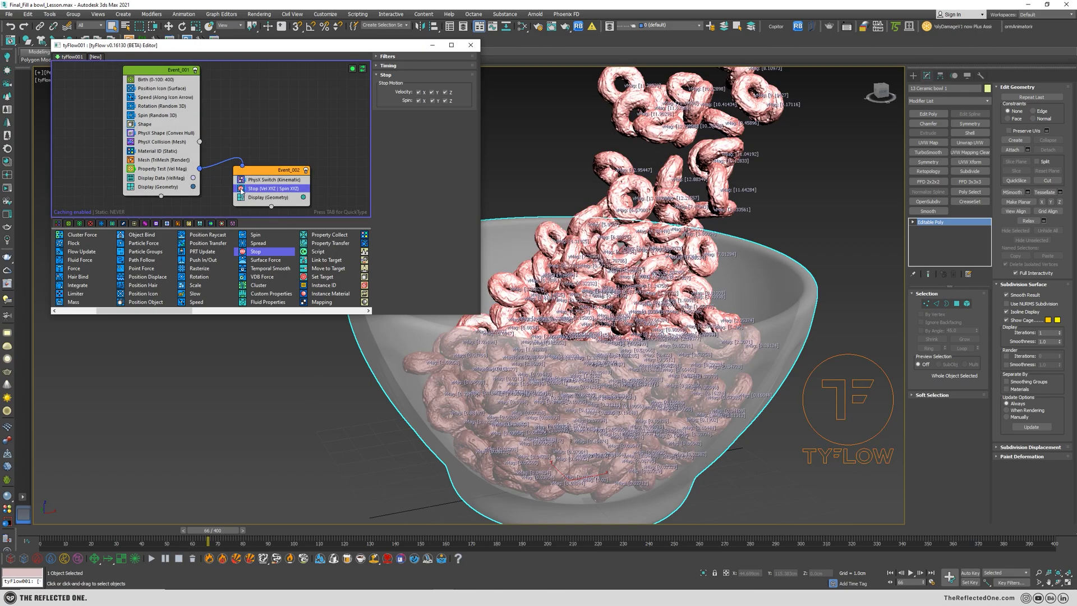
click(241, 190)
click(241, 189)
drag(213, 533, 374, 540)
Try a Property Test value of 0.1 and examine the rings piled in the bowl
click(147, 168)
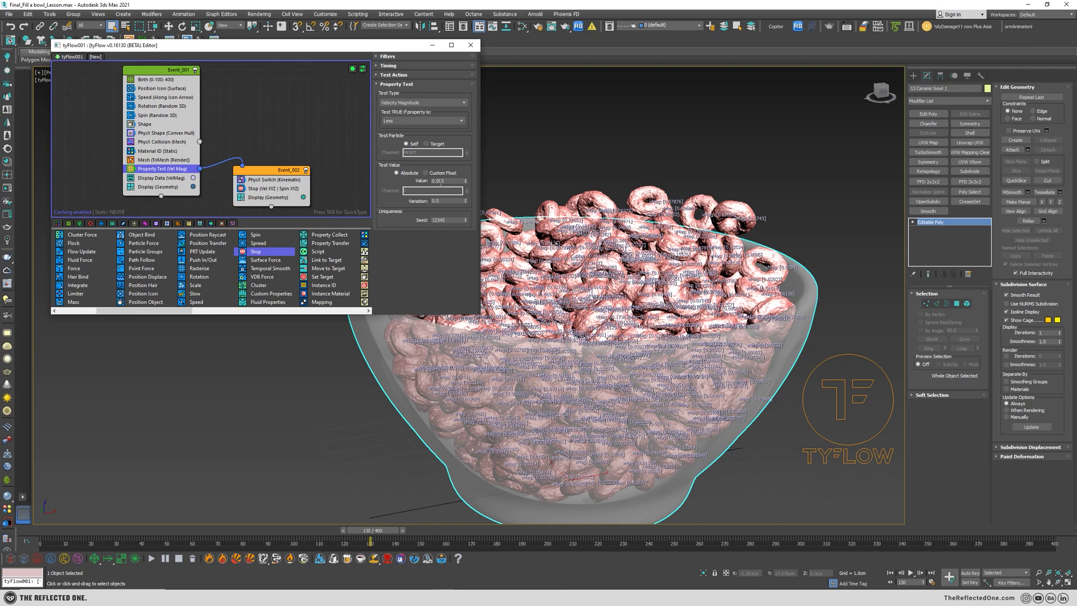
double_click(440, 181)
text(0.1)
key(Return)
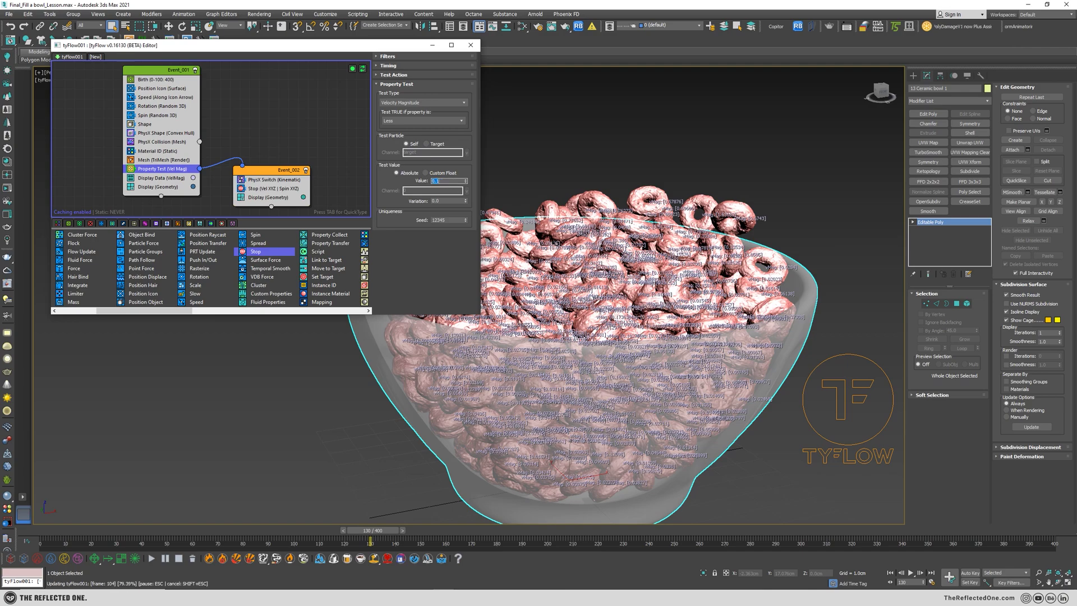
alt+middle_drag(606, 314, 769, 217)
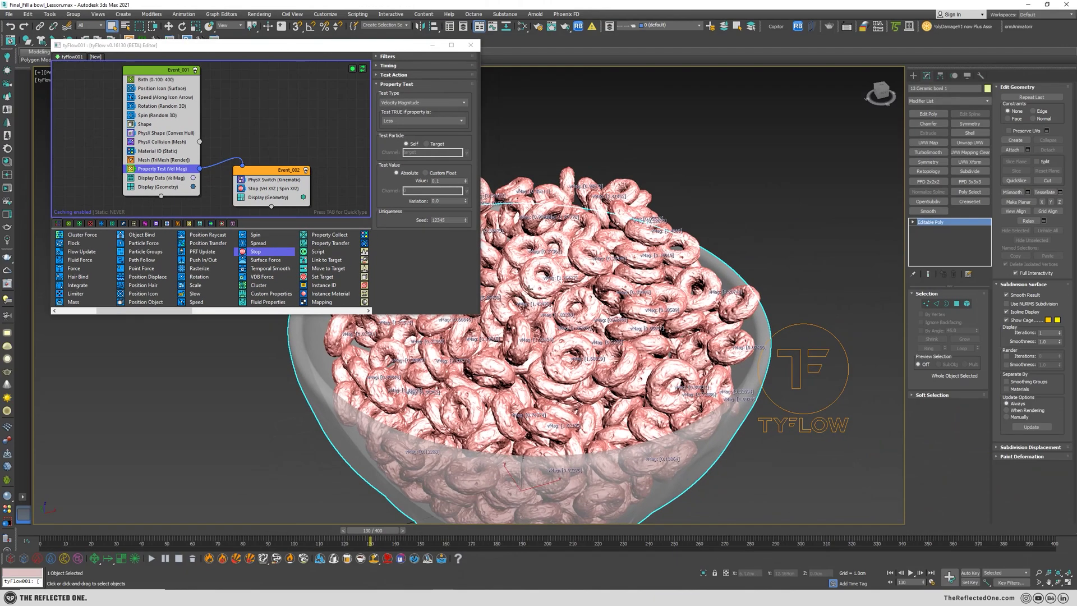
Change the display color of Event_002's Display operator to orange with RGB 255, 130, 0
click(267, 170)
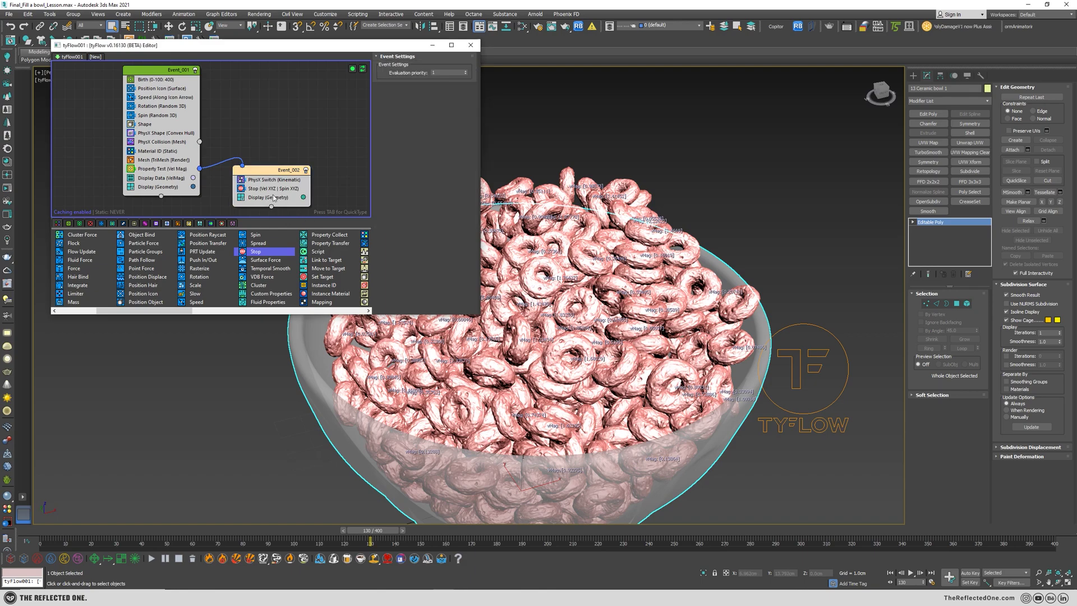
click(303, 197)
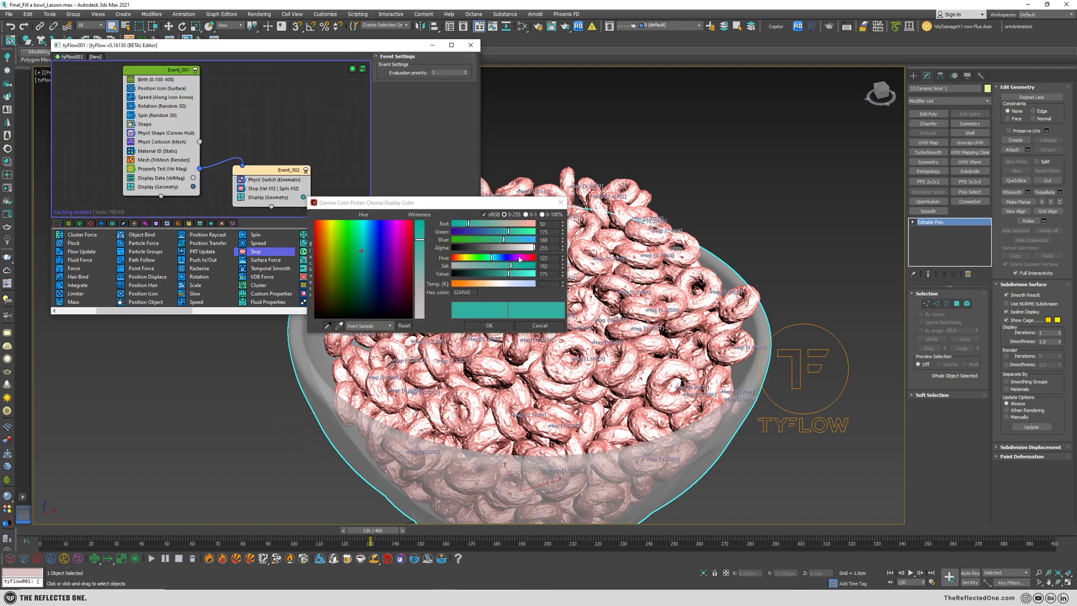
drag(475, 244, 428, 242)
text(255)
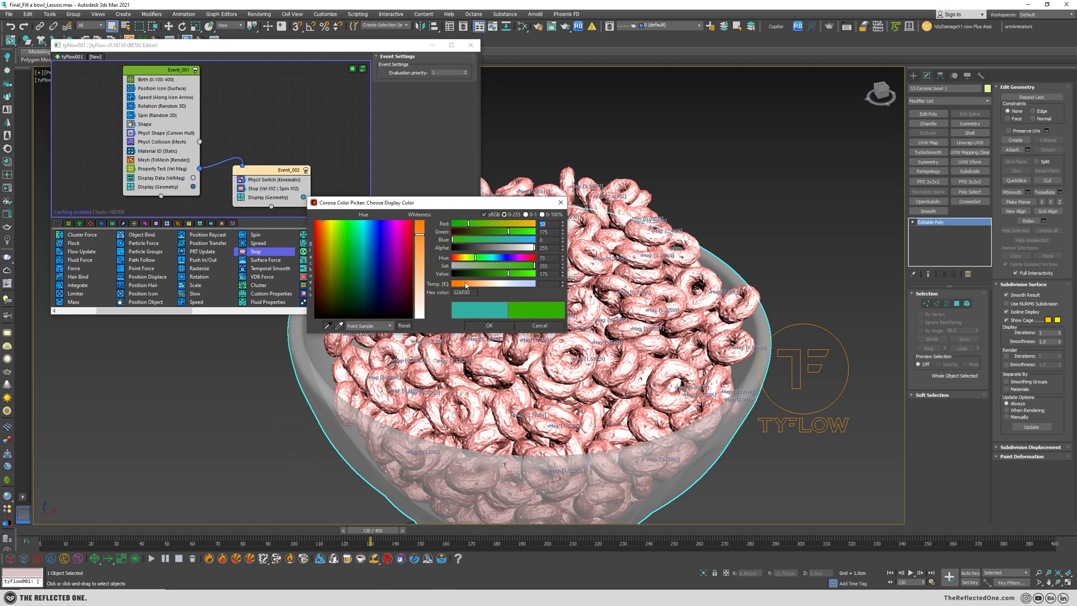
key(Tab)
text(130)
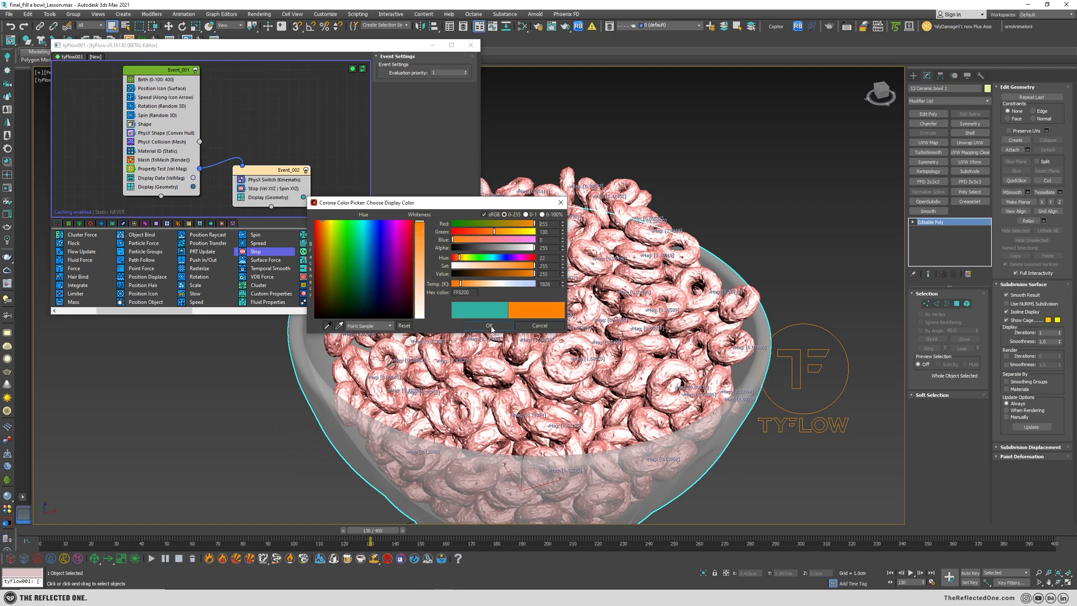
click(490, 326)
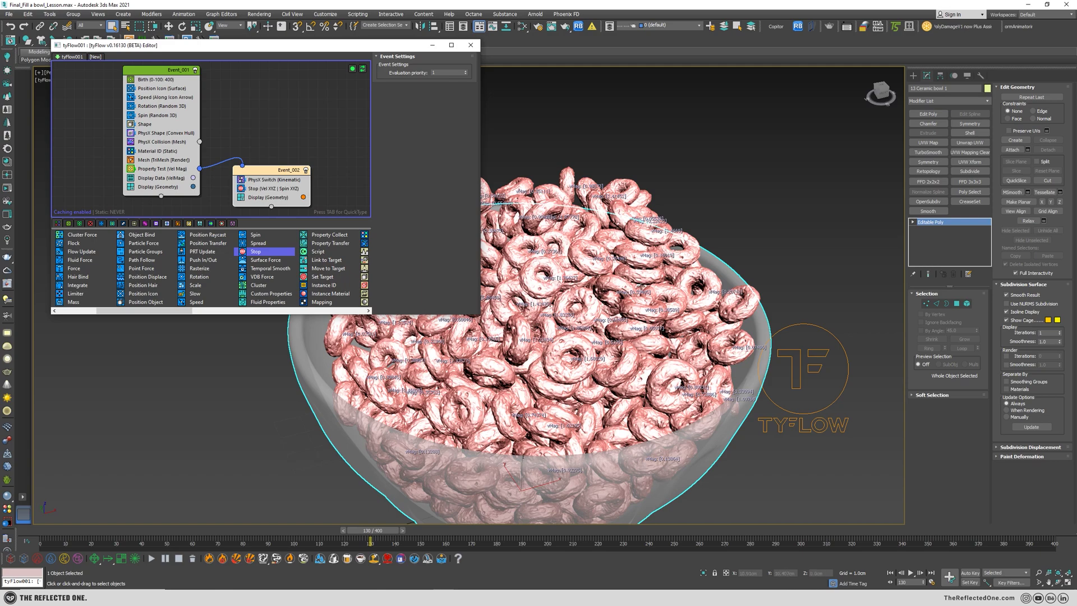
Remove the materials from the tyFlow object with the UVW Remove utility and compare the event colors at frame 84
click(810, 349)
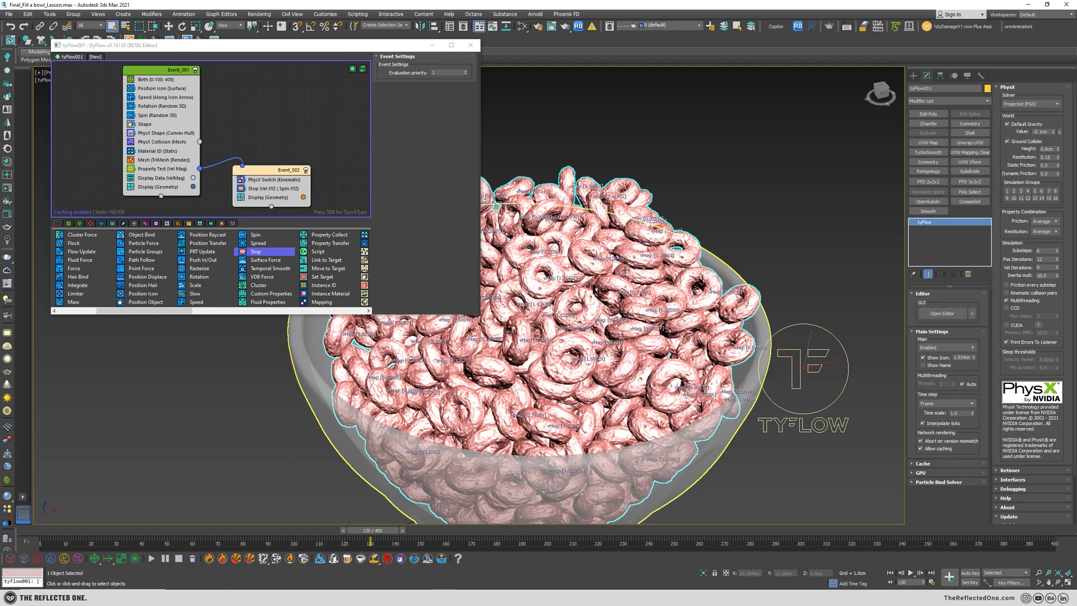
click(981, 75)
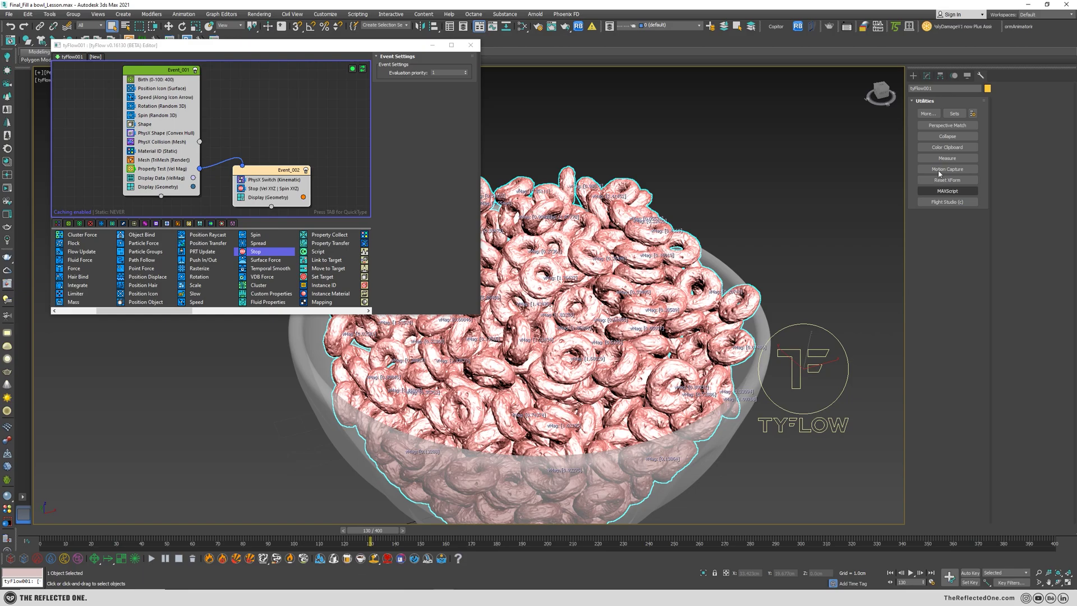
click(932, 115)
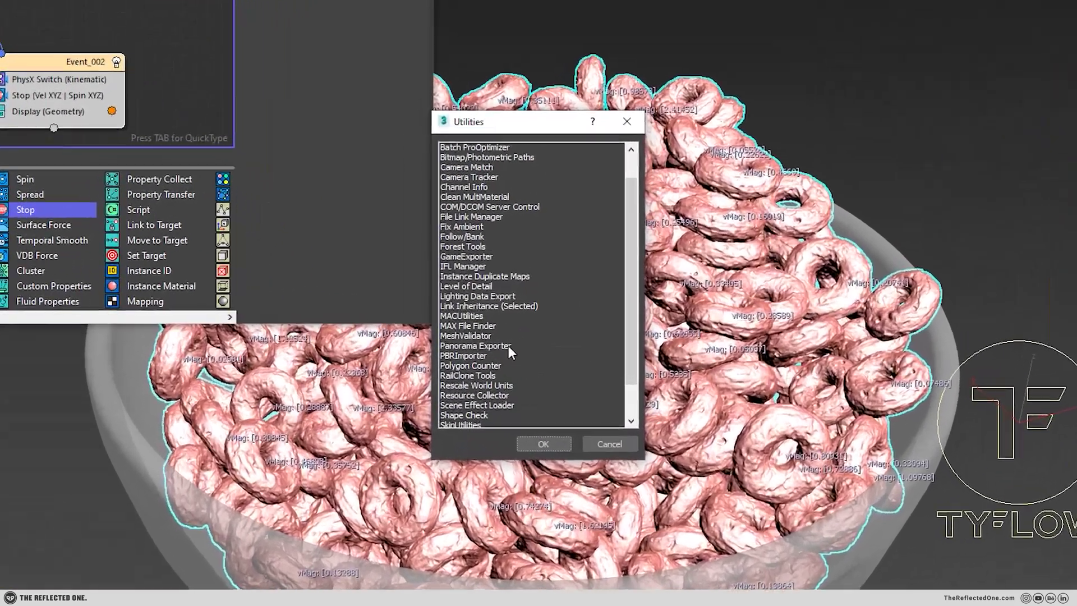
scroll(493, 354, down, 2)
click(440, 443)
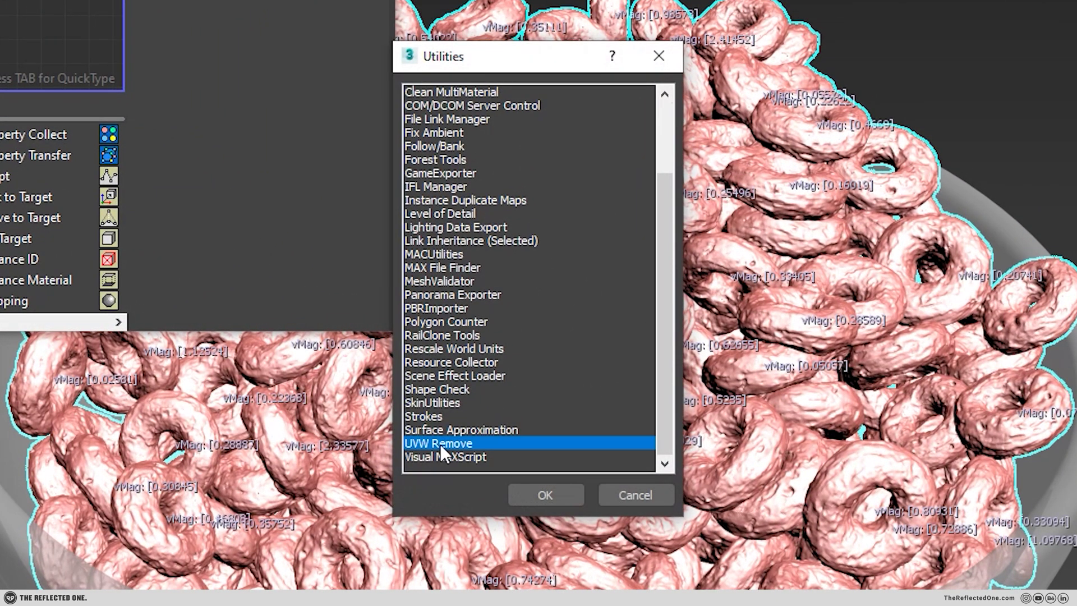
click(542, 492)
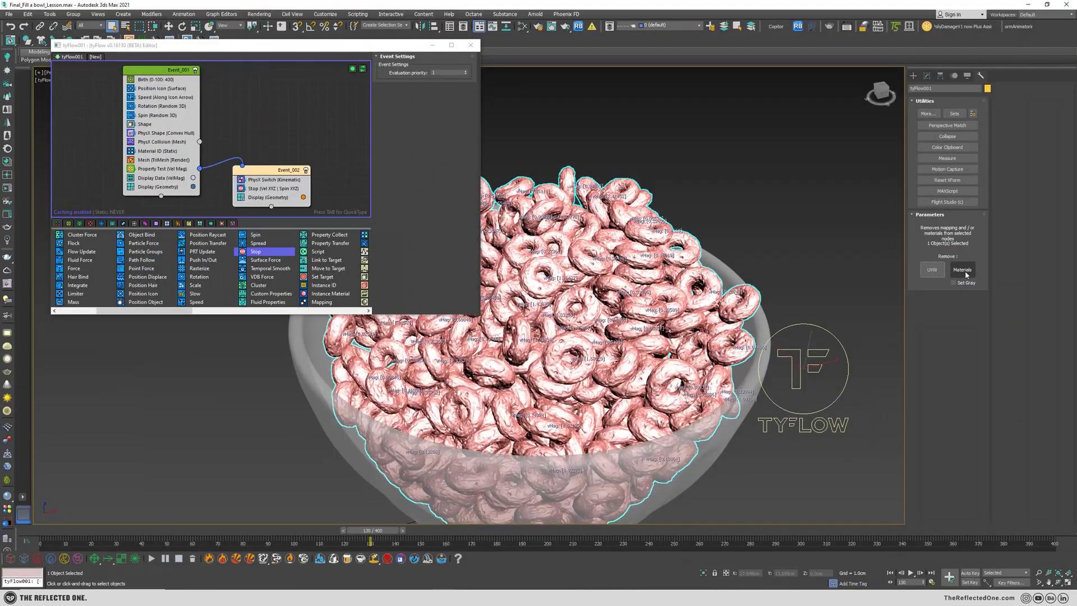
click(1018, 338)
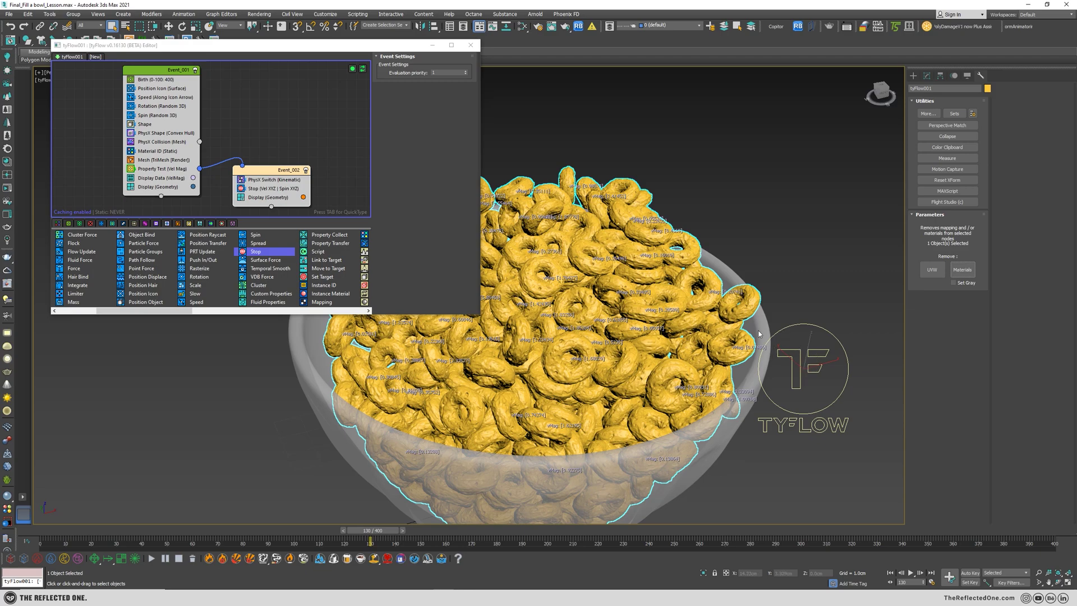
drag(372, 530, 262, 536)
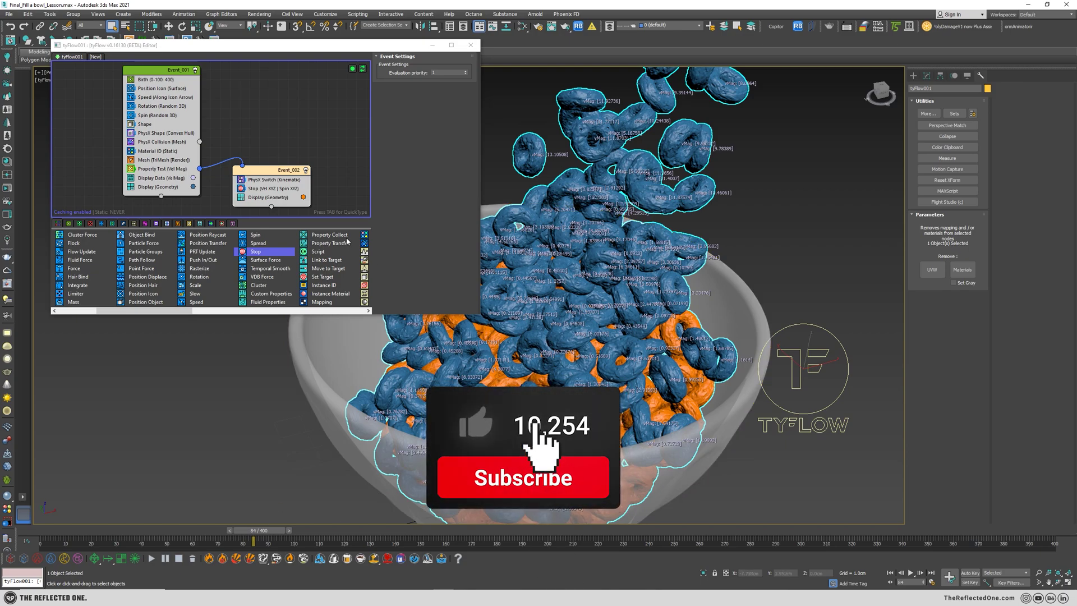
Lower the Property Test value again, set the tyFlow time step to 1/8 Frame and check the rings at frame 53
click(164, 169)
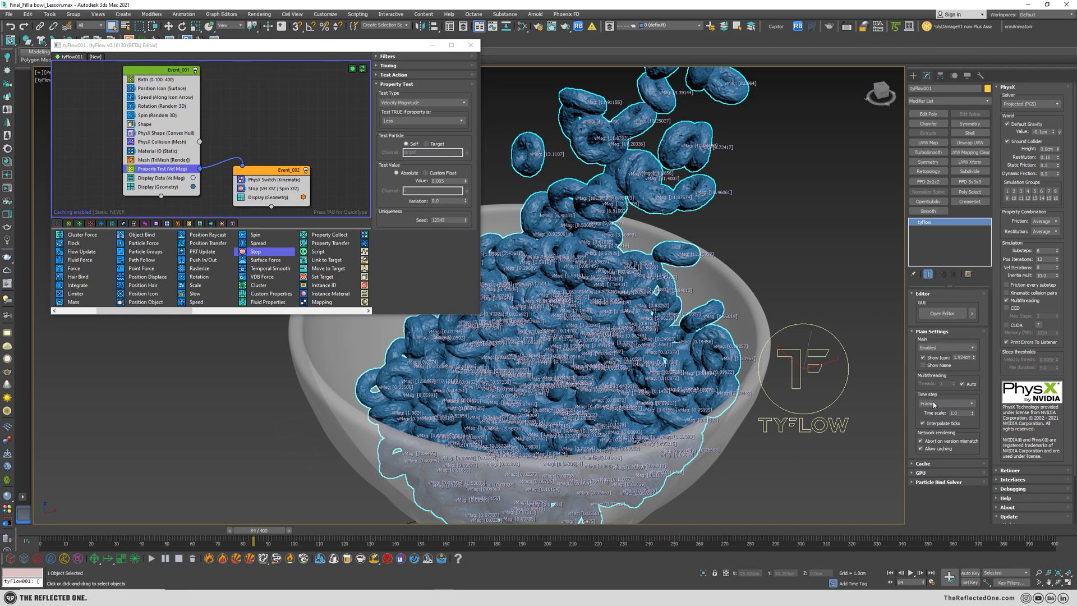
click(934, 404)
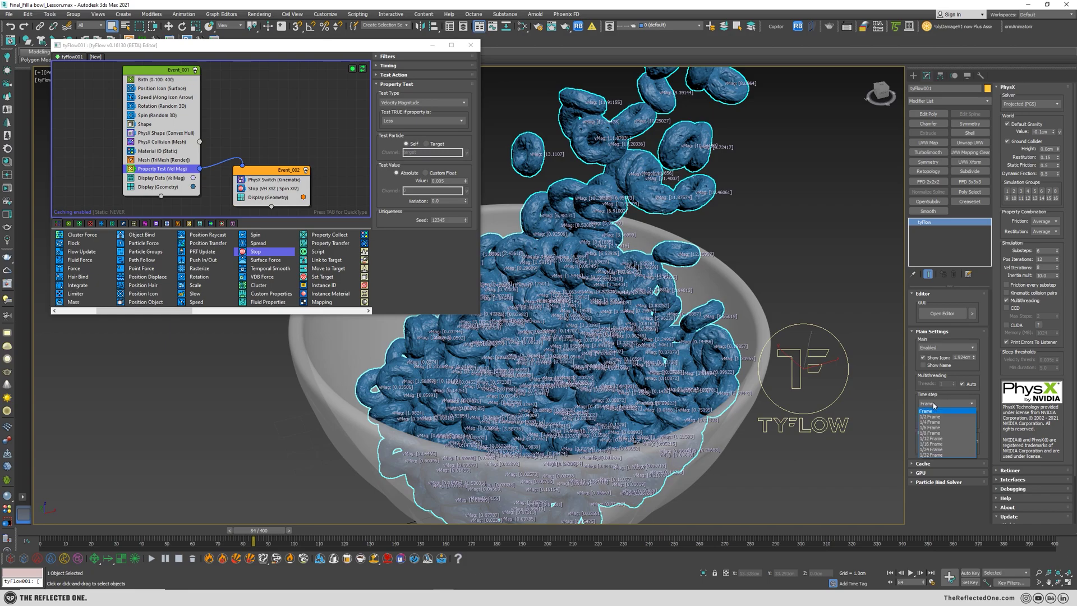
click(930, 434)
drag(254, 530, 172, 531)
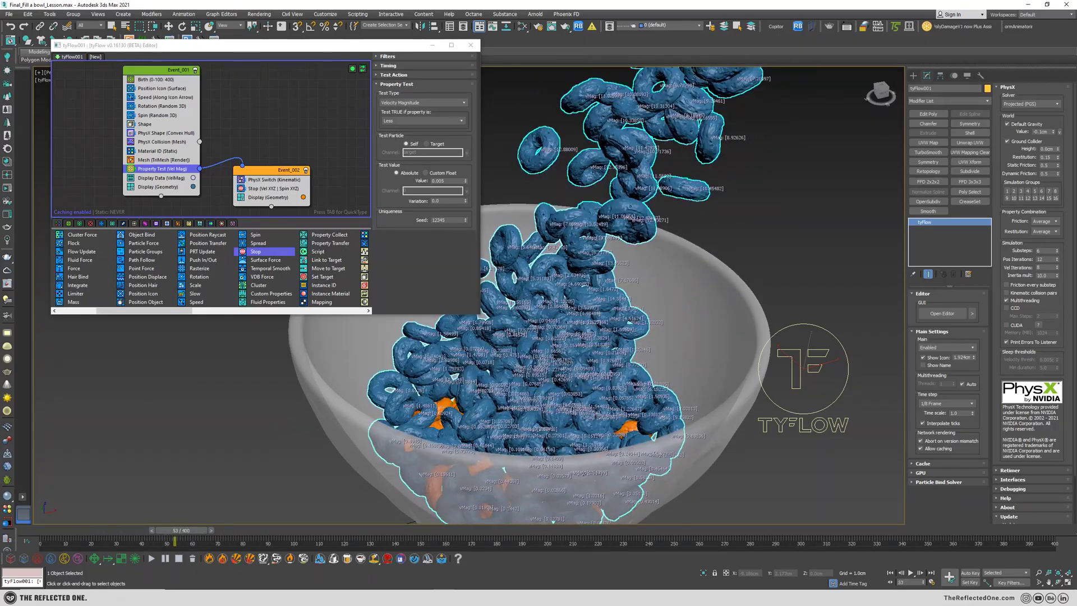
Review the PhysX Switch and Stop settings in Event_002 and scrub the simulation from the end to frame 104
click(273, 180)
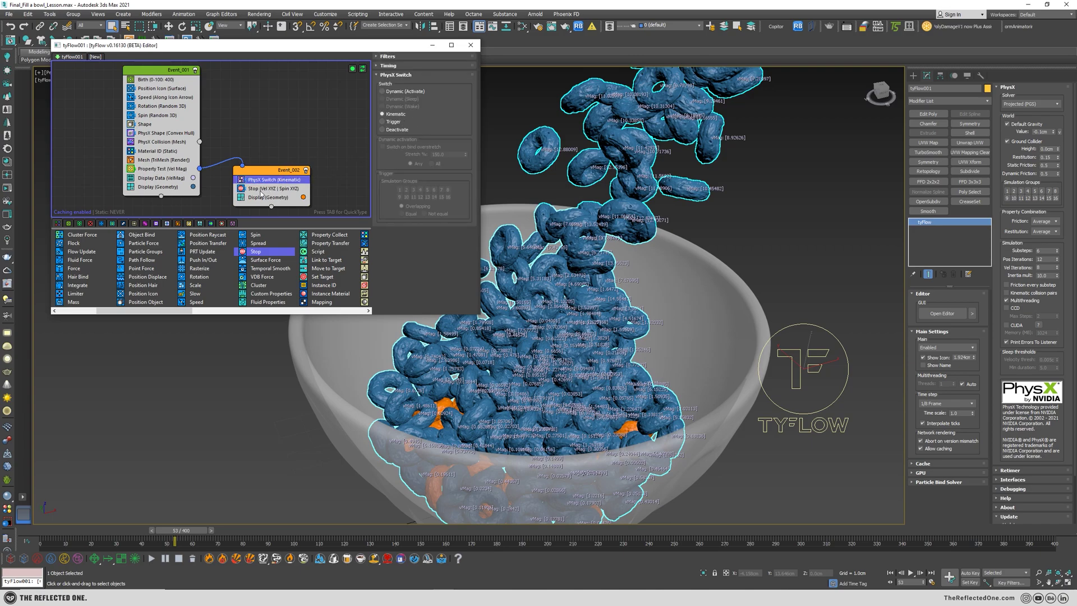
click(261, 190)
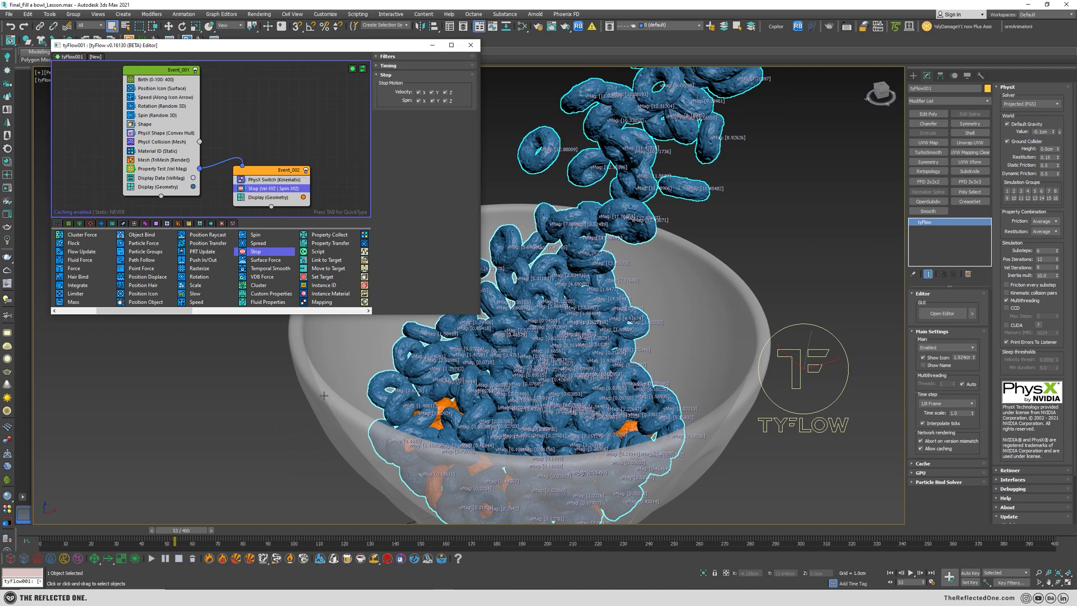
key(End)
drag(645, 531, 308, 527)
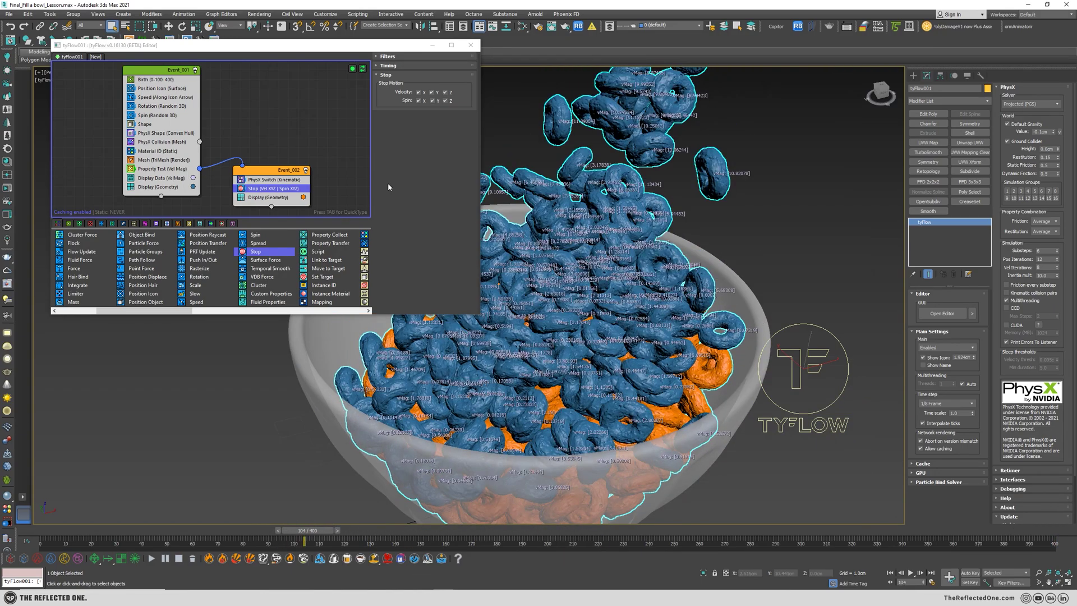
Turn off the Display Data operator in Event_001 and play the animation with the editor closed and the whole bowl in view
click(131, 178)
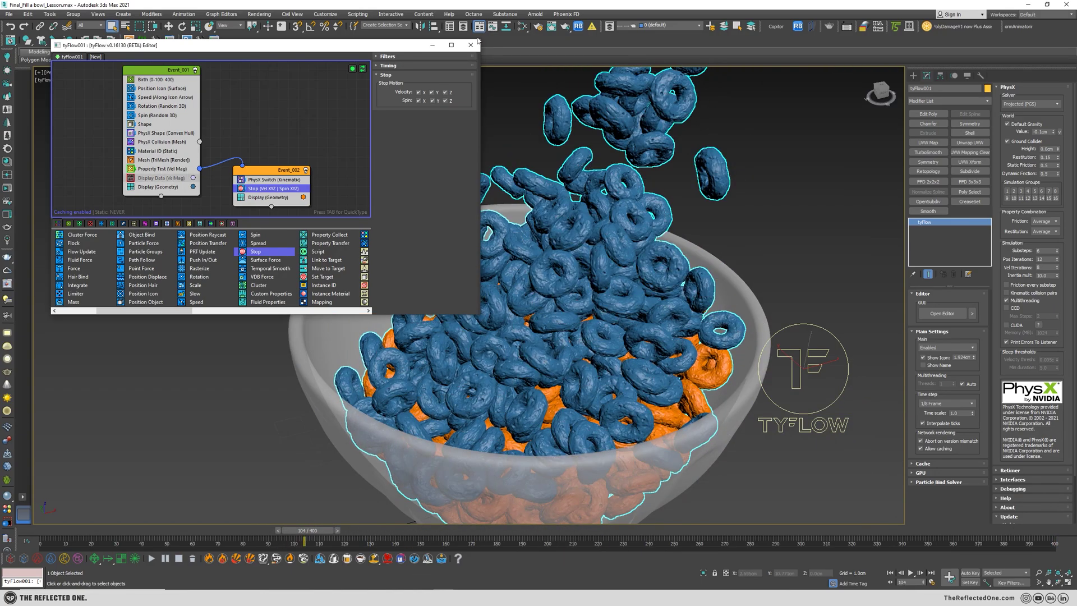
click(471, 45)
middle_drag(637, 197, 550, 223)
scroll(552, 225, down, 3)
middle_drag(615, 208, 615, 241)
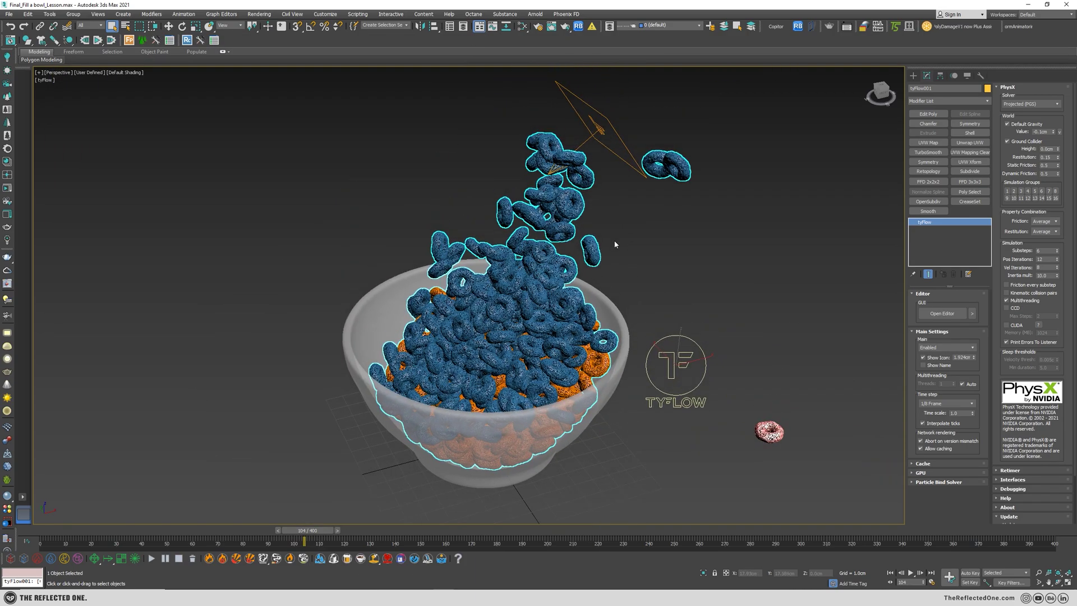
key(/)
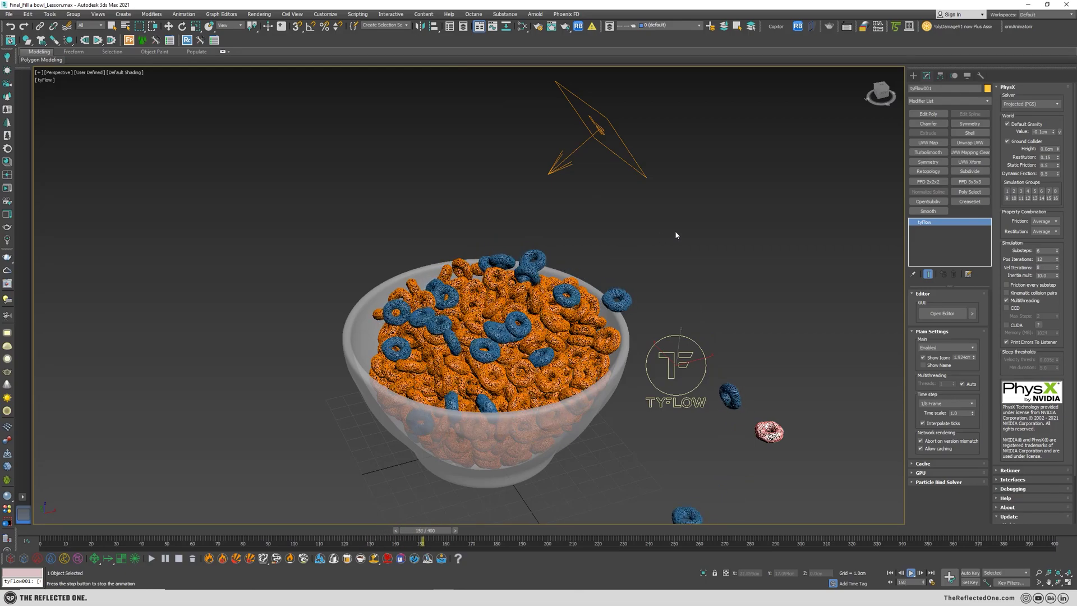